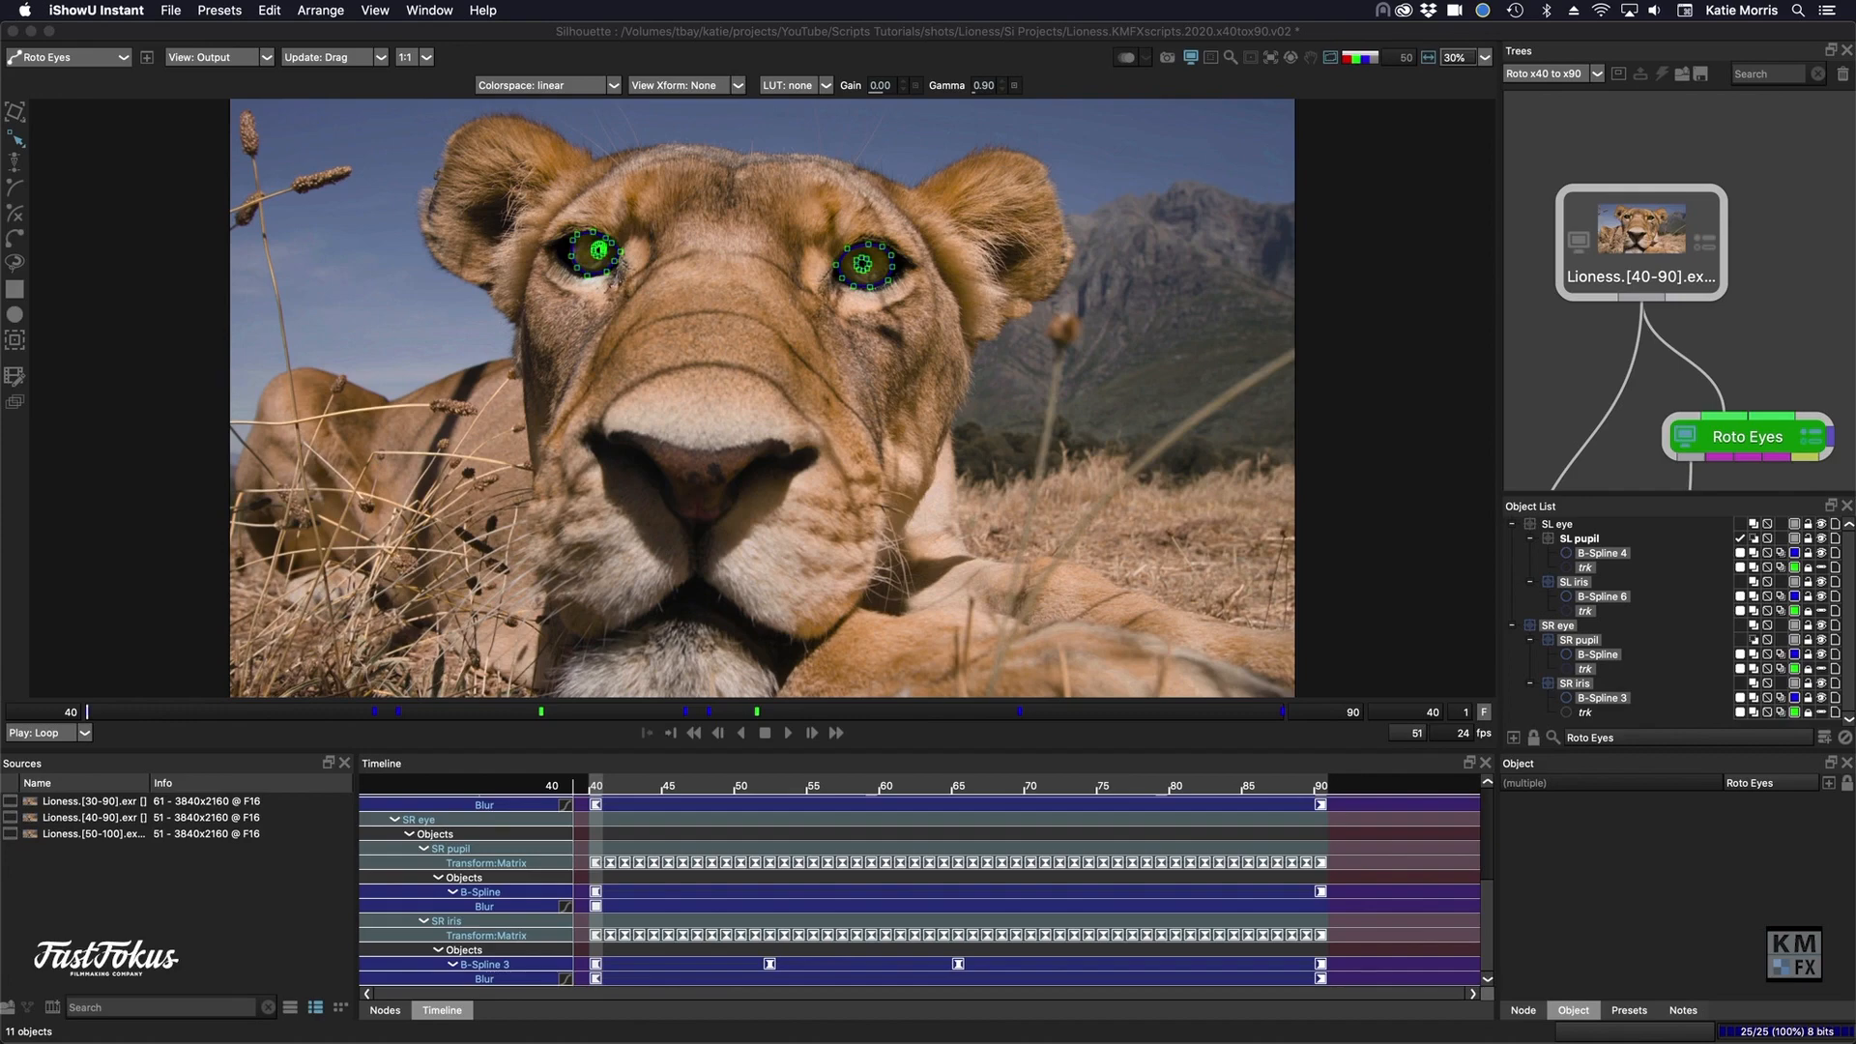
# - Create a new session named "Roto x30 to x90" from the Lioness.[30-90] source
pyautogui.click(157, 806)
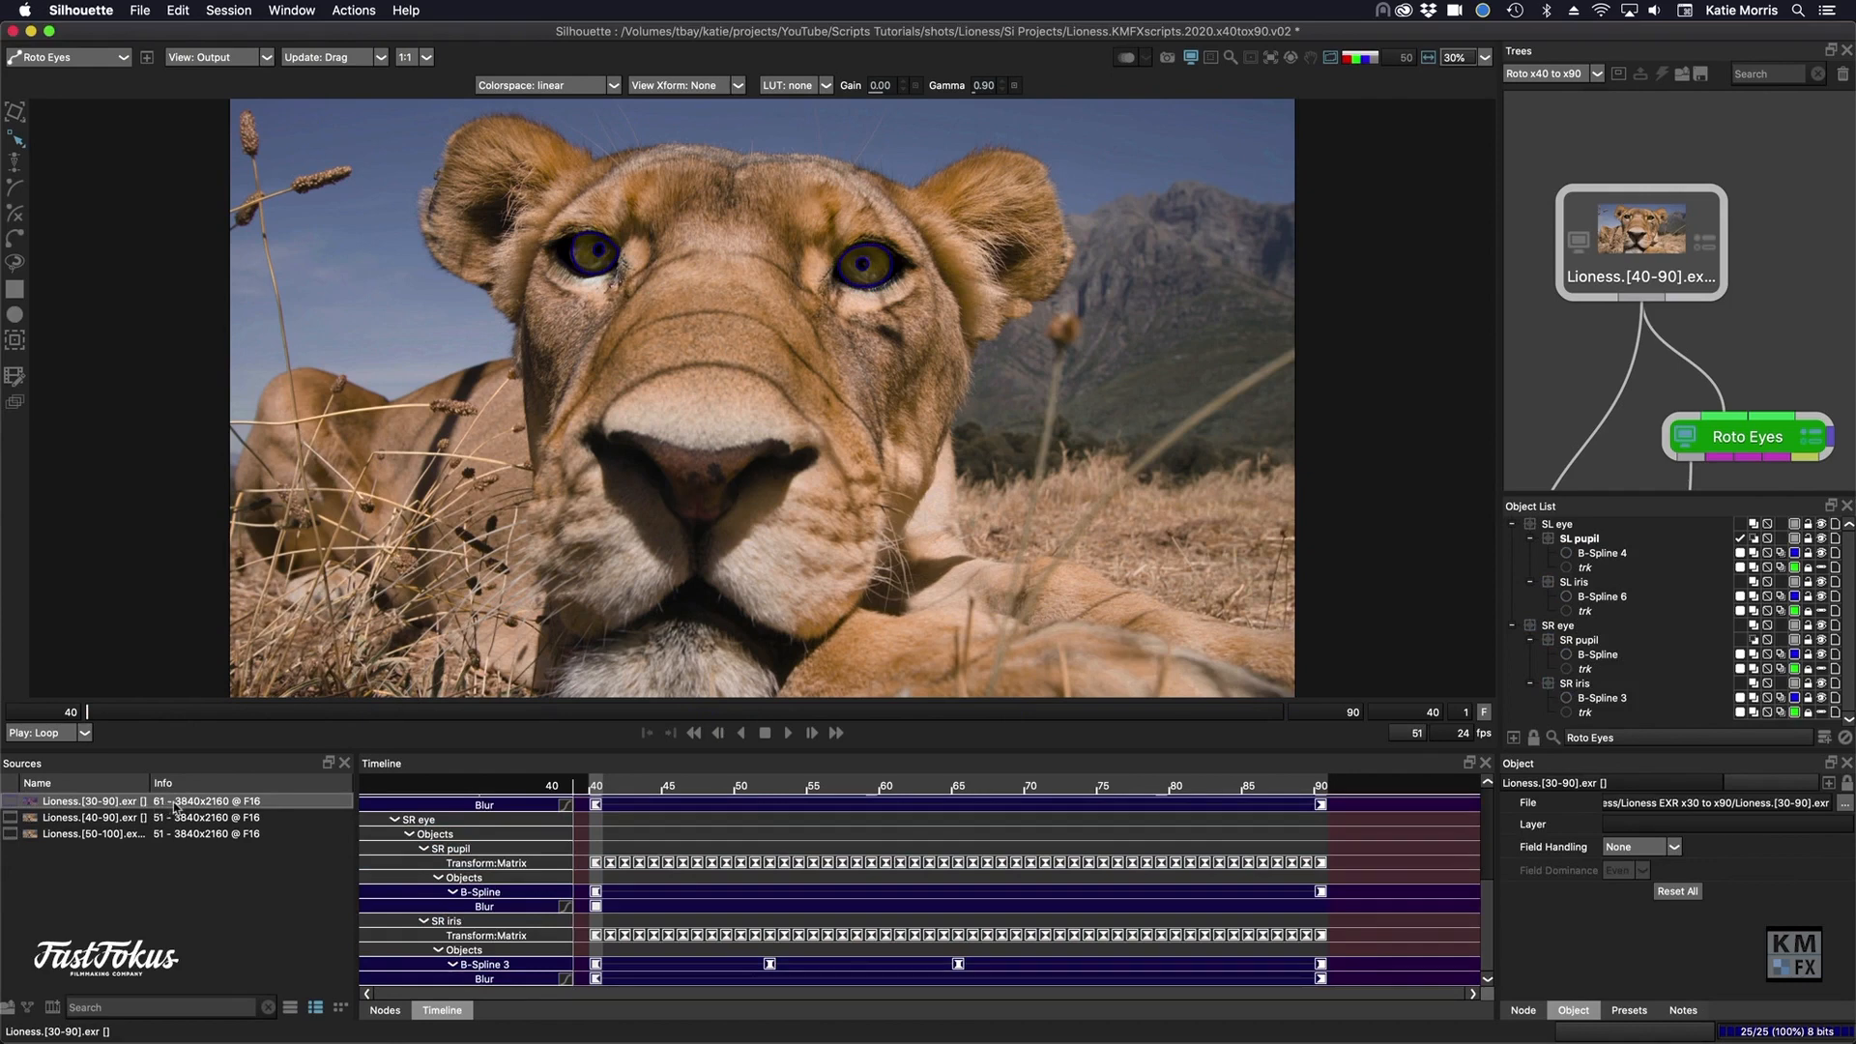
pyautogui.click(221, 18)
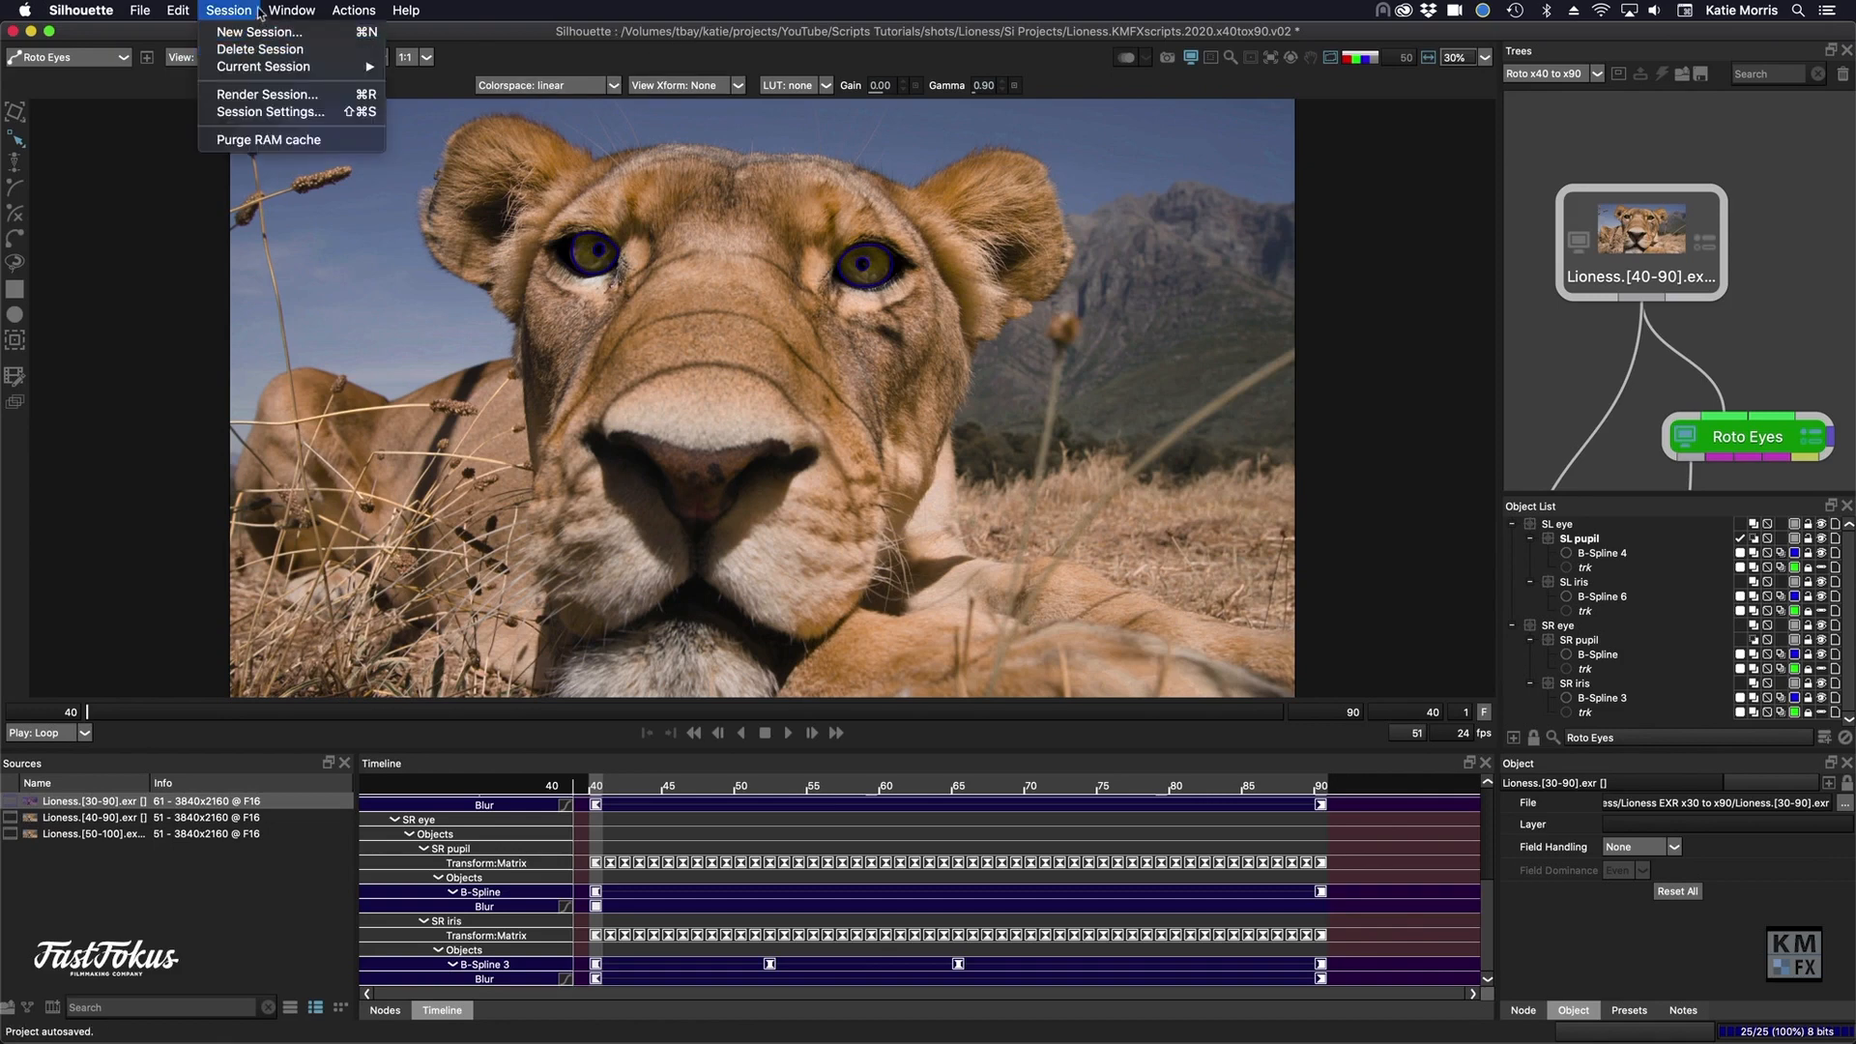
pyautogui.click(255, 10)
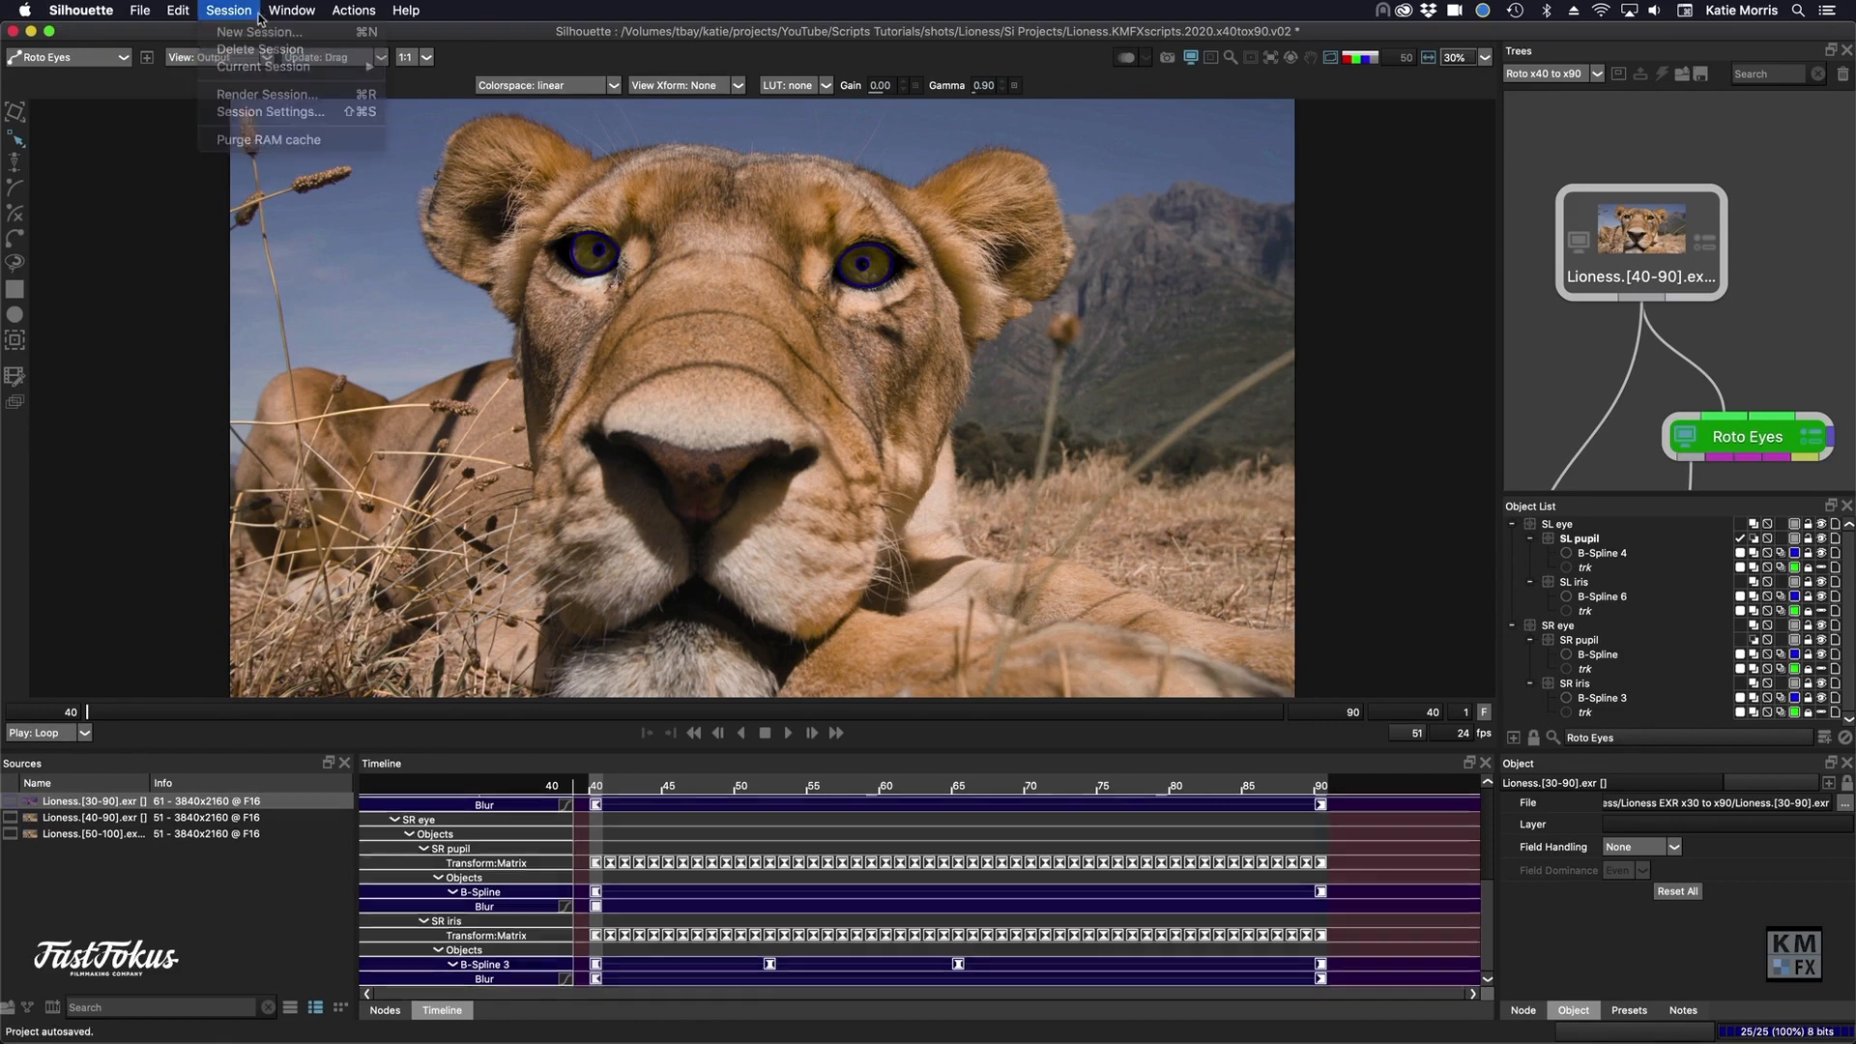
pyautogui.click(30, 1011)
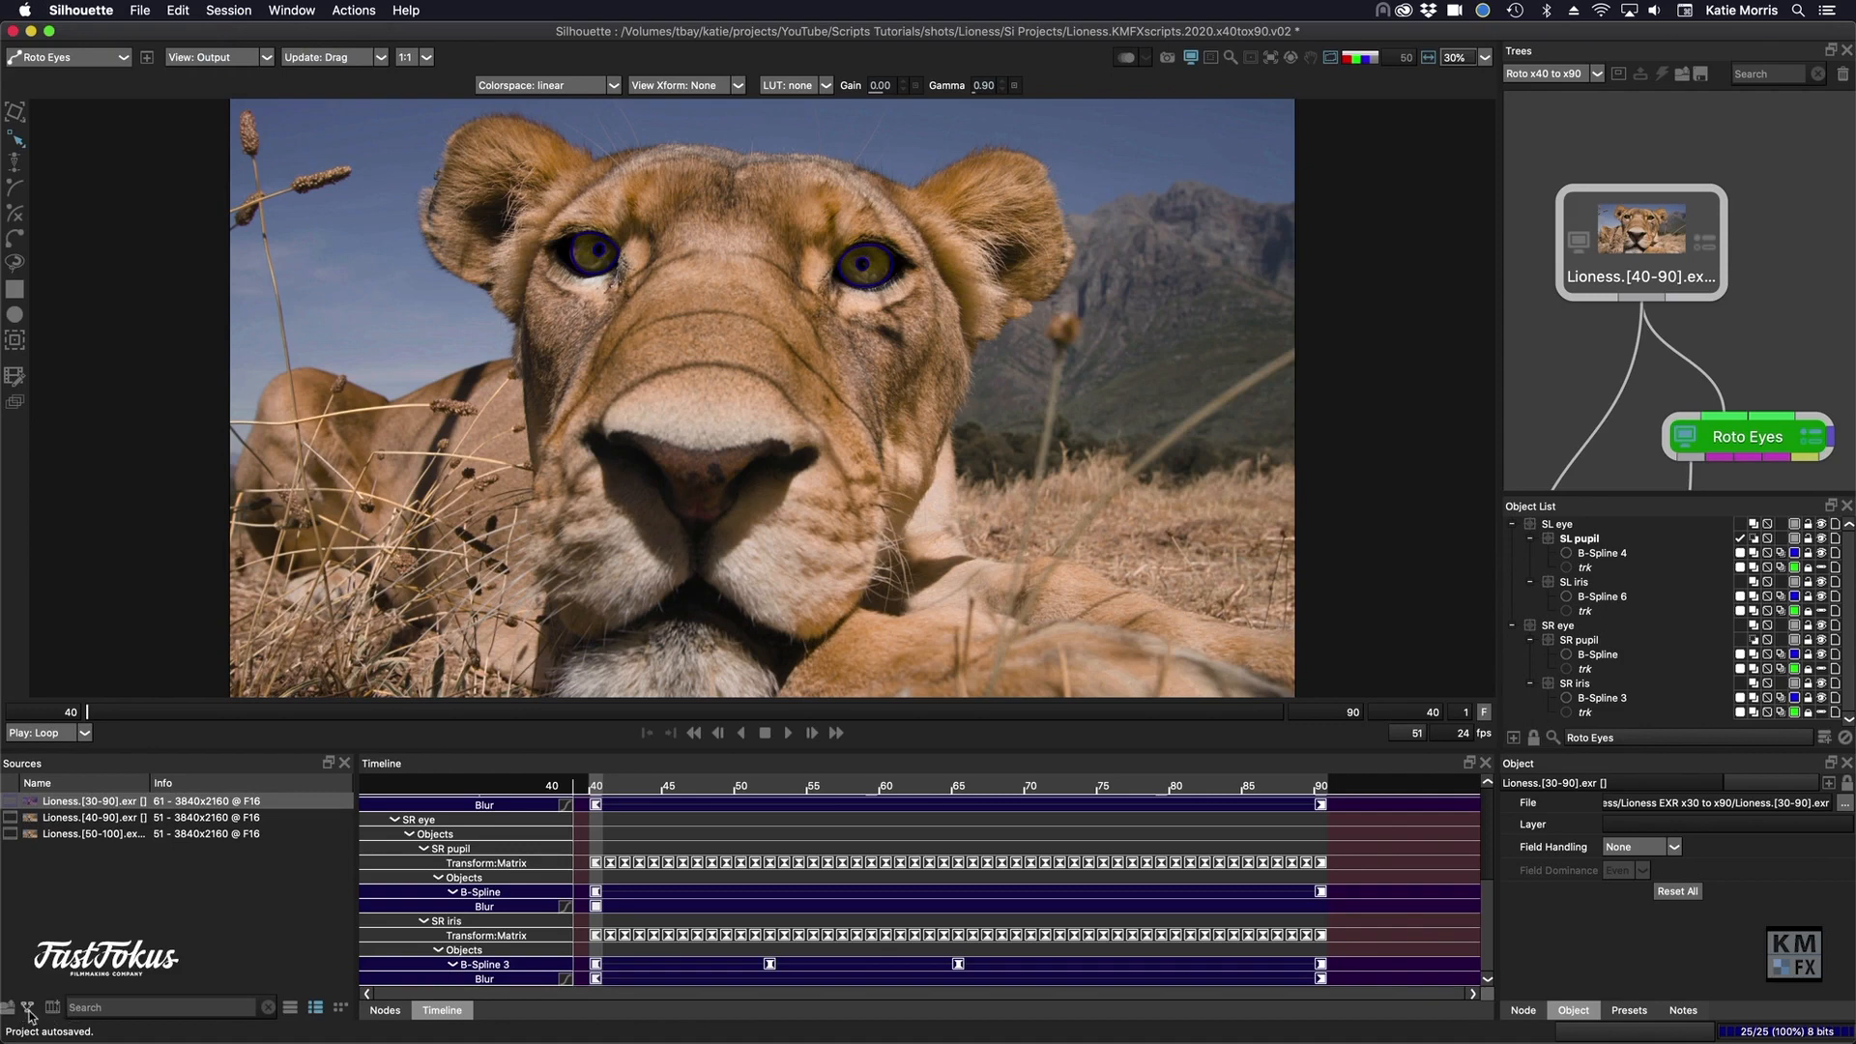
pyautogui.moveTo(952, 429); pyautogui.dragTo(840, 421)
pyautogui.write('Roto x30 to x90')
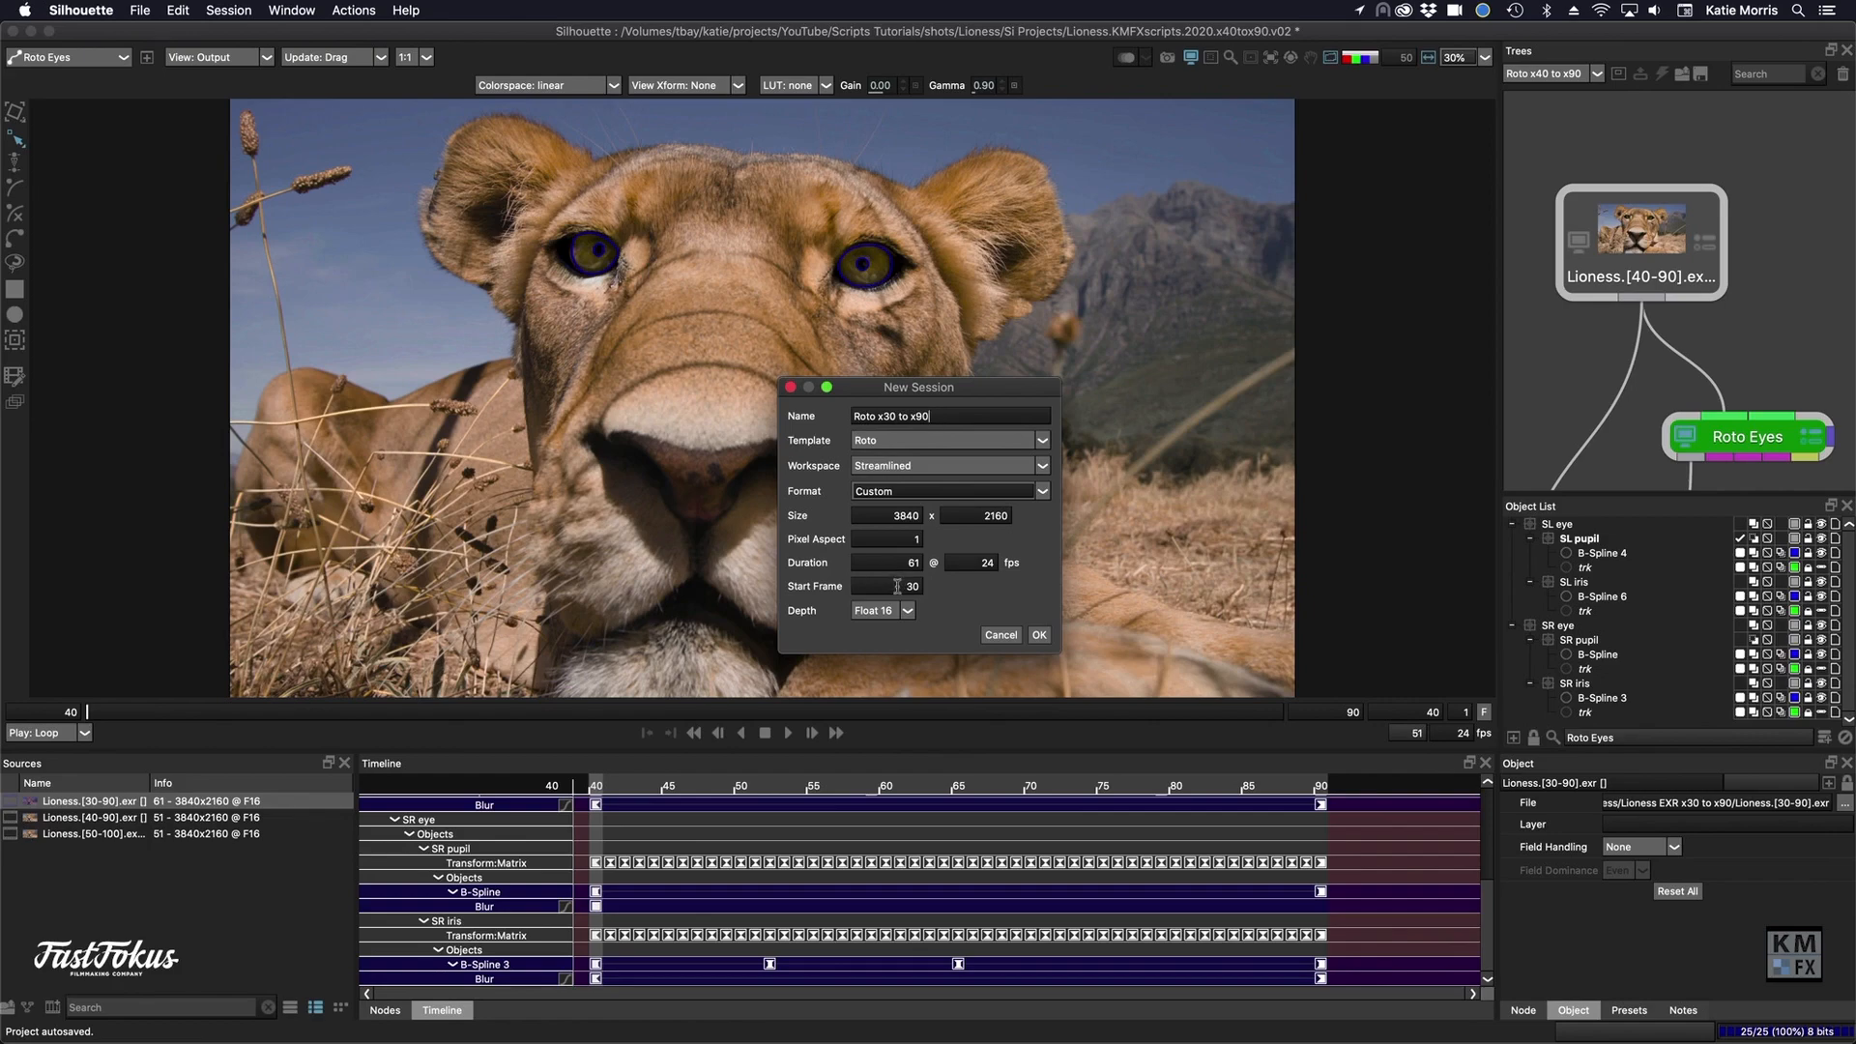
pyautogui.click(1038, 635)
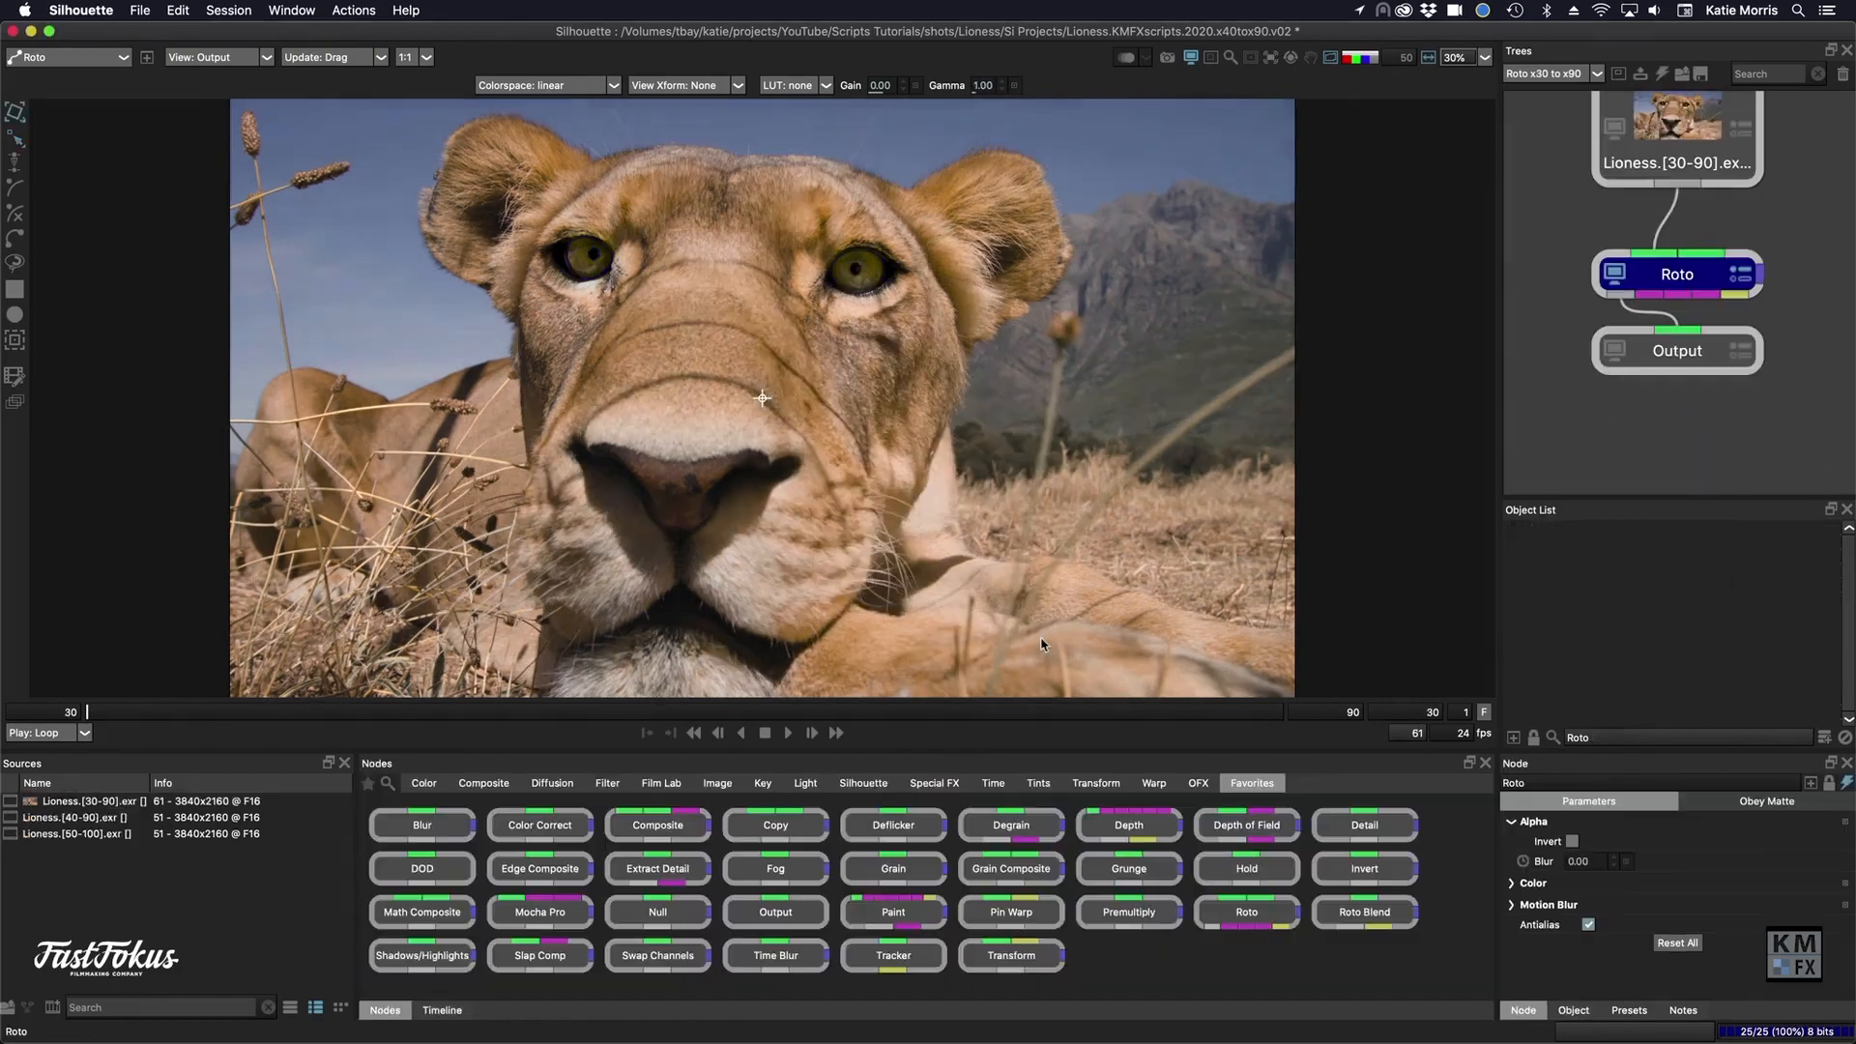
# - Set the alpha fill of the Lioness.[30-90] source node to Transparent
pyautogui.click(1680, 142)
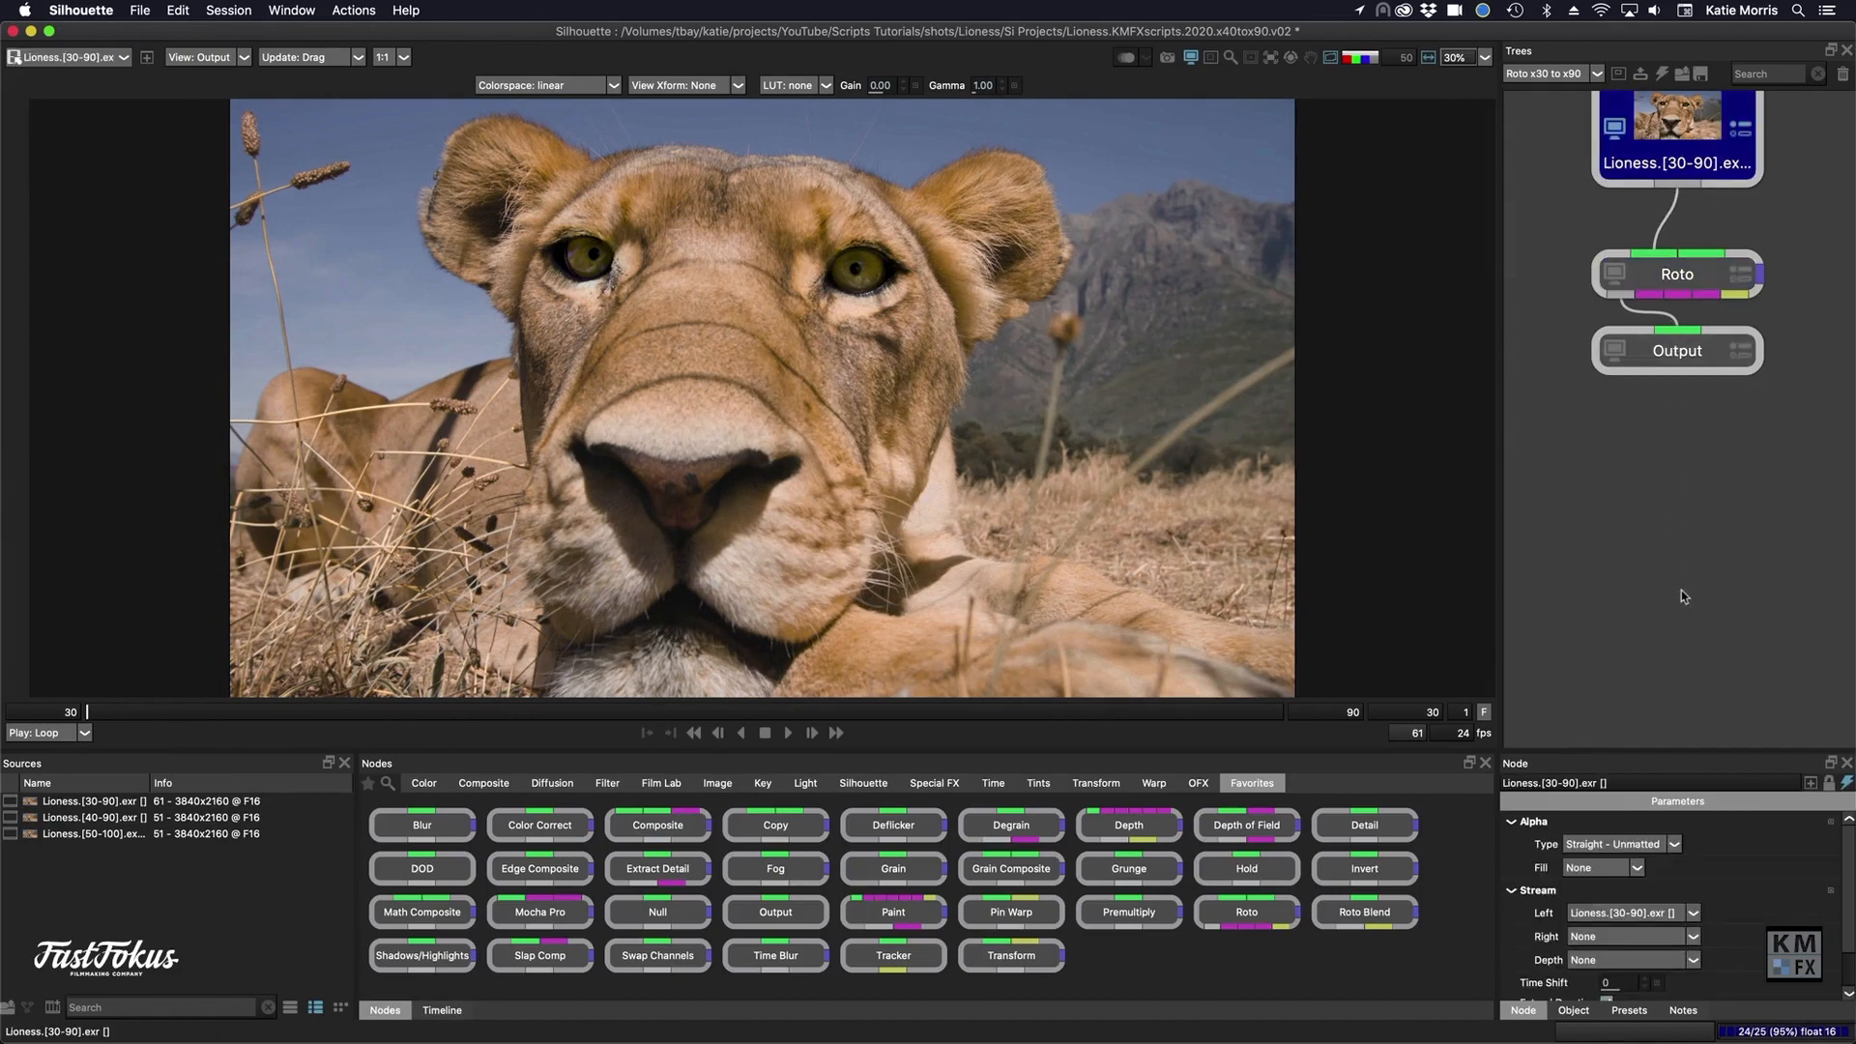
pyautogui.click(1593, 869)
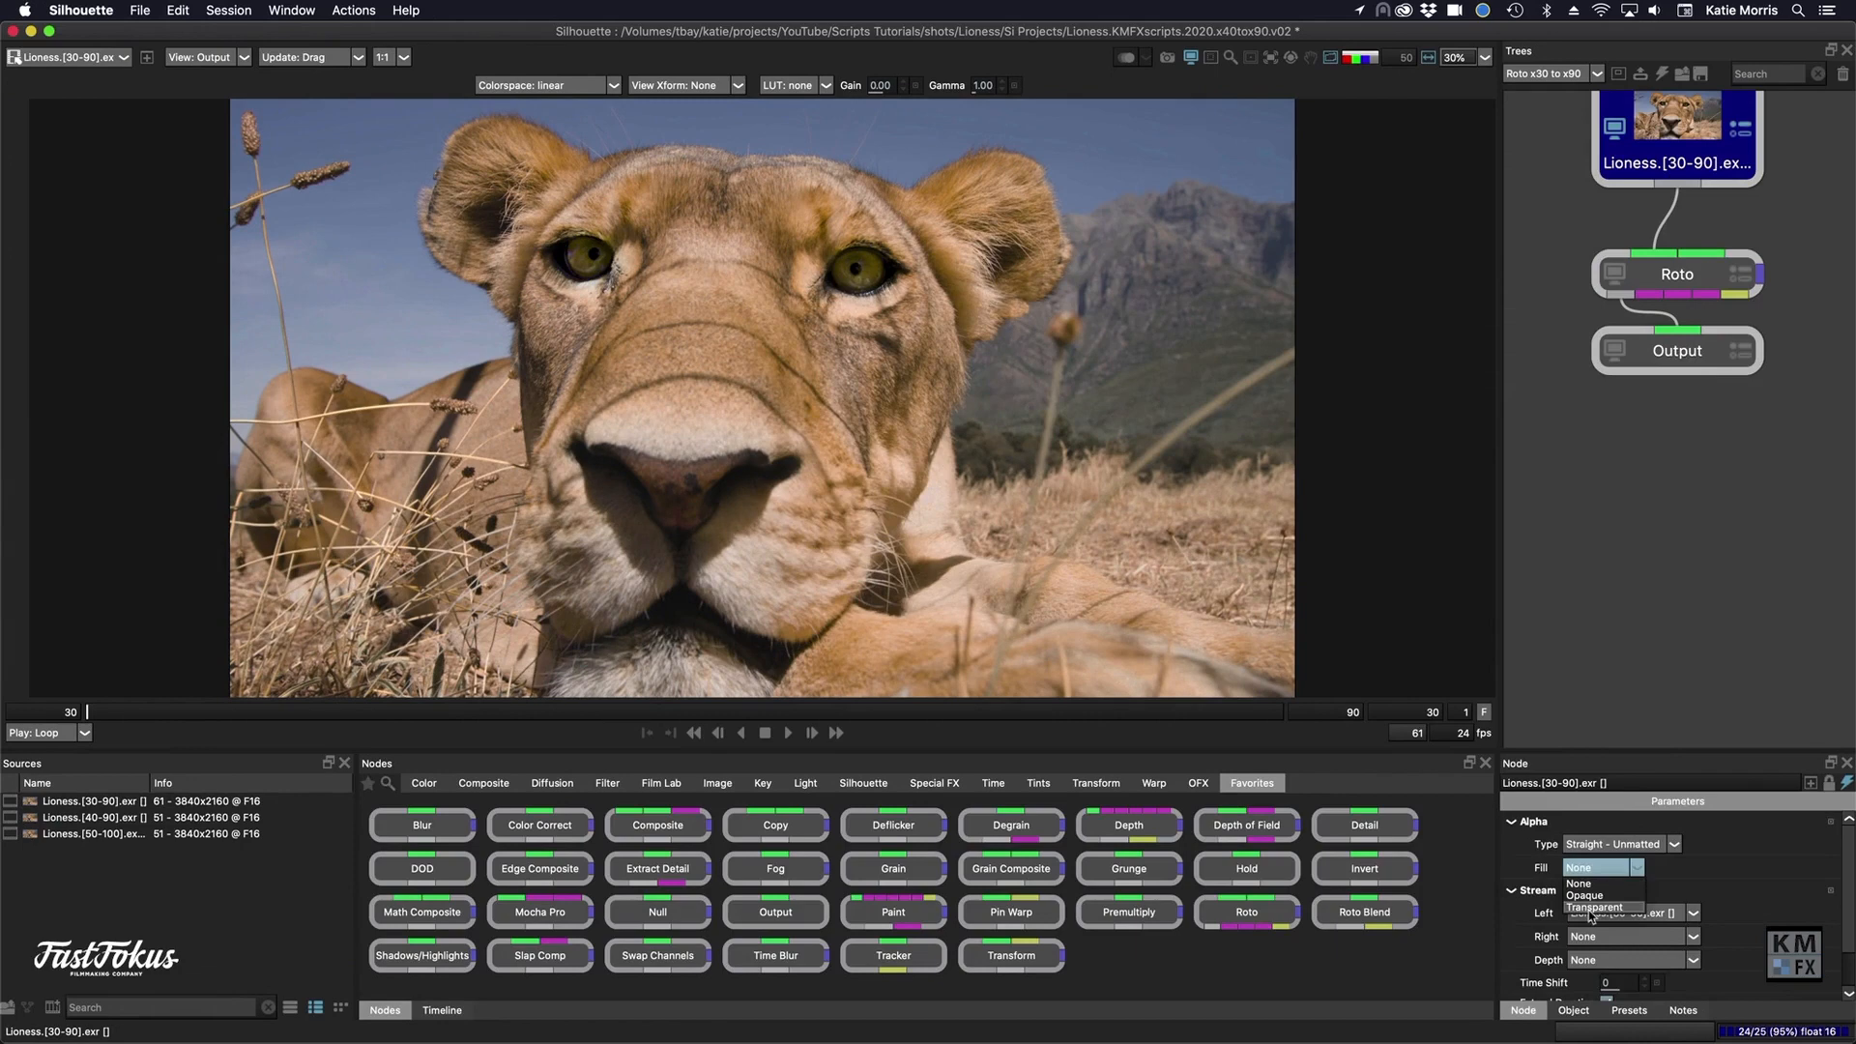
pyautogui.click(1591, 907)
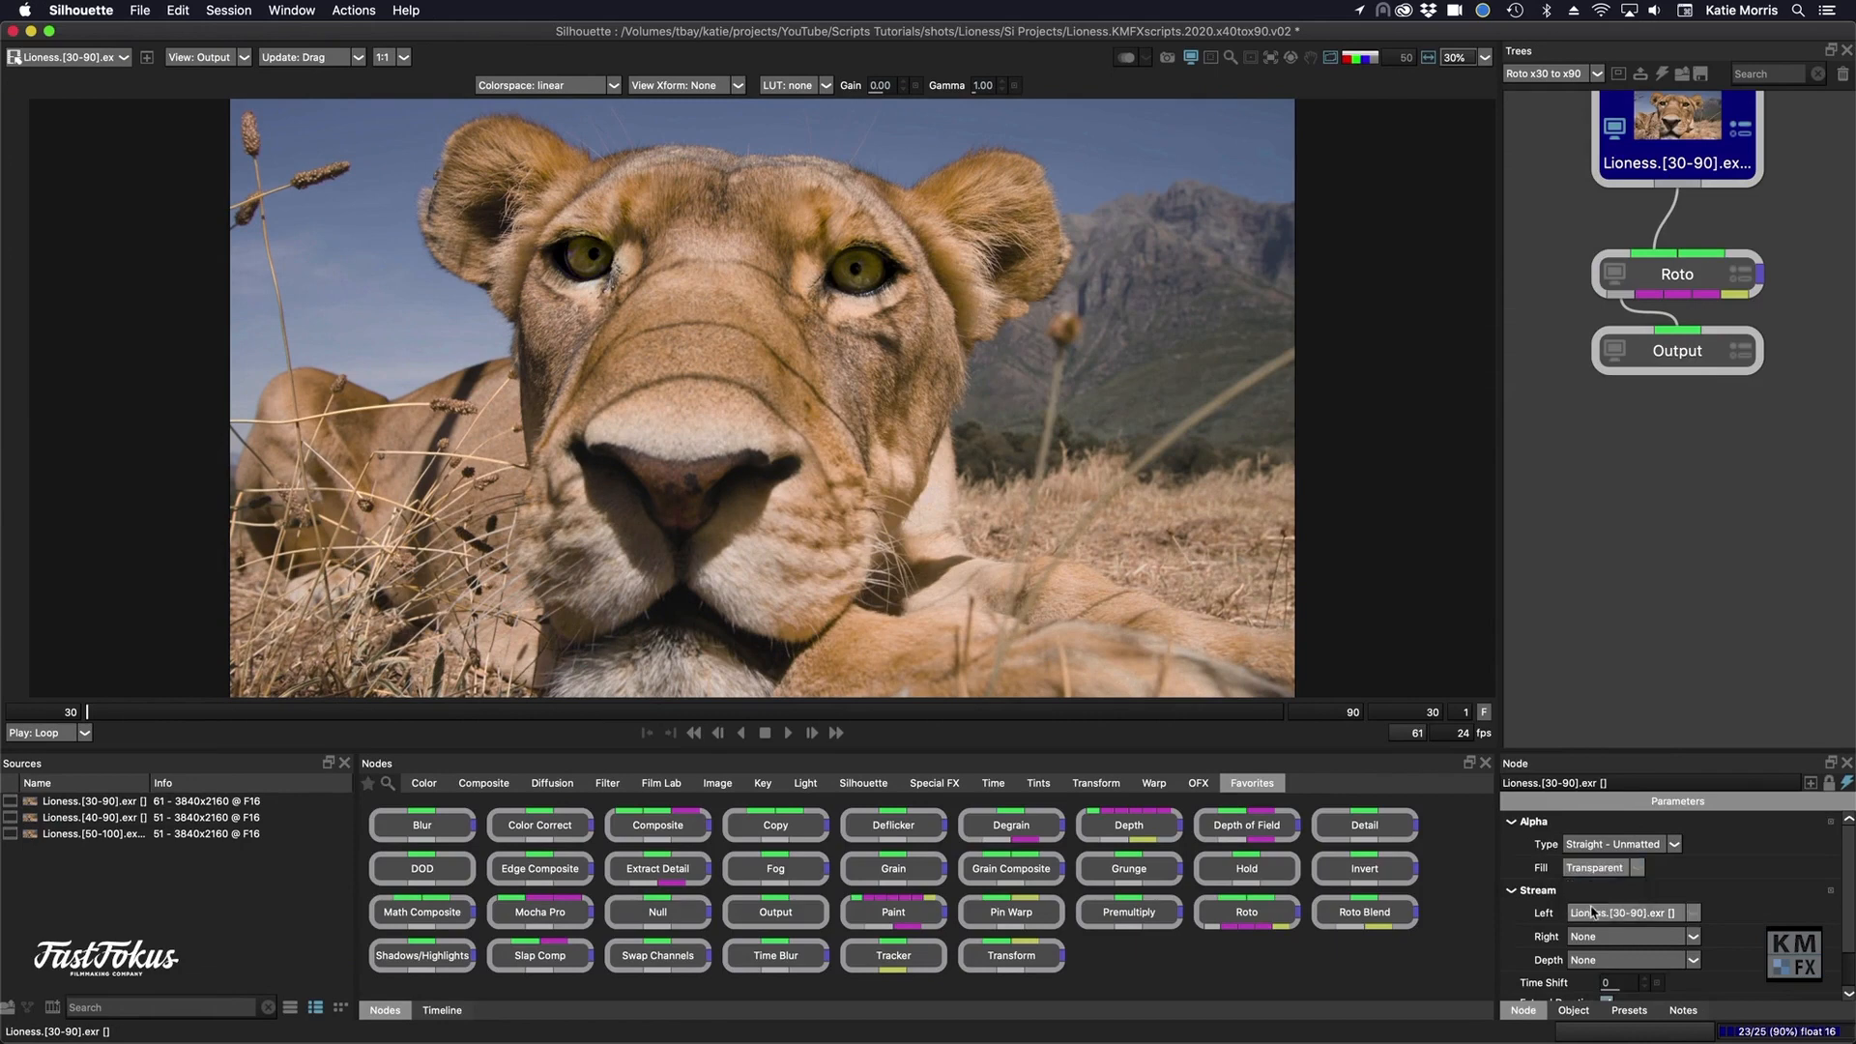
# - Copy the Roto Eyes node from the Roto x40 to x90 session
pyautogui.click(1530, 77)
pyautogui.click(1529, 111)
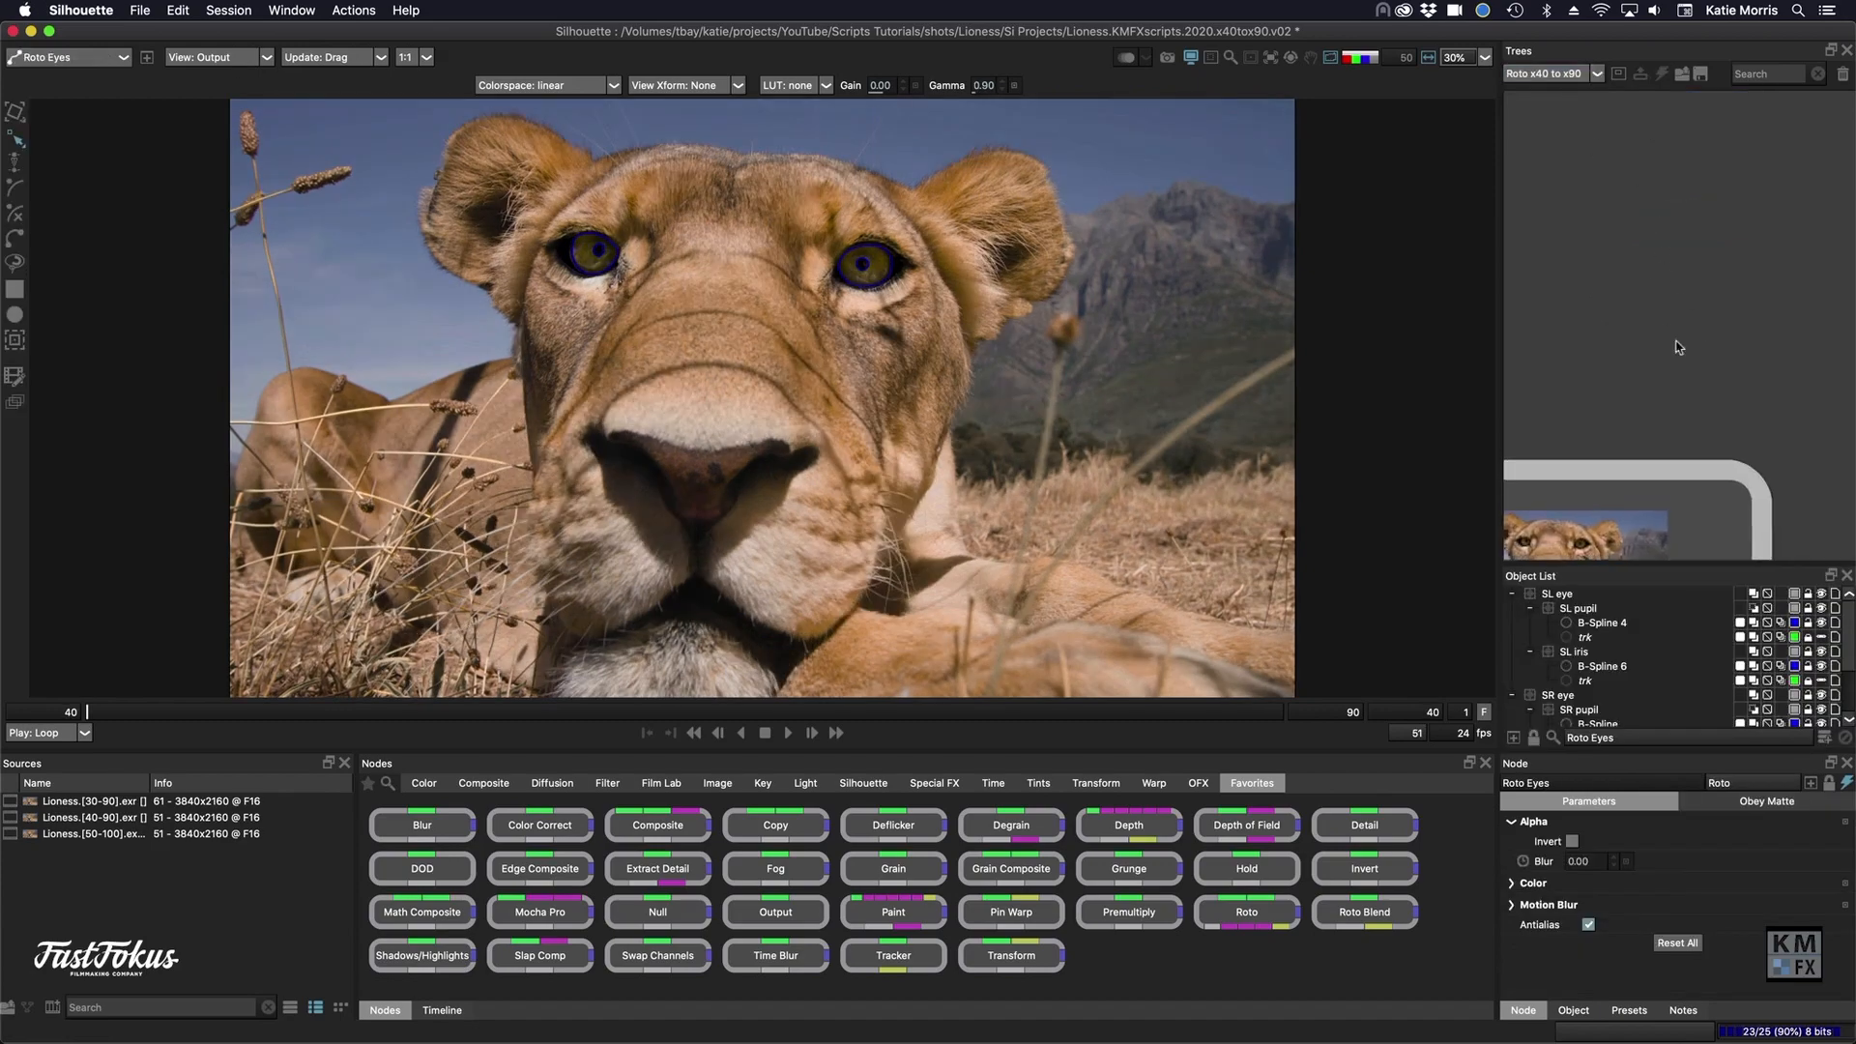
pyautogui.moveTo(1685, 506); pyautogui.dragTo(1680, 176)
pyautogui.moveTo(1690, 458); pyautogui.dragTo(1662, 376)
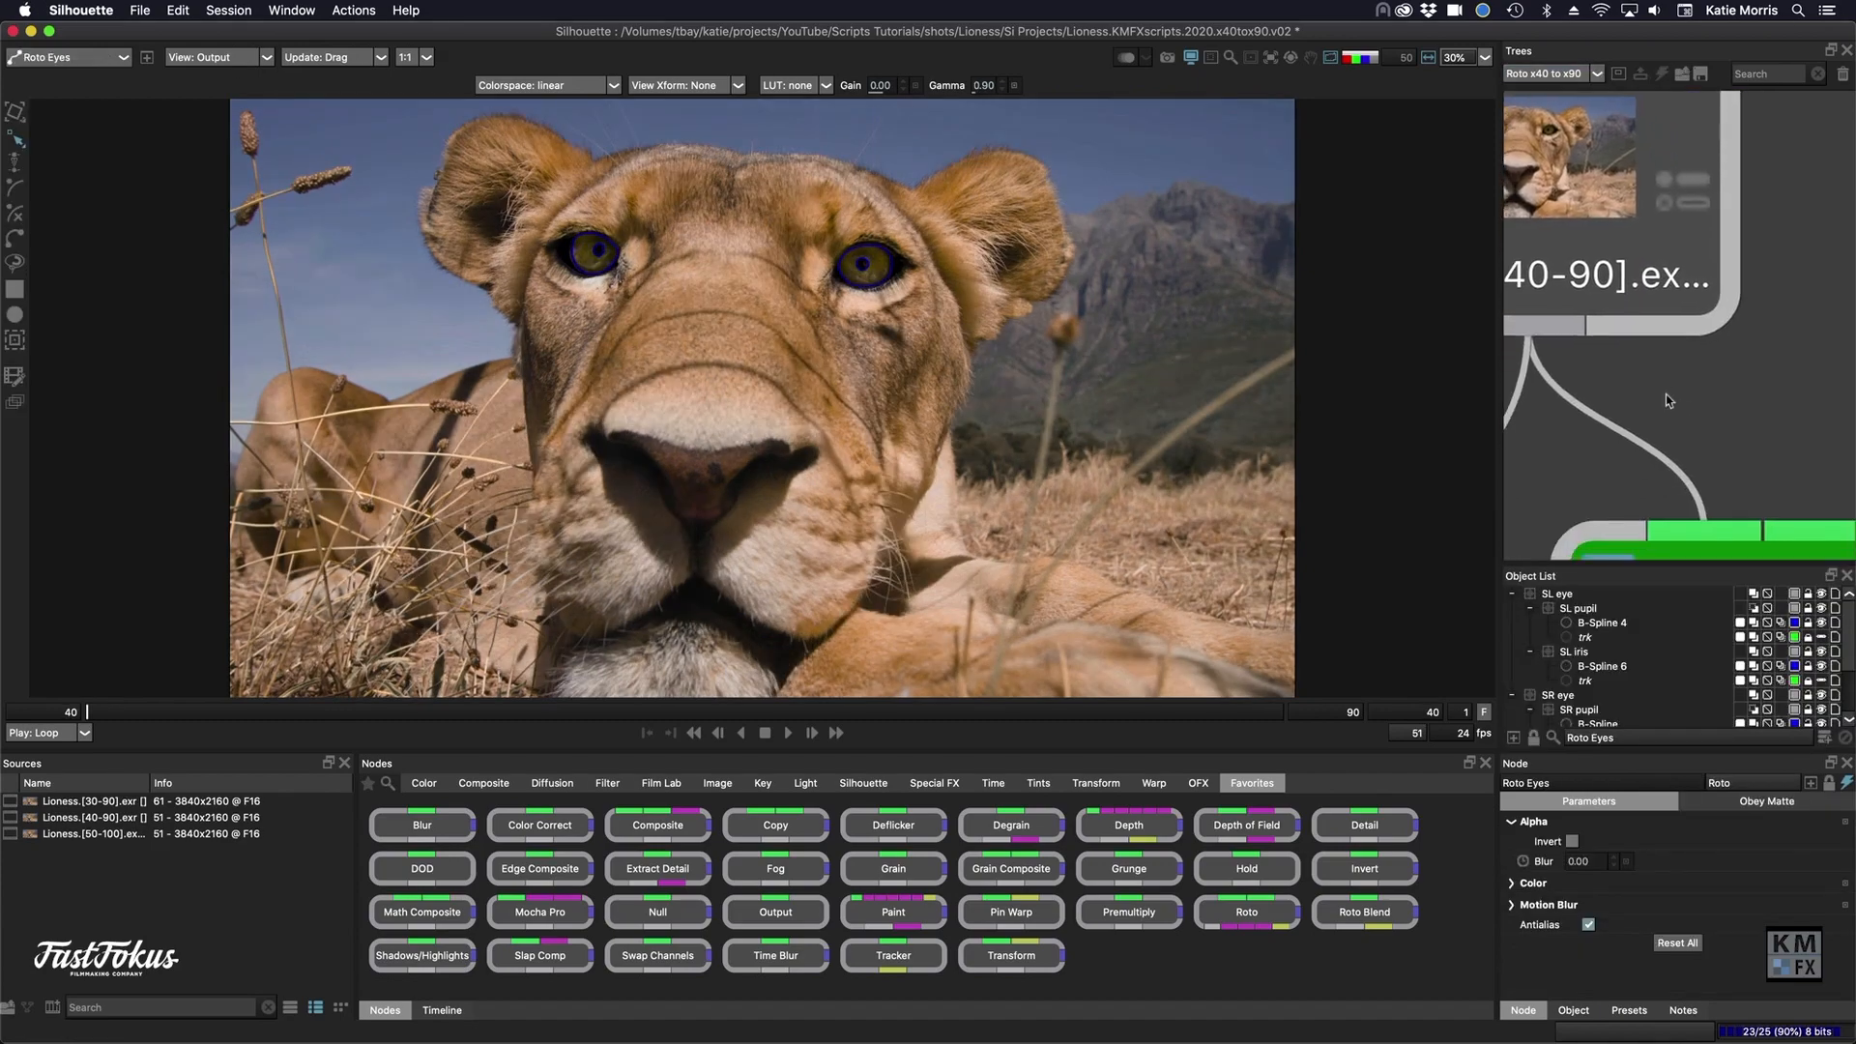
pyautogui.scroll(-5, 1666, 400)
pyautogui.click(1697, 402)
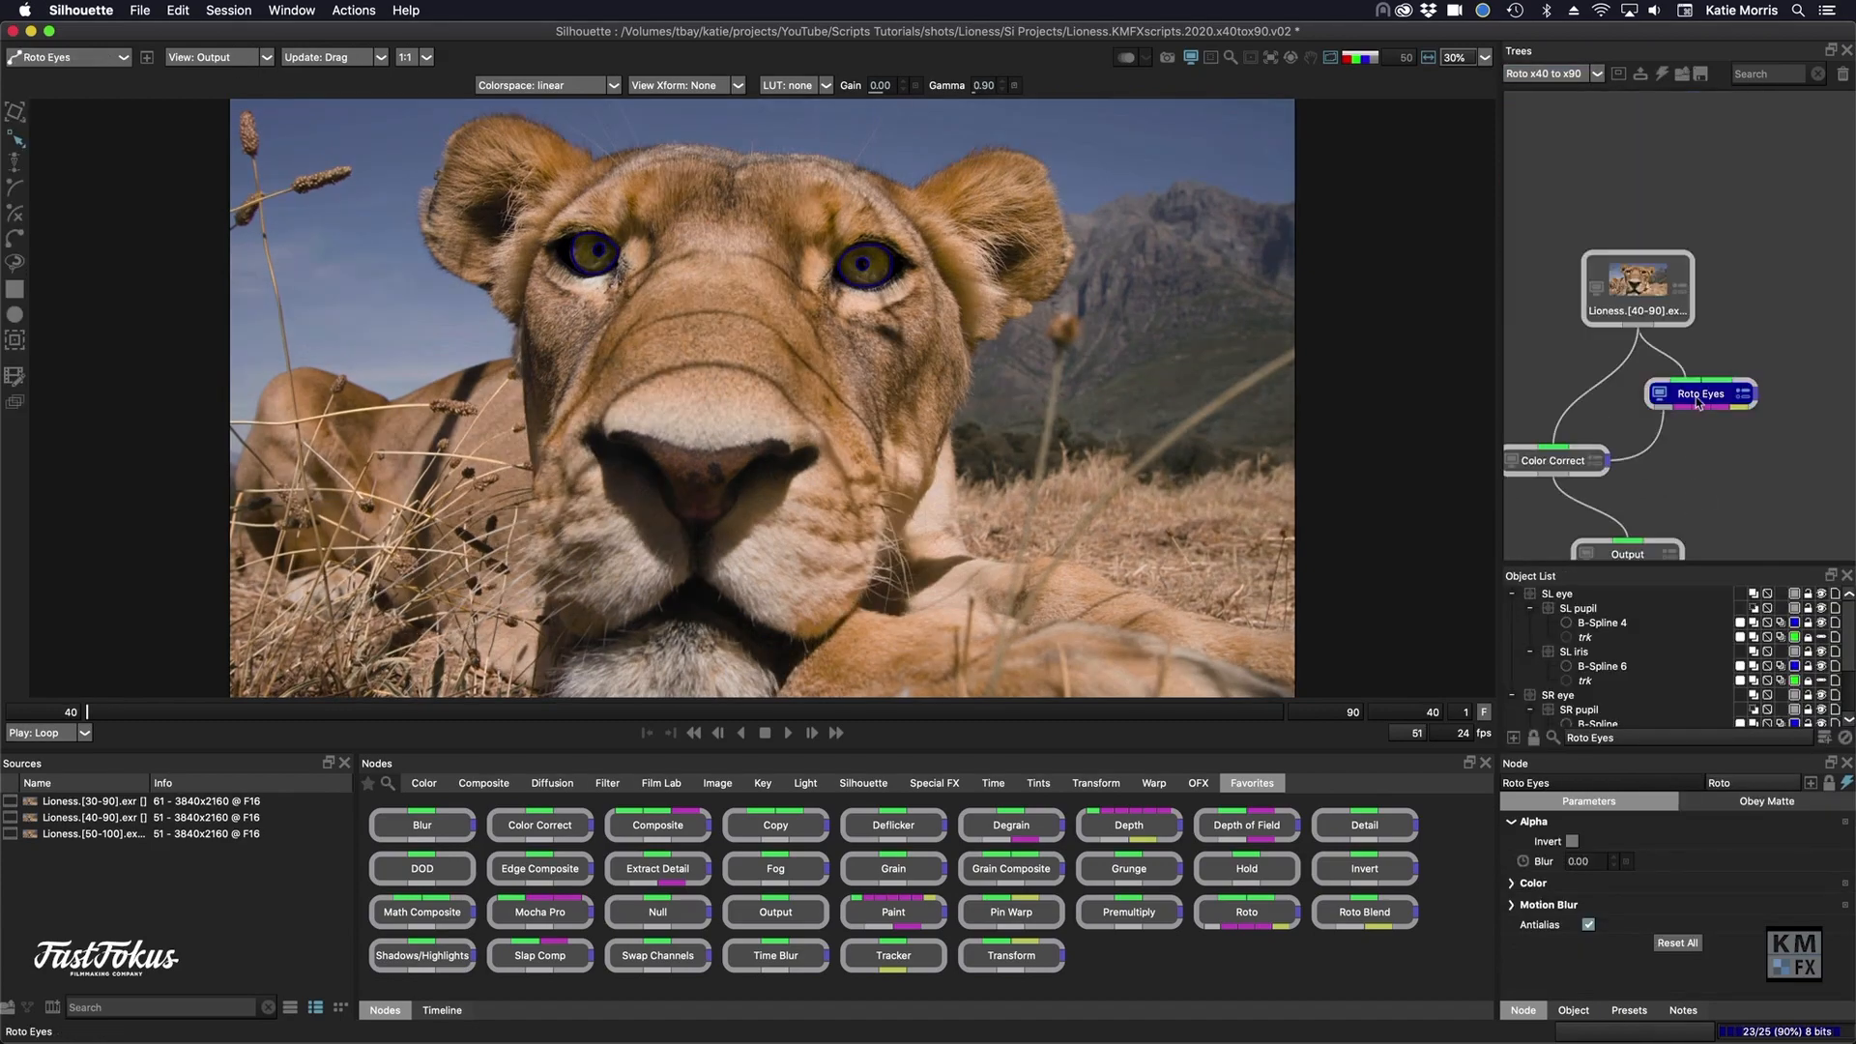
# - Paste the Roto Eyes node into the Roto x30 to x90 session and place it beside the existing node tree
pyautogui.click(1558, 73)
pyautogui.click(1558, 102)
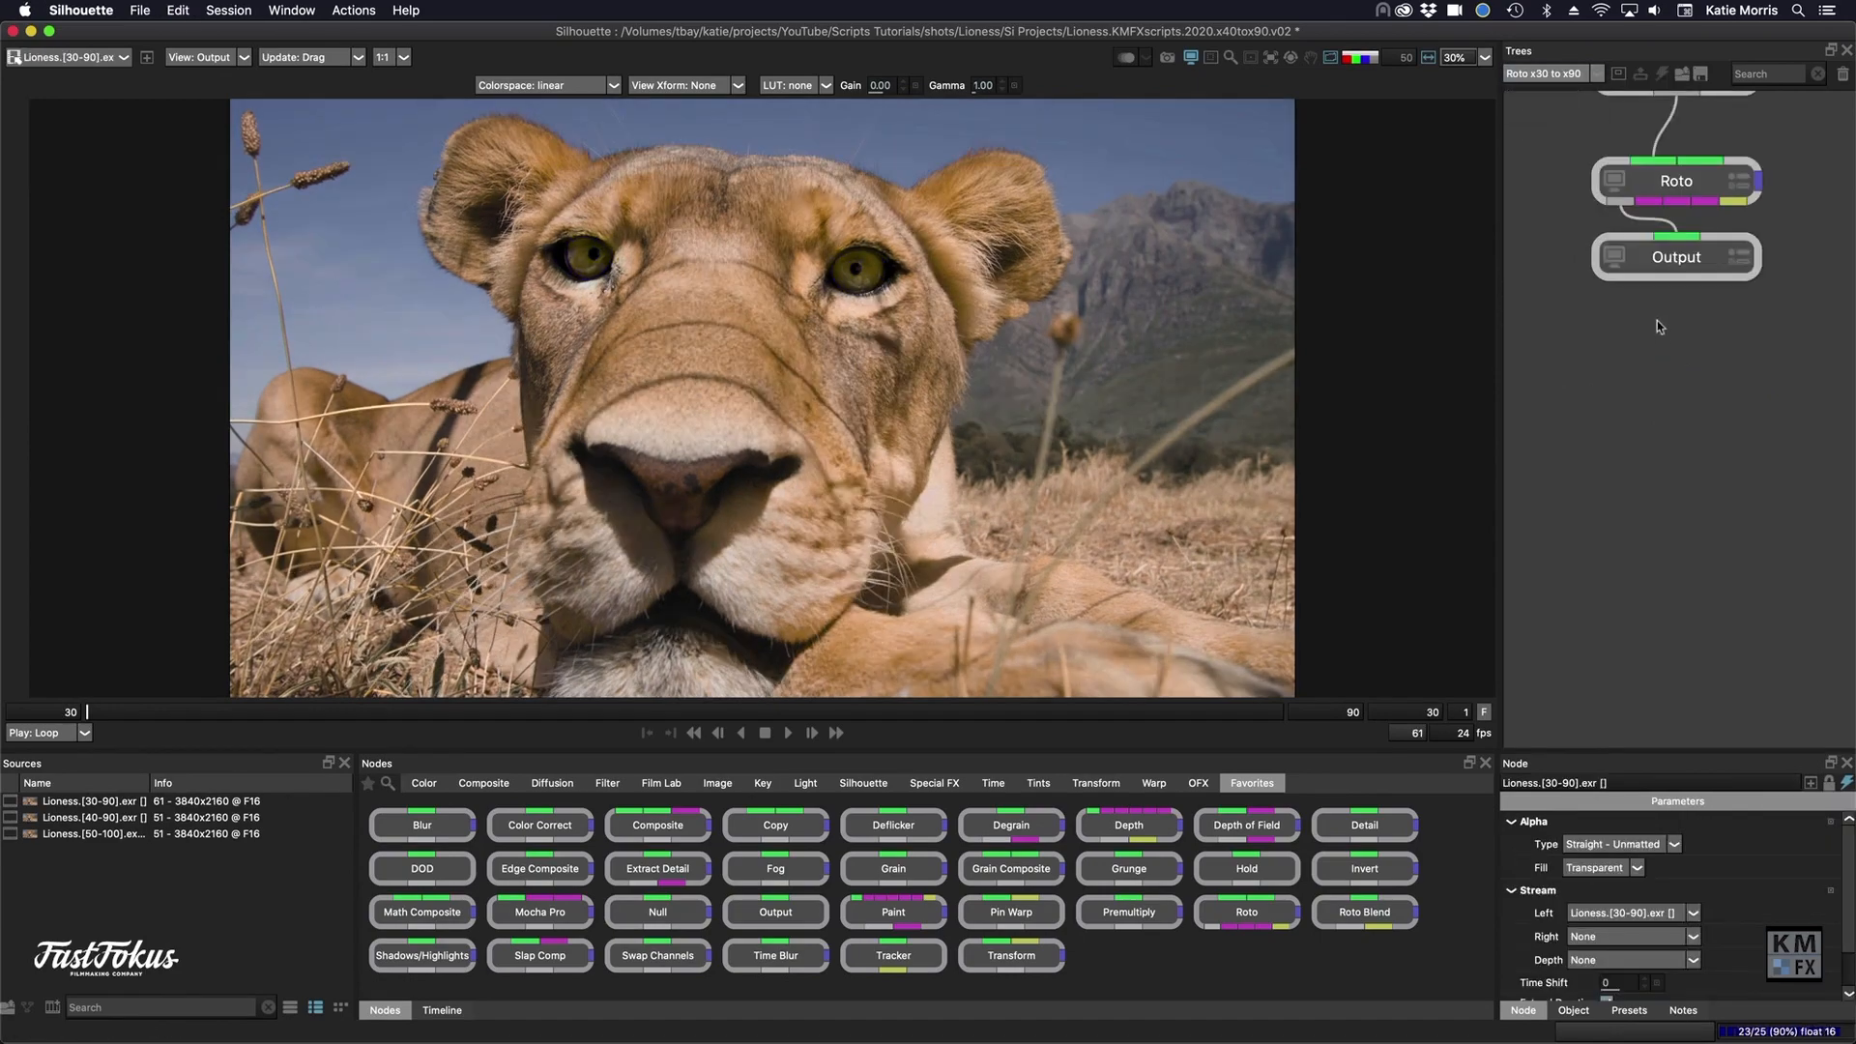
pyautogui.press('super+v')
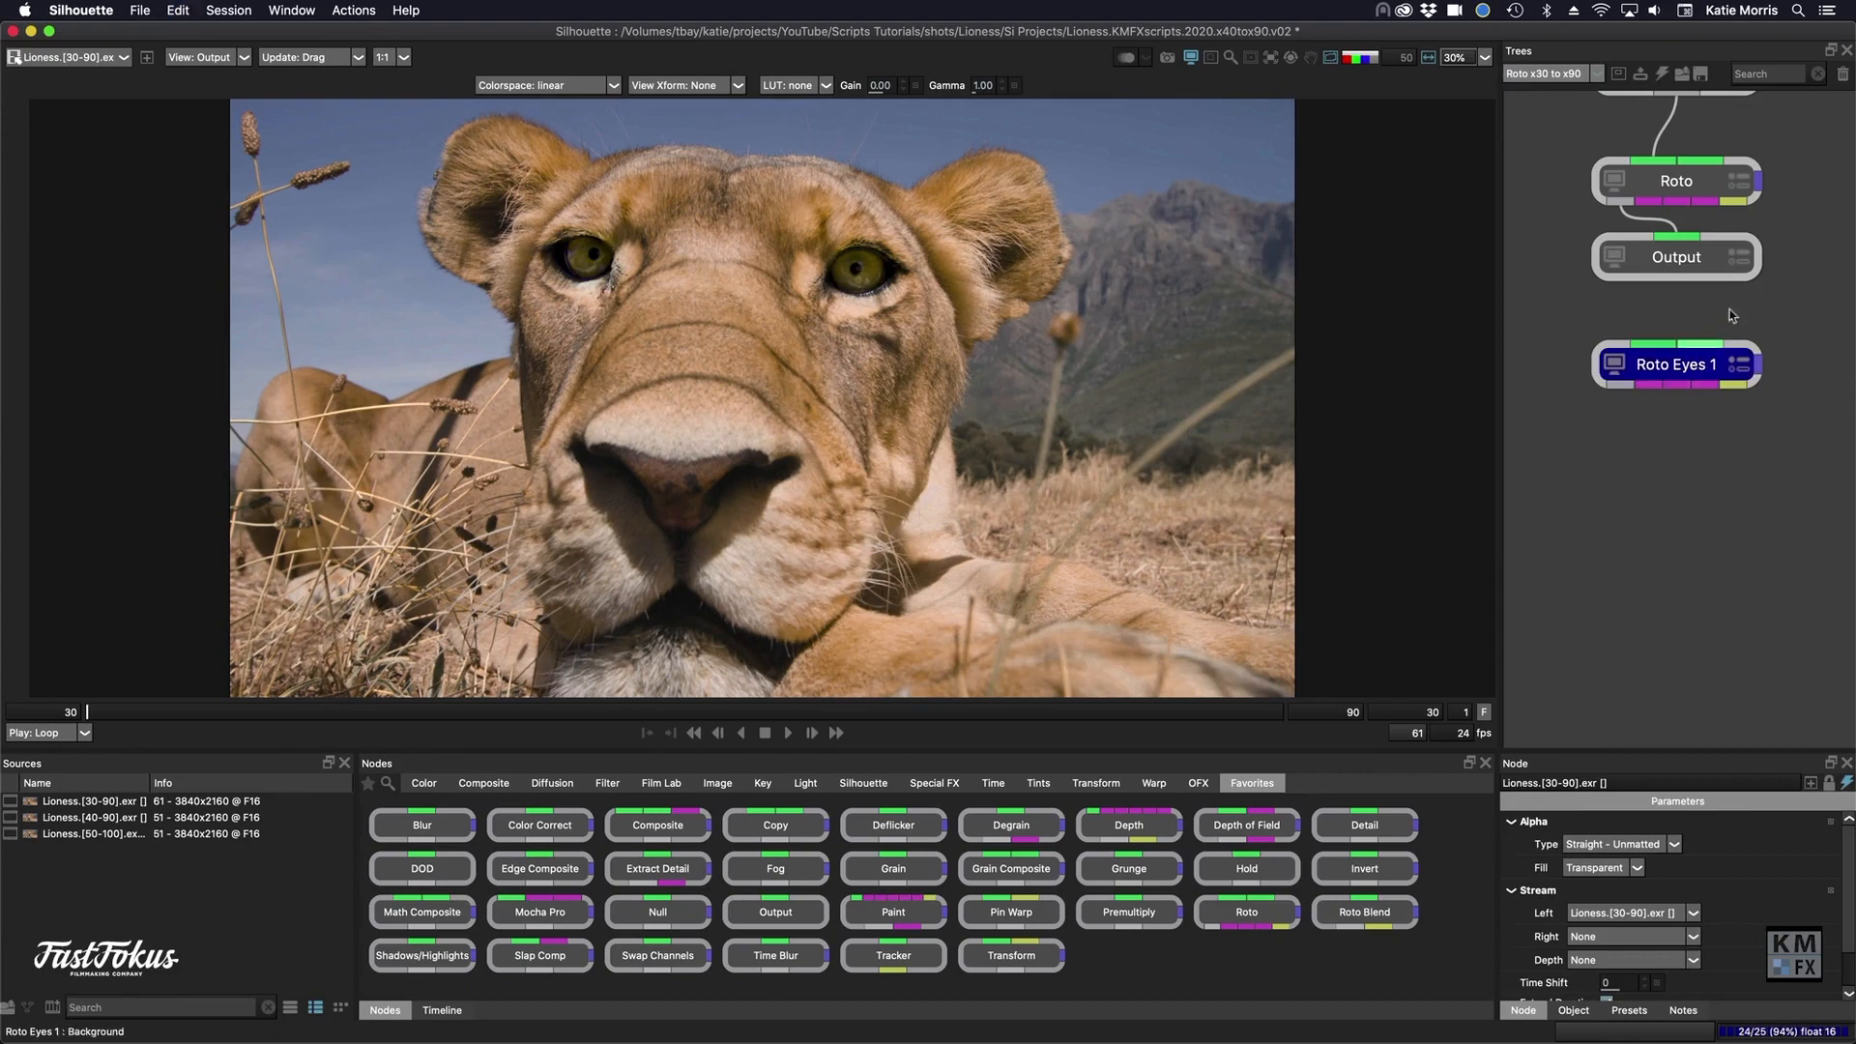
pyautogui.moveTo(1680, 367); pyautogui.dragTo(1754, 330)
# - Replace the default Roto node with the pasted roto node between the Lioness source and Output, and align Output beneath it
pyautogui.click(1581, 381)
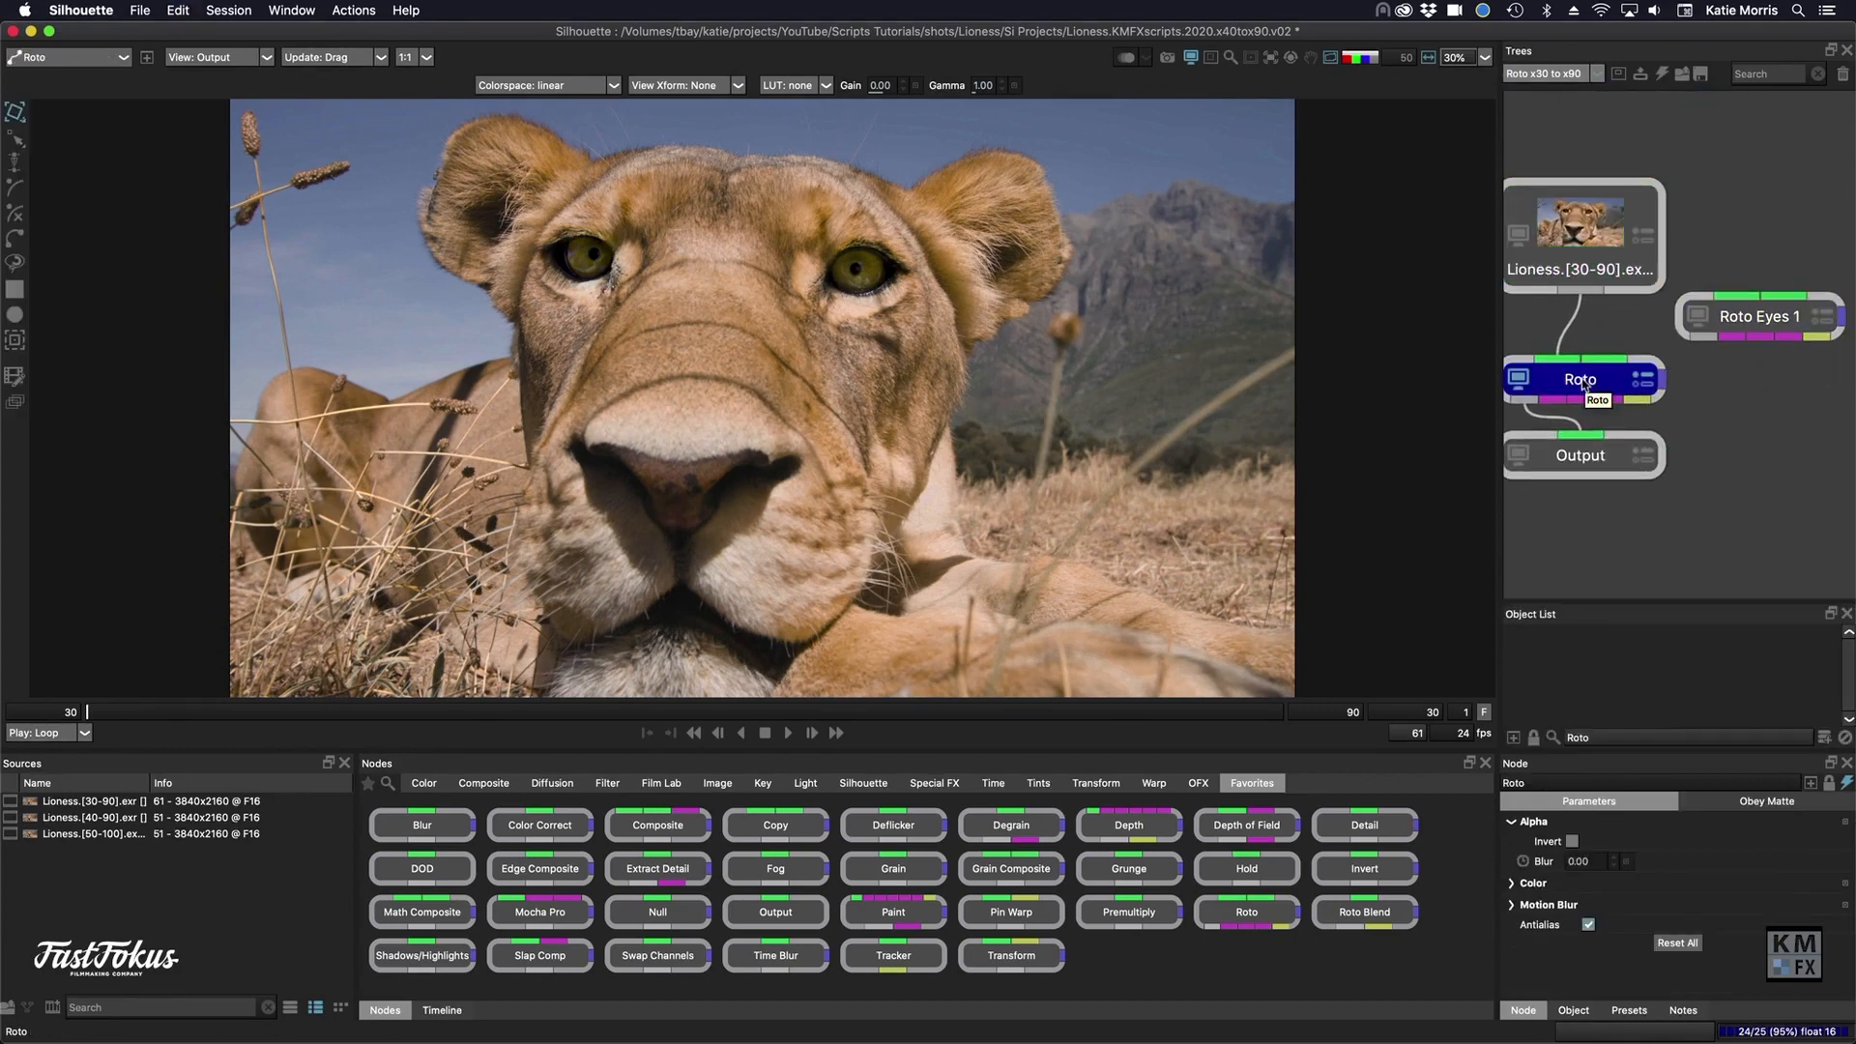
pyautogui.press('Delete')
pyautogui.moveTo(1732, 333); pyautogui.dragTo(1575, 382)
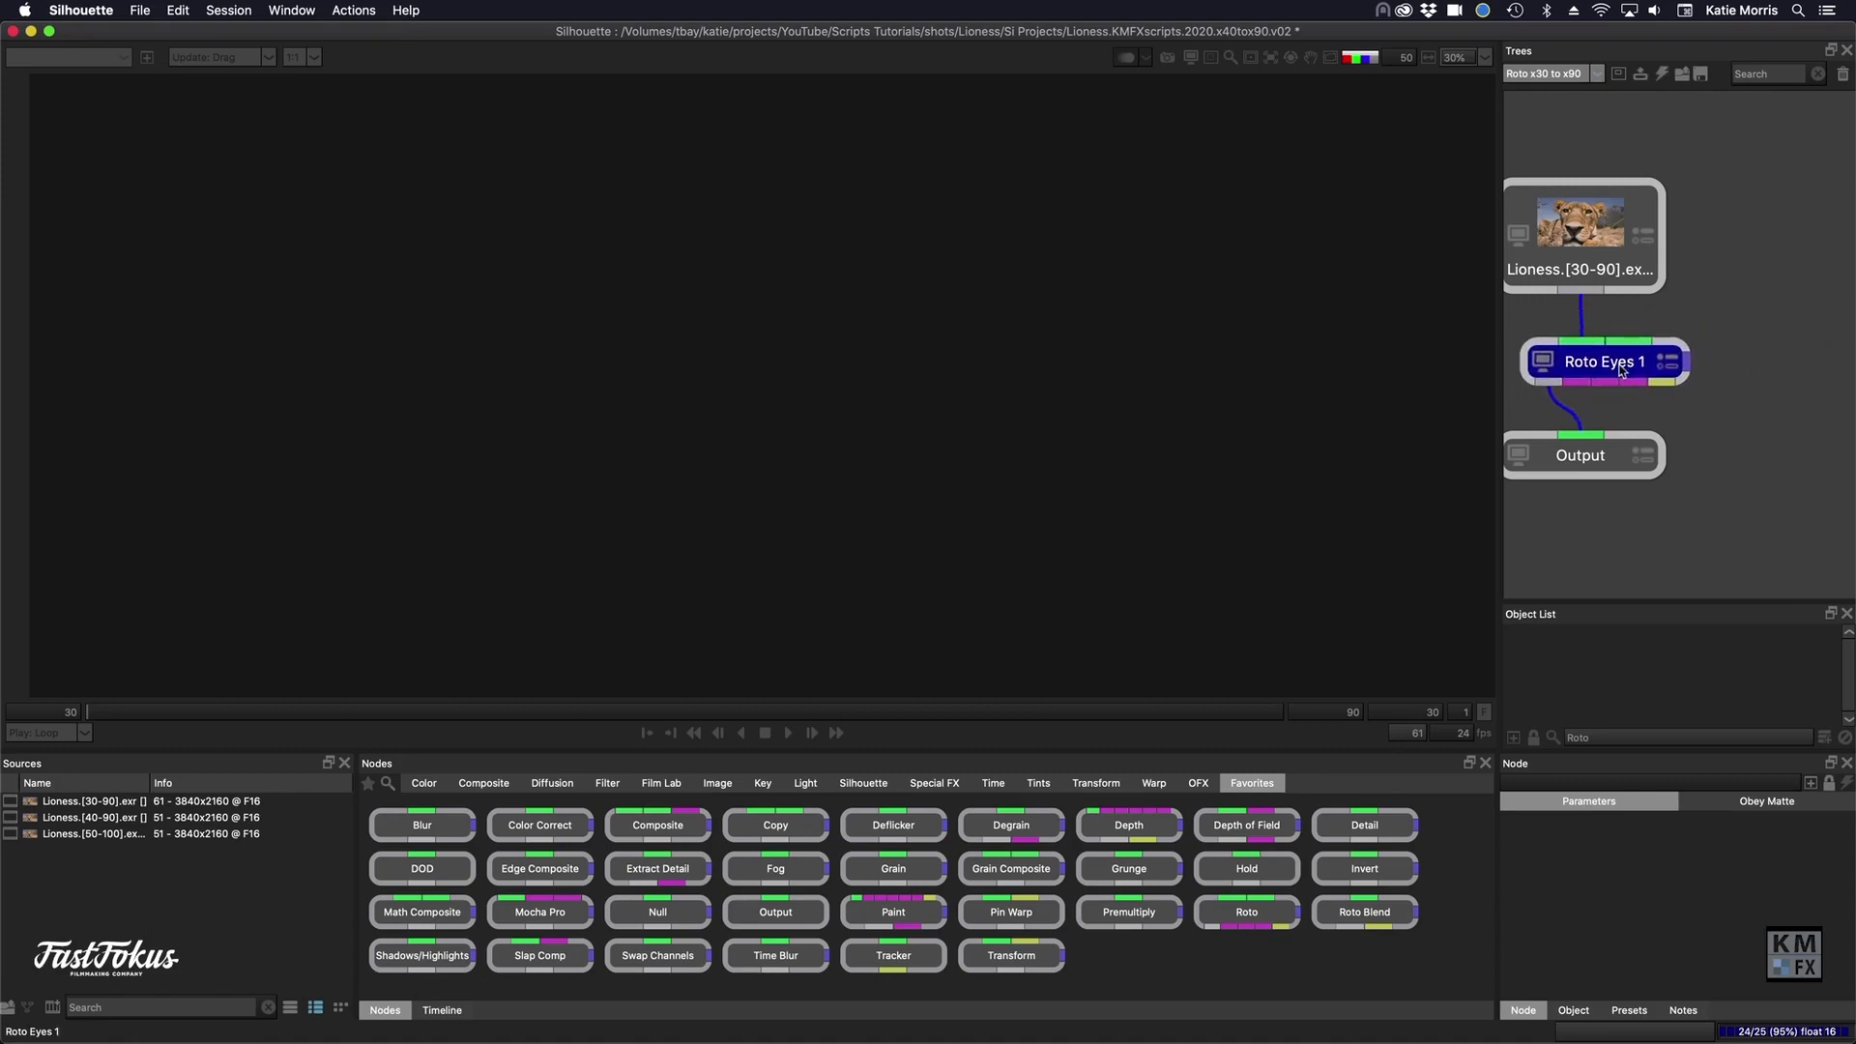
pyautogui.doubleClick(1590, 250)
pyautogui.moveTo(1575, 460); pyautogui.dragTo(1594, 461)
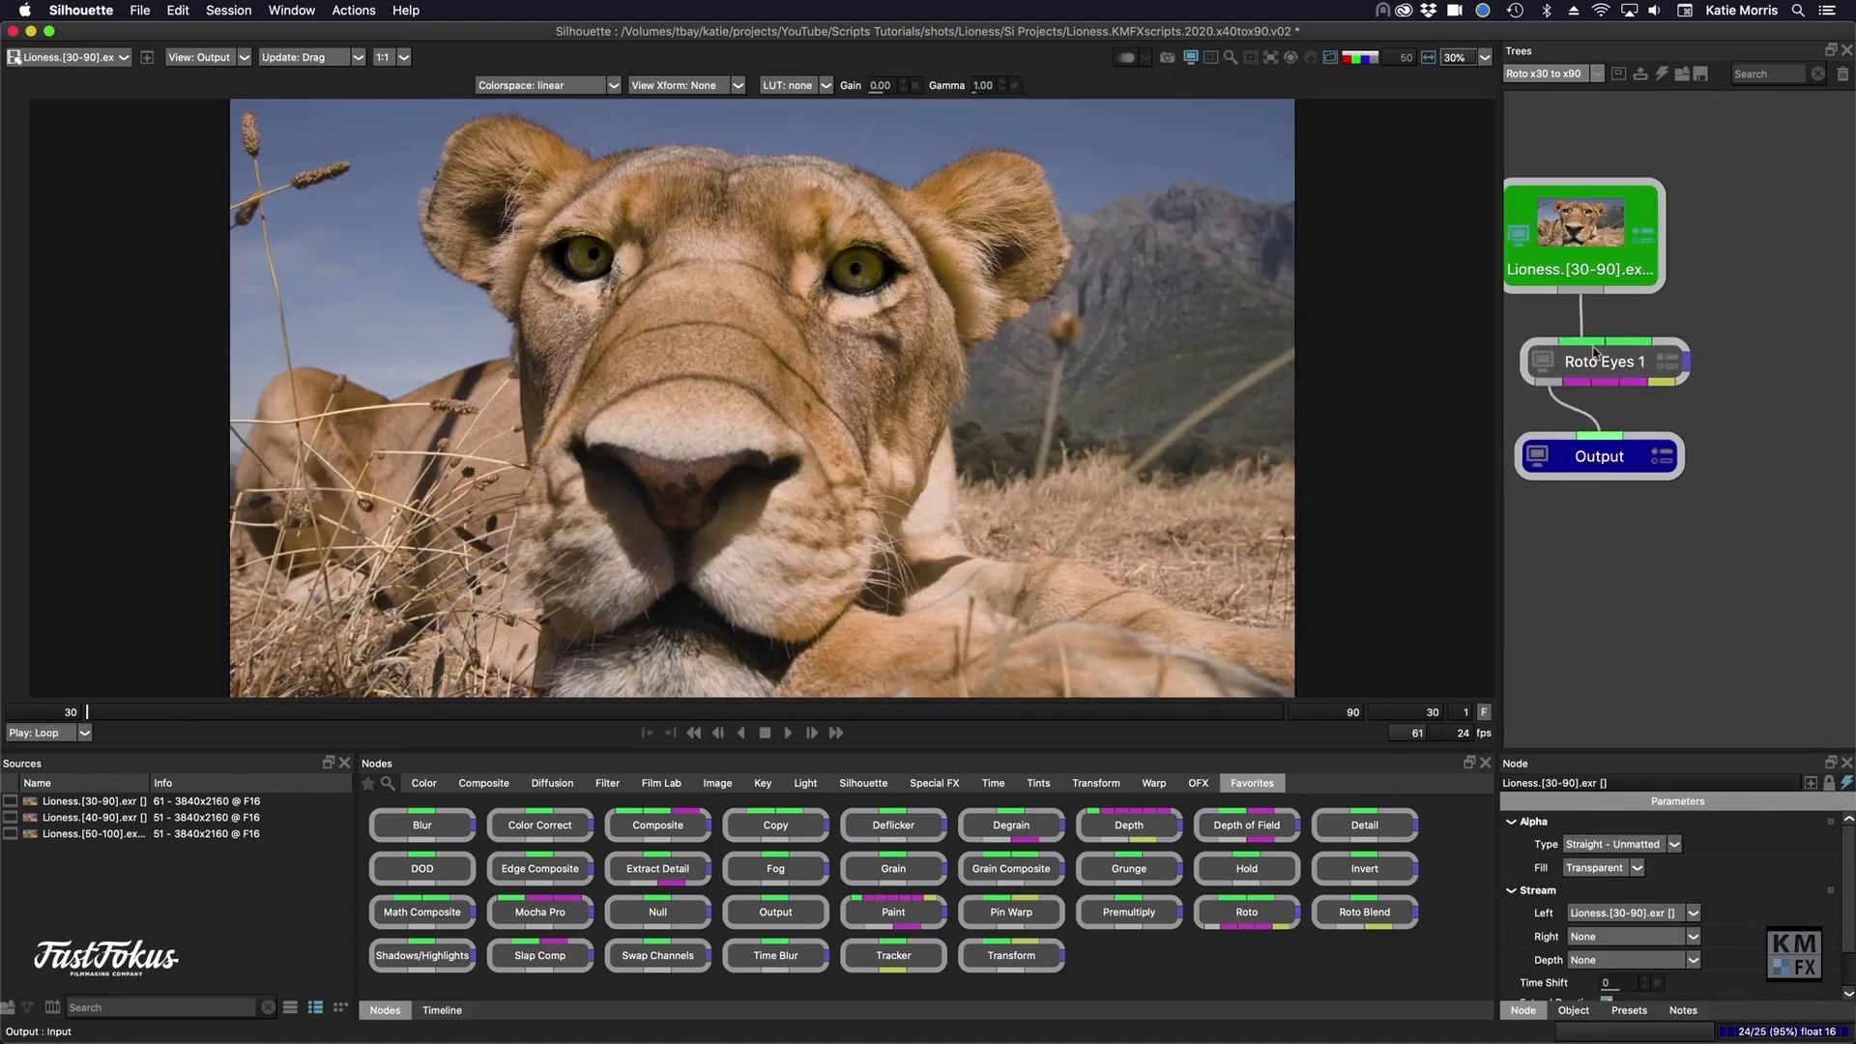
# - View the pasted Roto Eyes 1 node in the timeline and scrub through frames to compare its eye shapes with the footage
pyautogui.doubleClick(1595, 358)
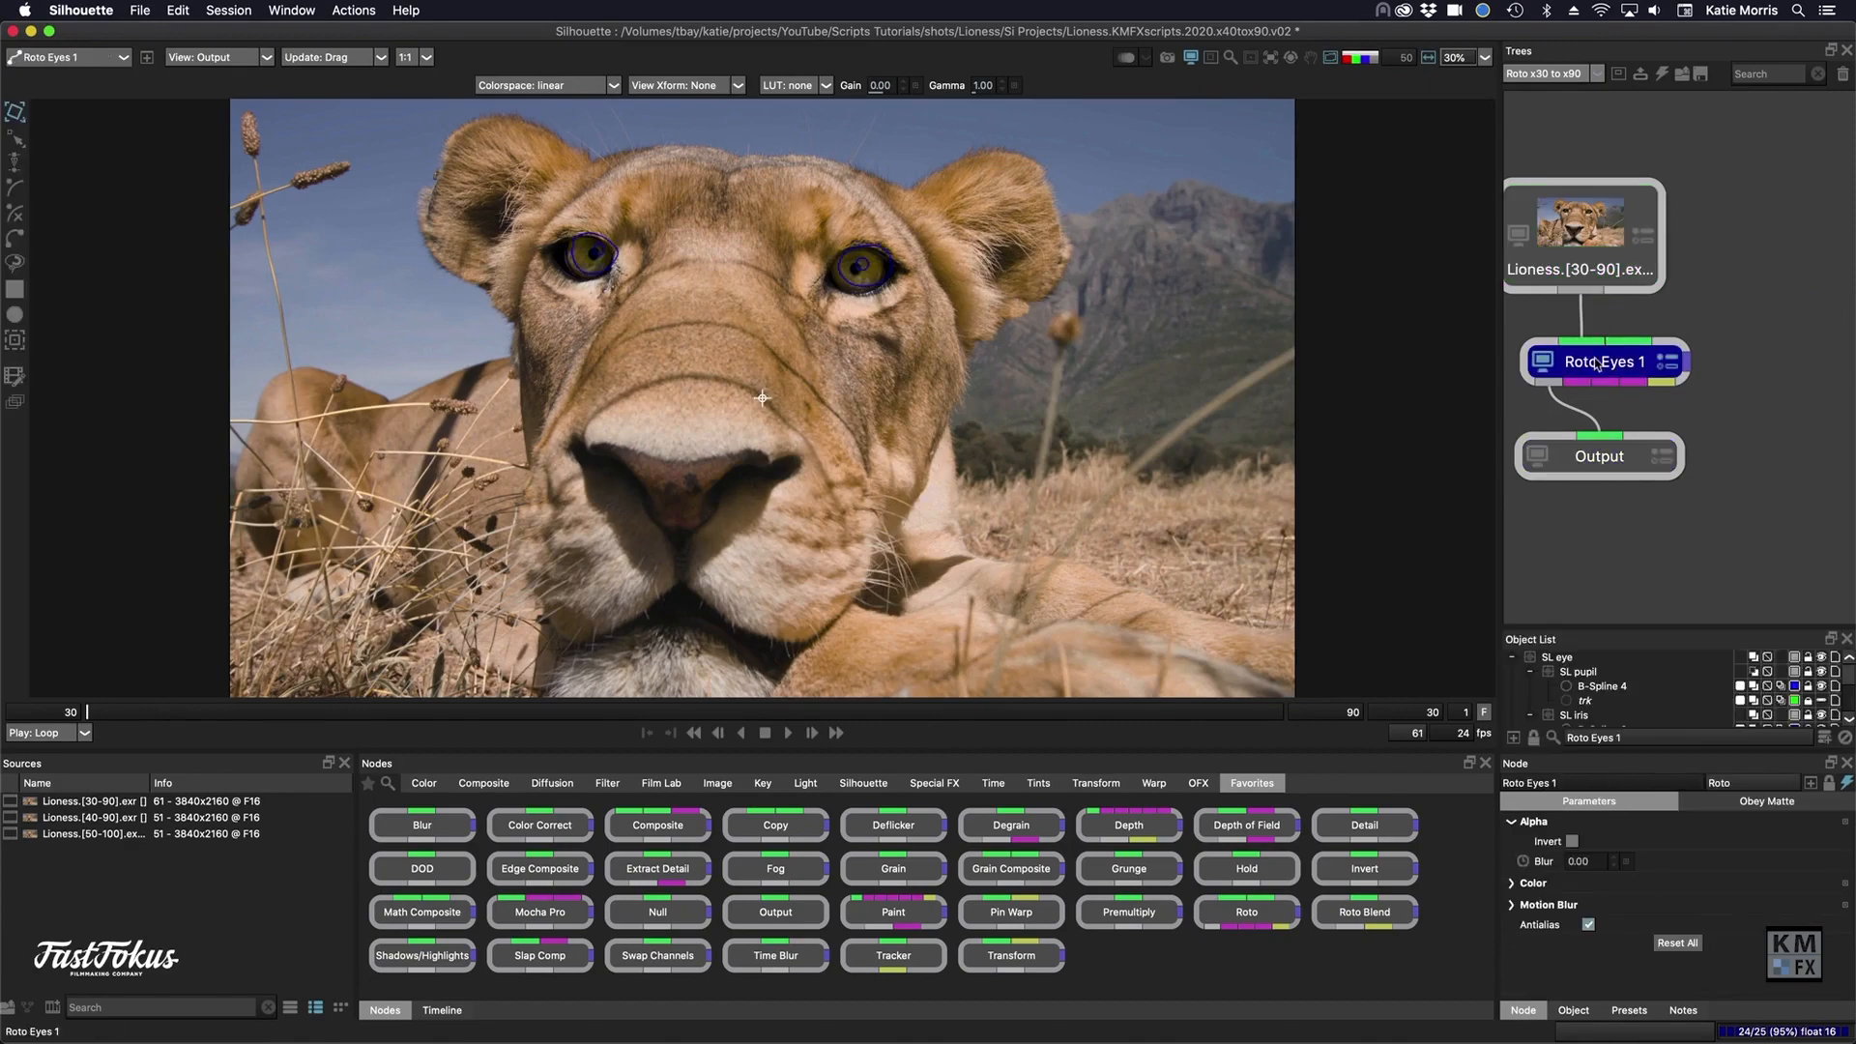
pyautogui.click(442, 1010)
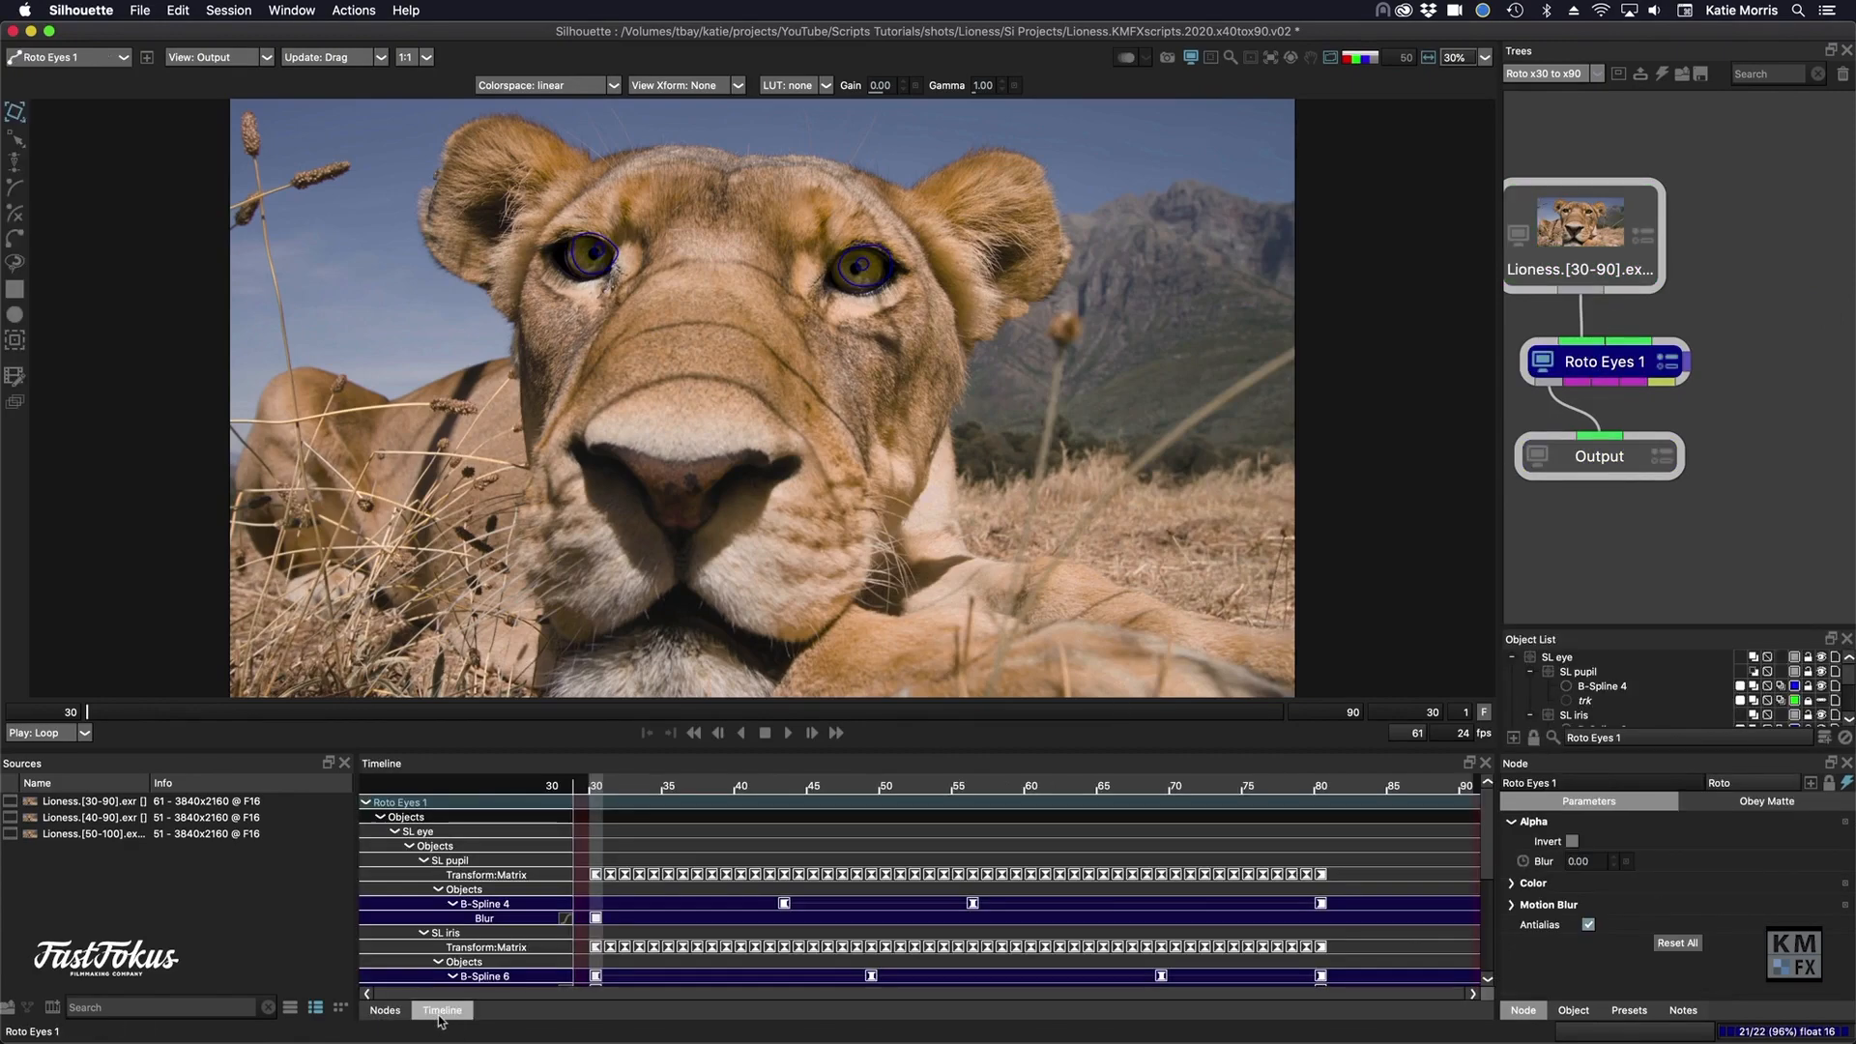
pyautogui.moveTo(648, 785)
pyautogui.mouseDown()
pyautogui.moveTo(942, 778)
pyautogui.moveTo(693, 787)
pyautogui.mouseUp()
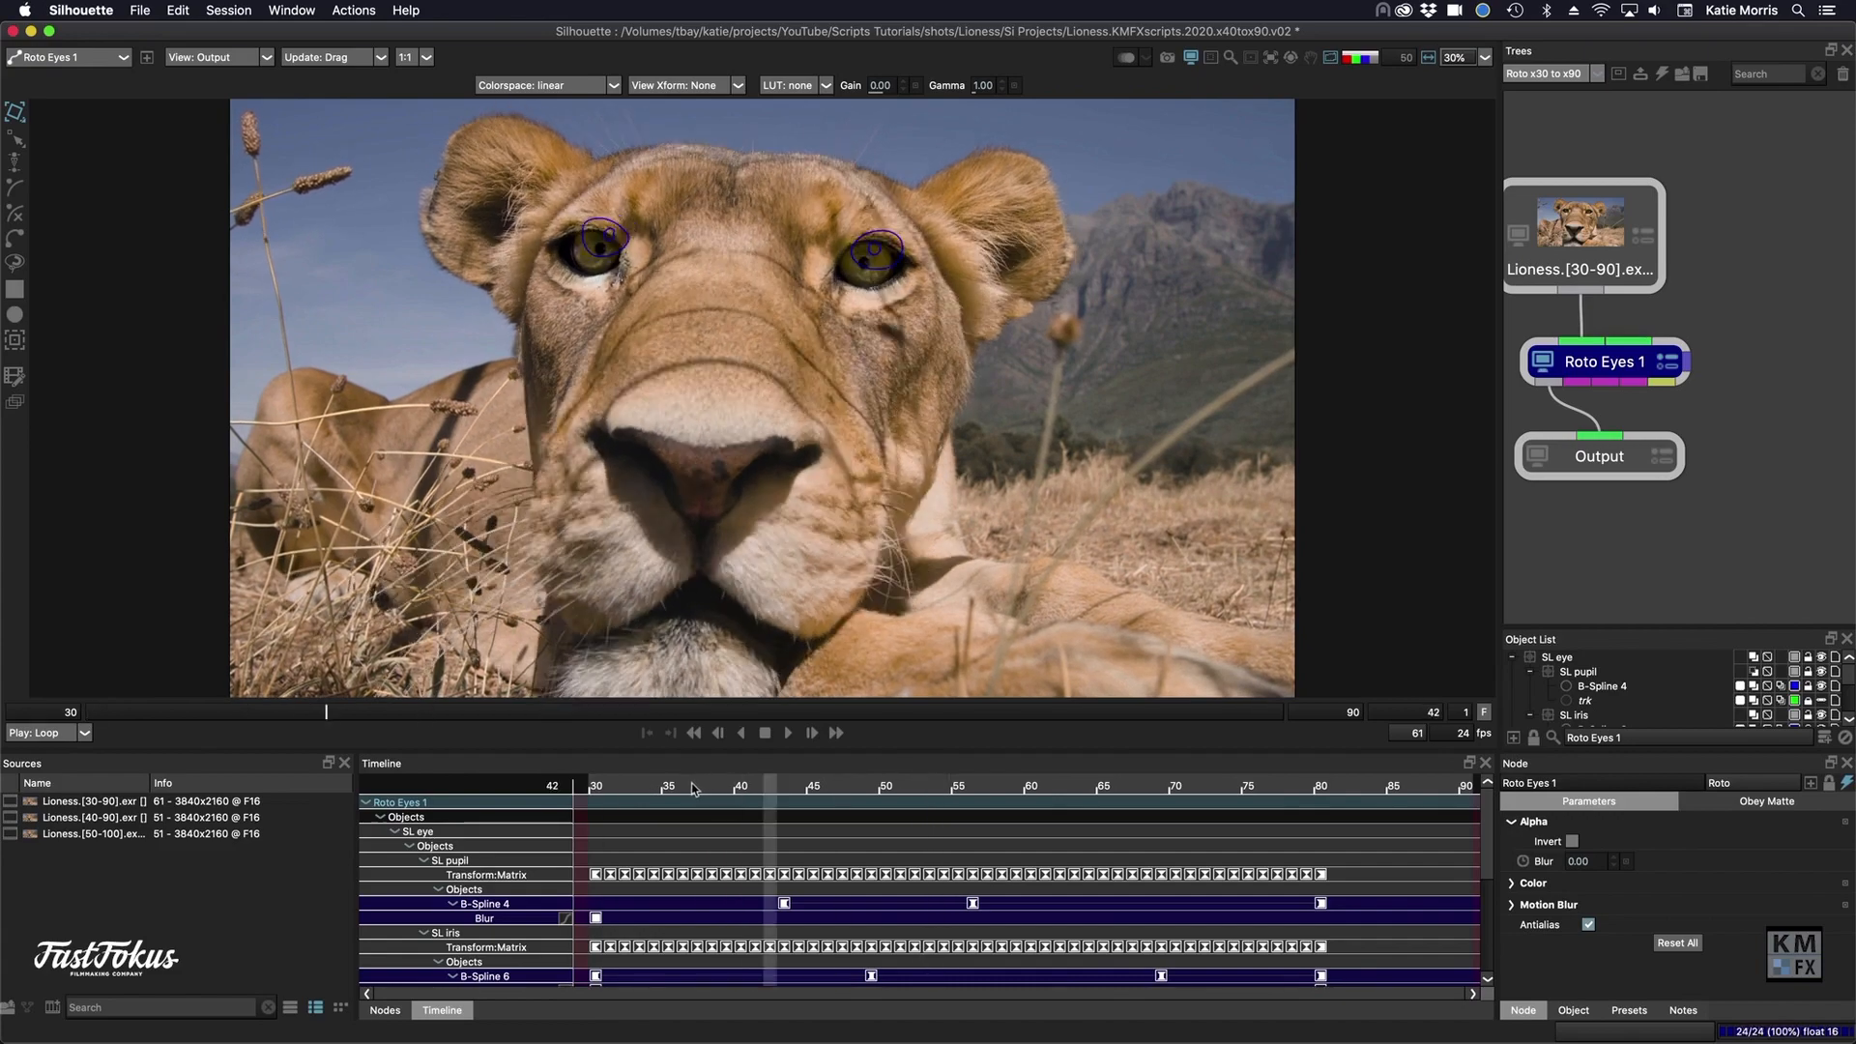
pyautogui.click(1586, 232)
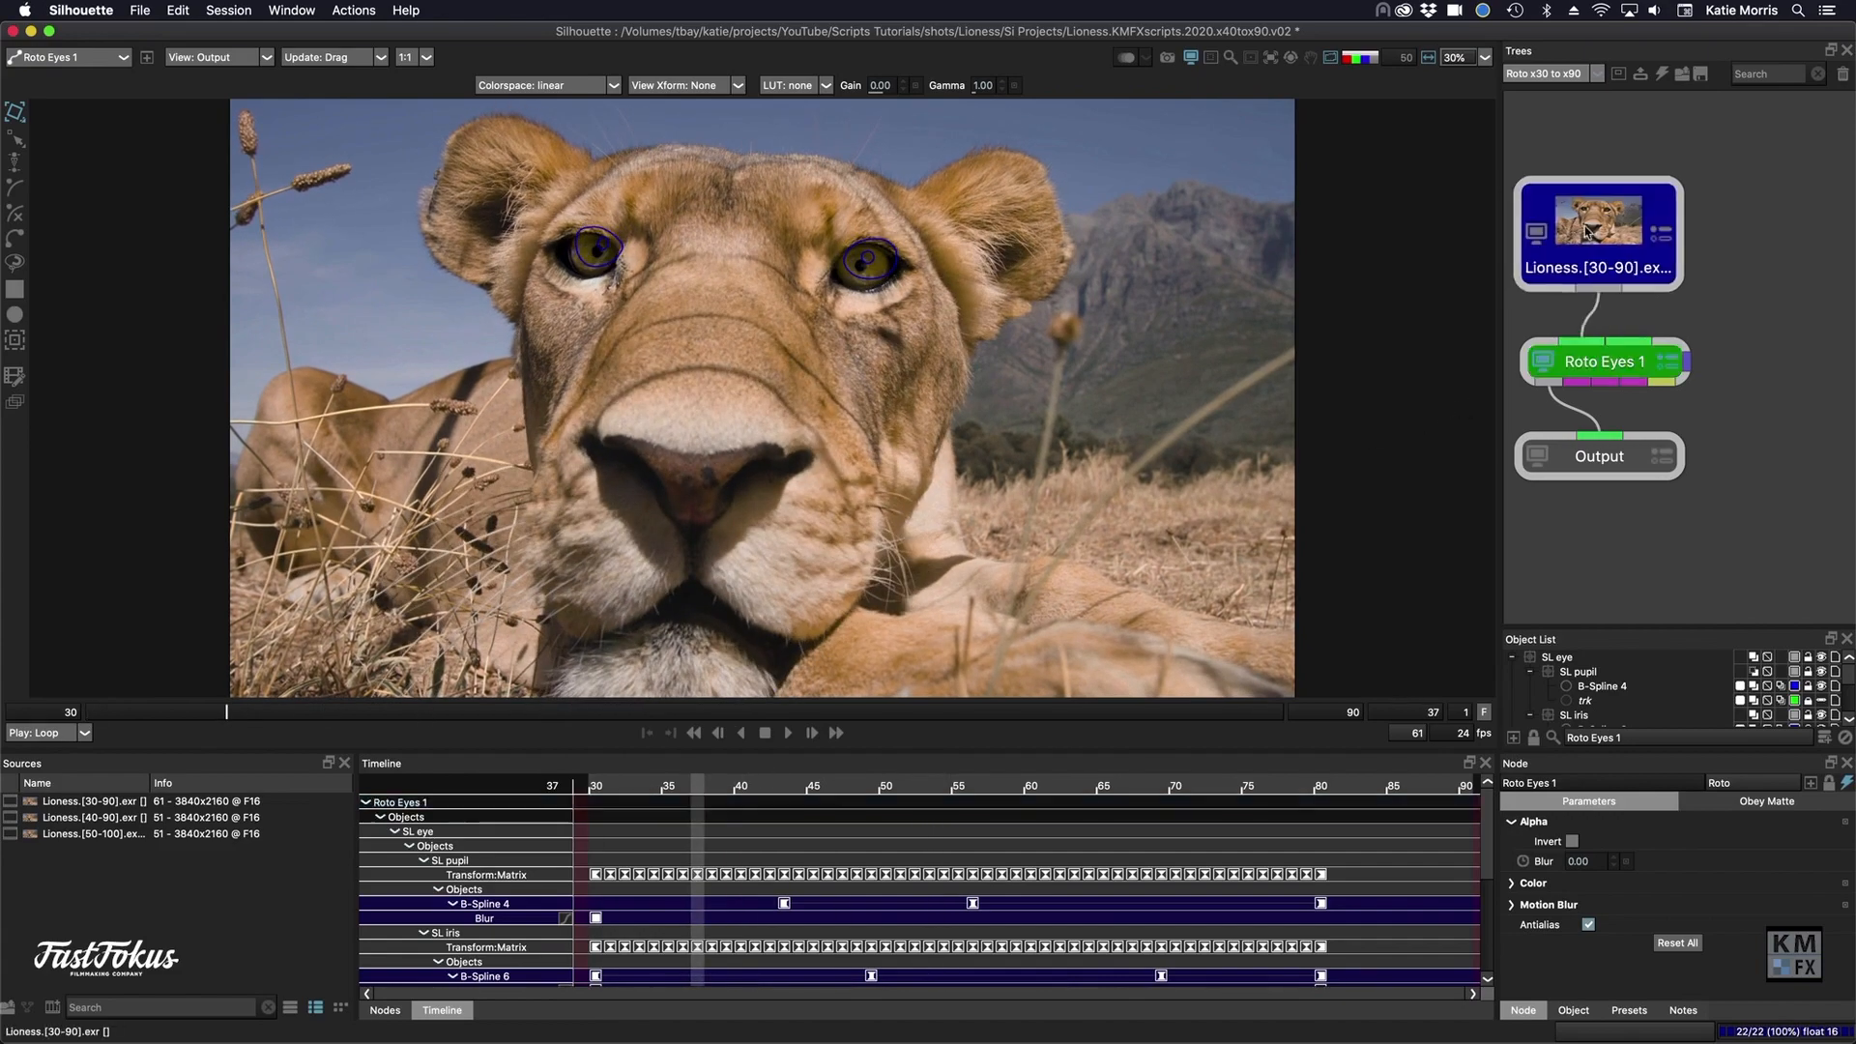
# - Offset the Roto Eyes 1 node's keyframes by 10 frames with direction Tail, and check the eye shapes around frame 40
pyautogui.click(1594, 365)
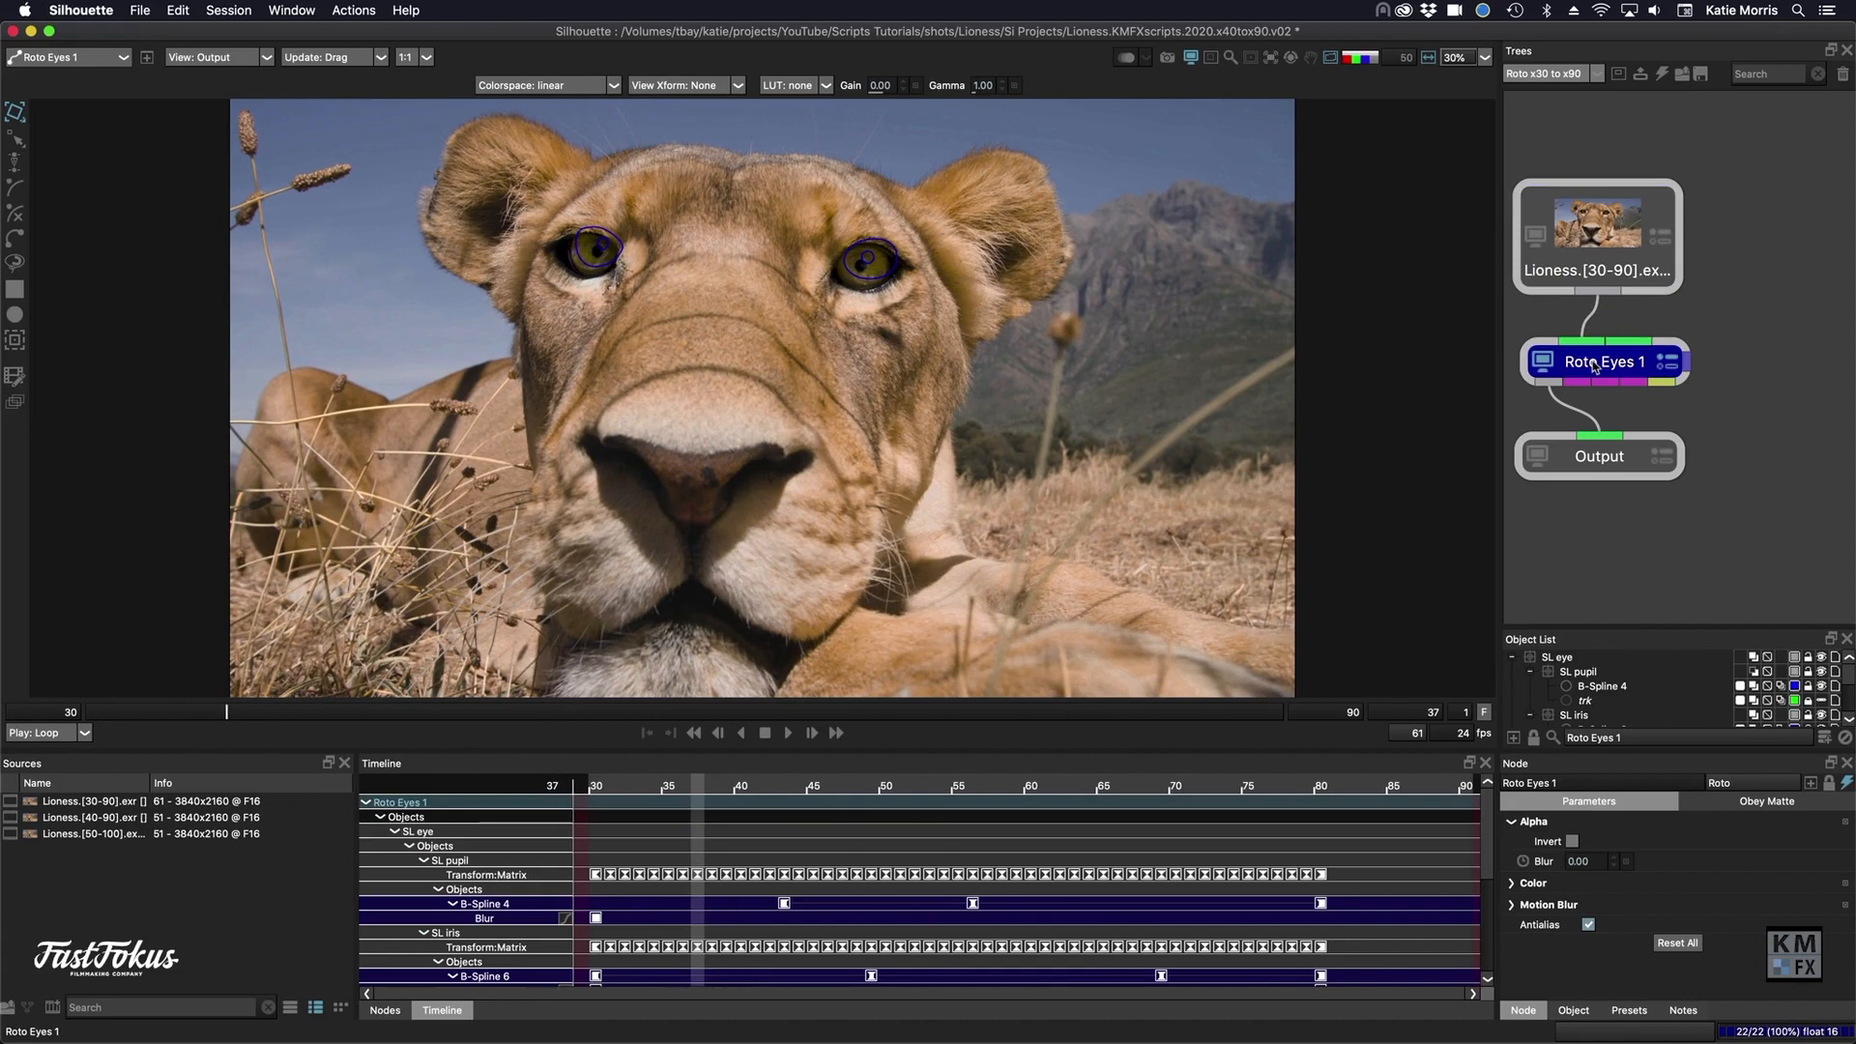
pyautogui.hotkey('shift', 'o')
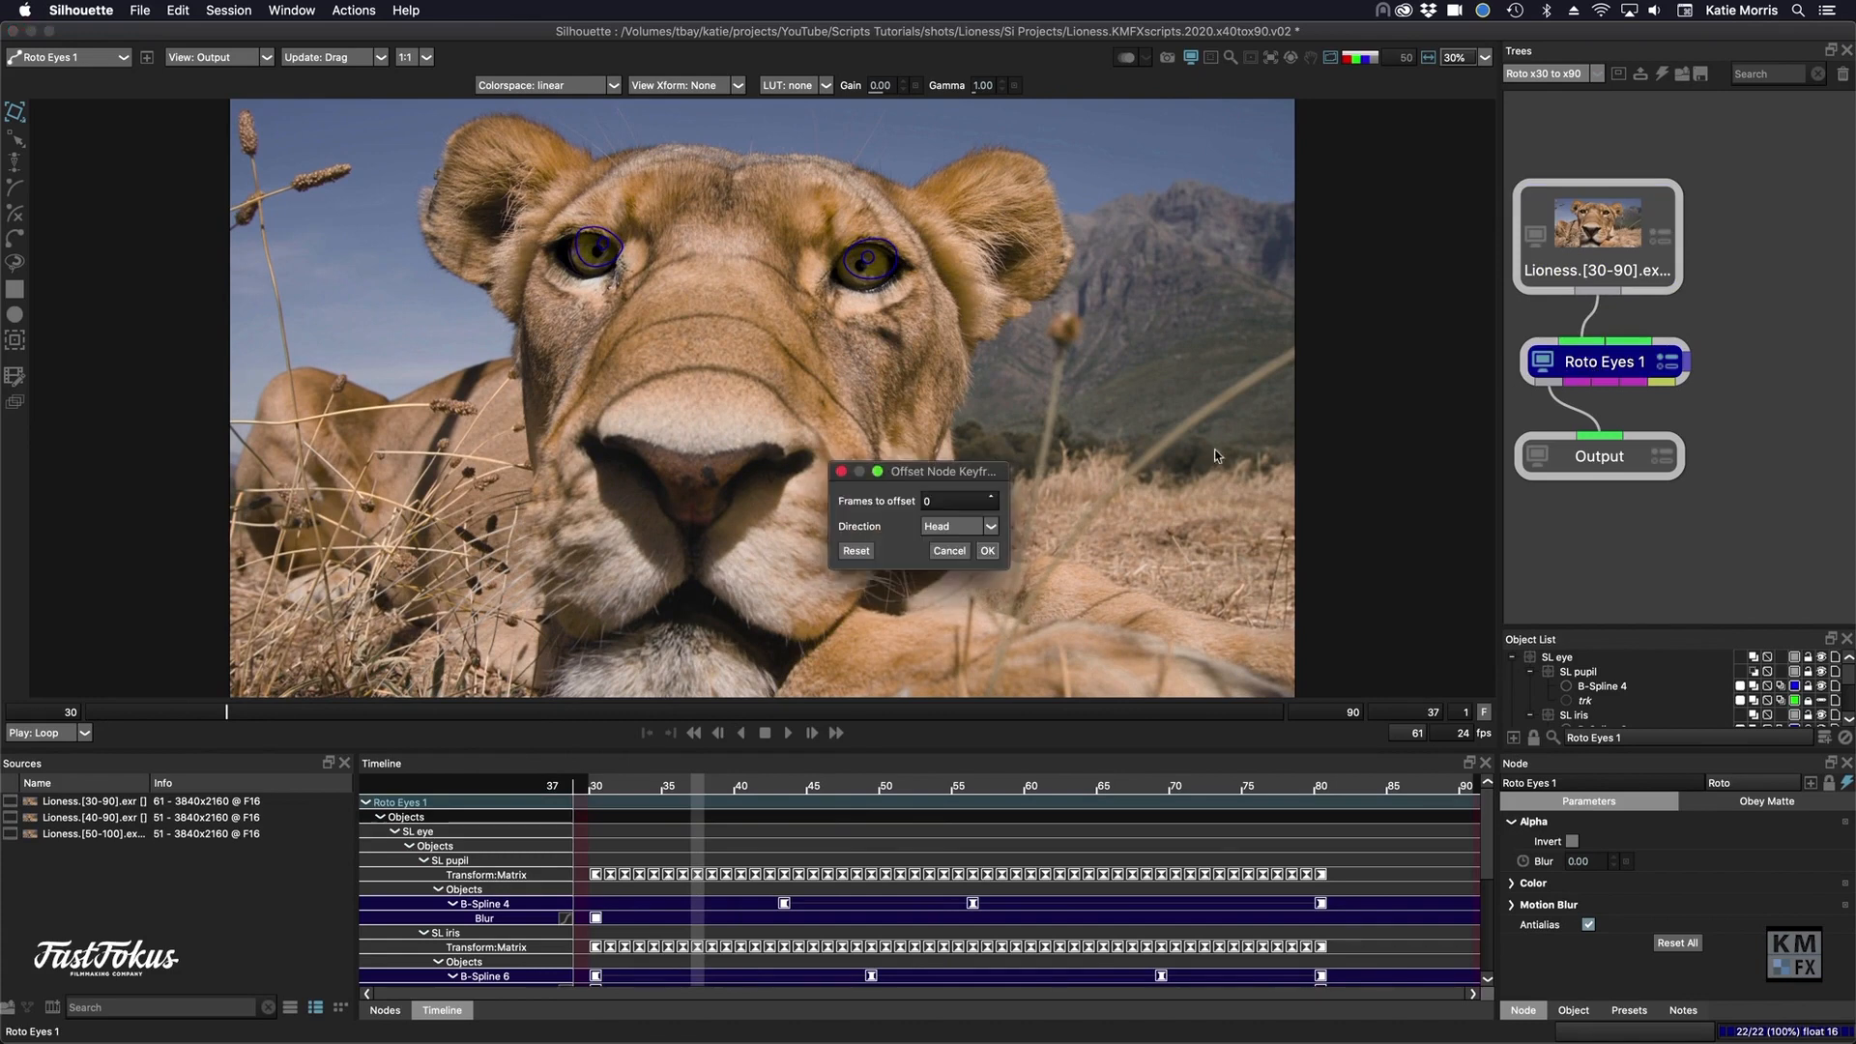
pyautogui.doubleClick(937, 501)
pyautogui.write('1')
pyautogui.click(977, 531)
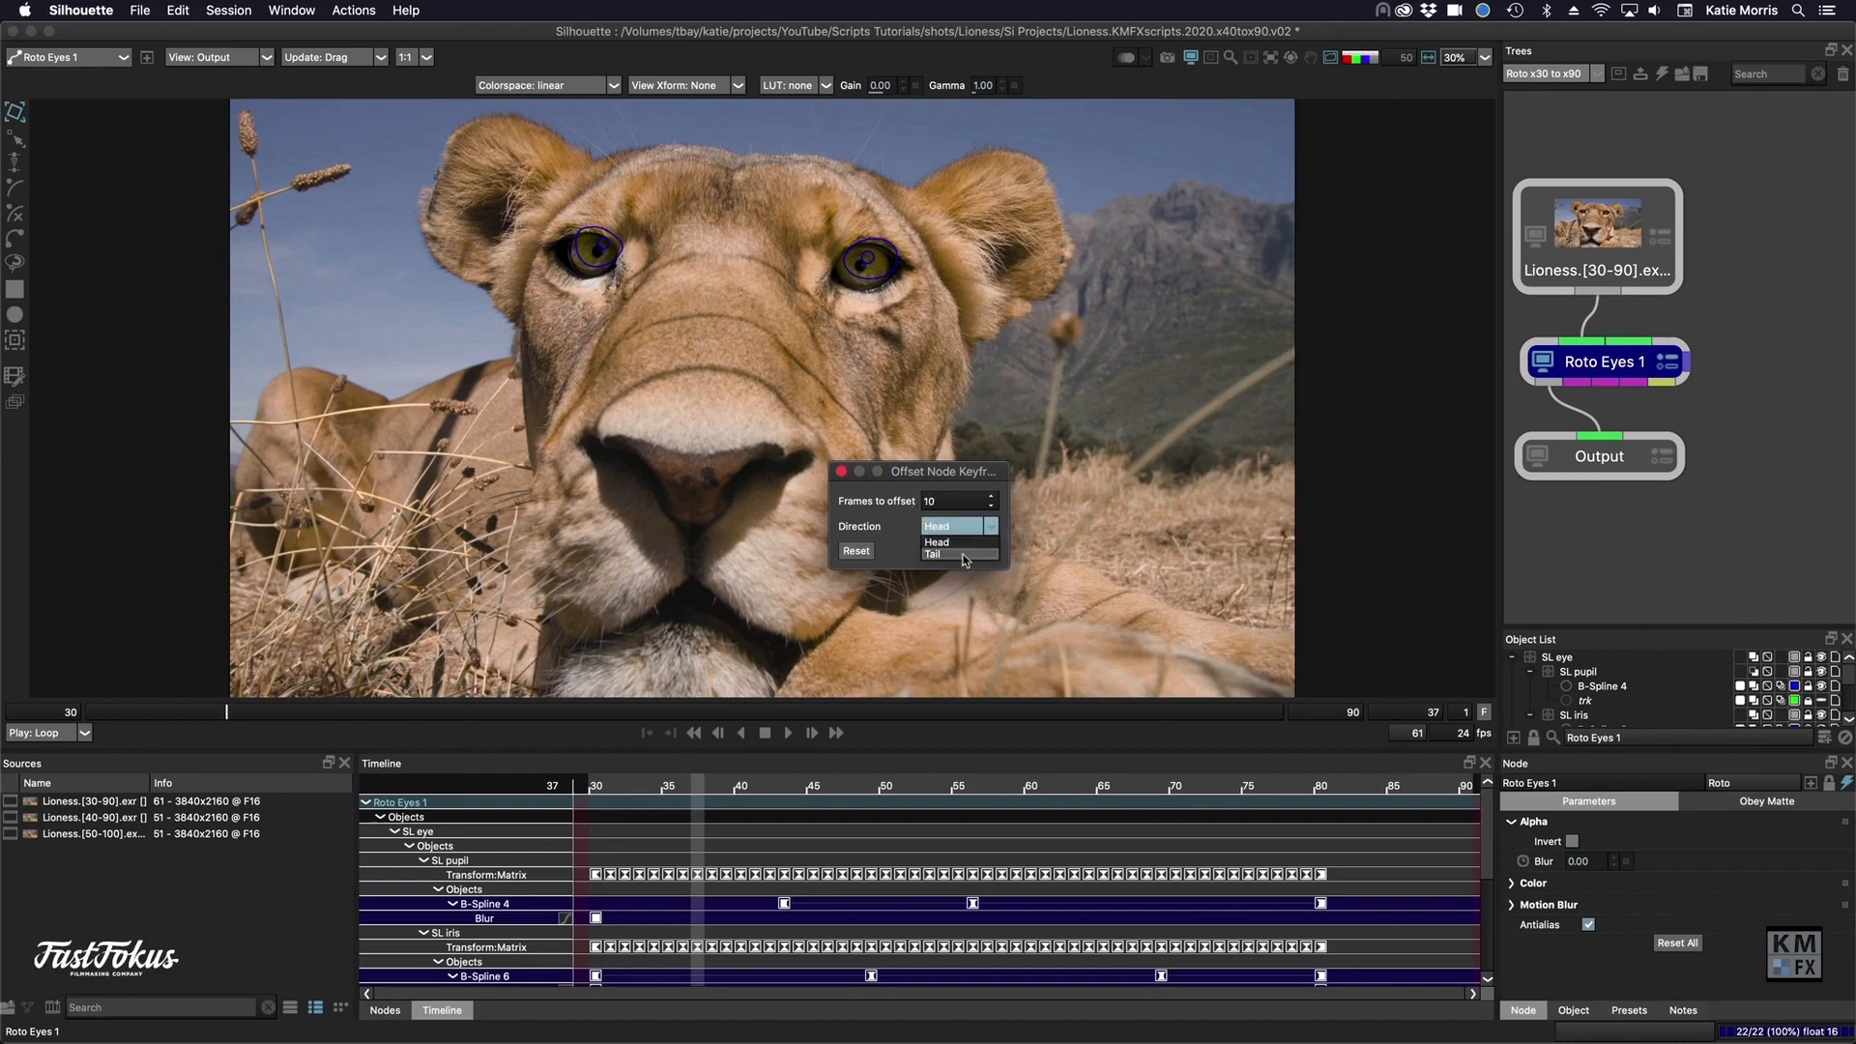
pyautogui.click(964, 555)
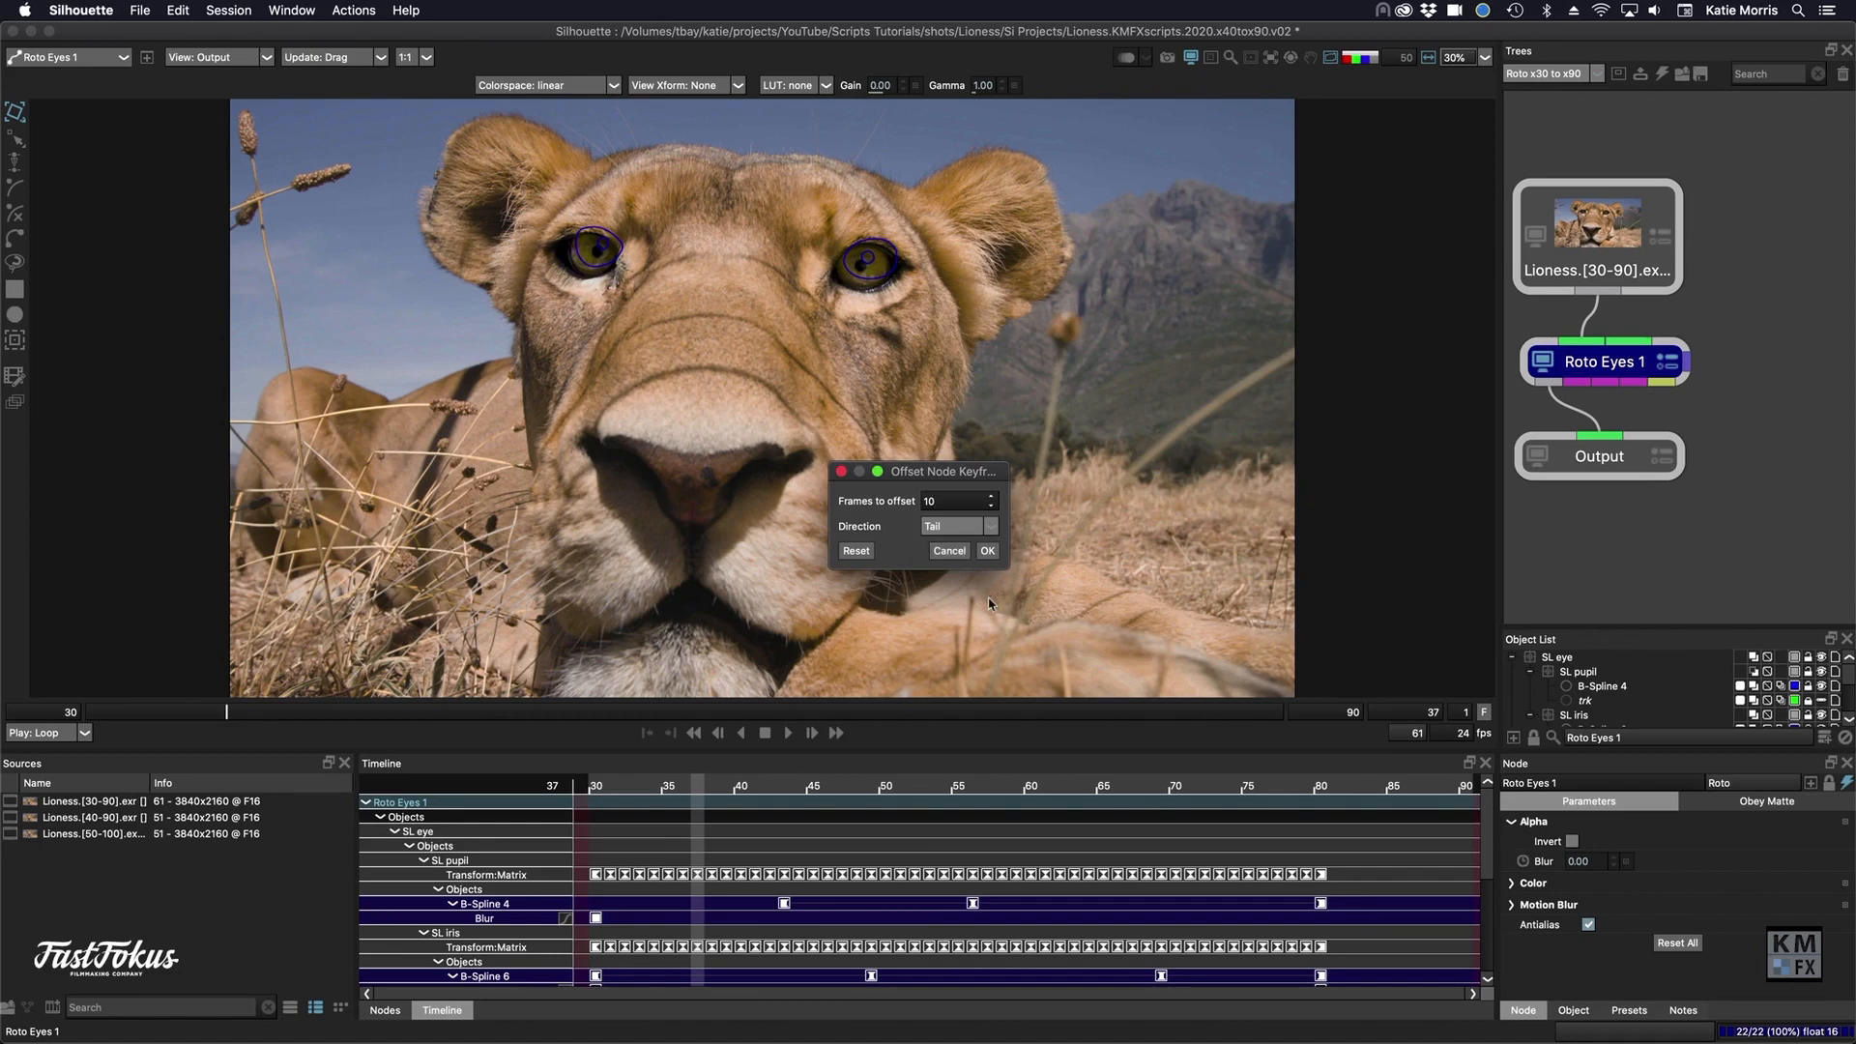
pyautogui.click(987, 550)
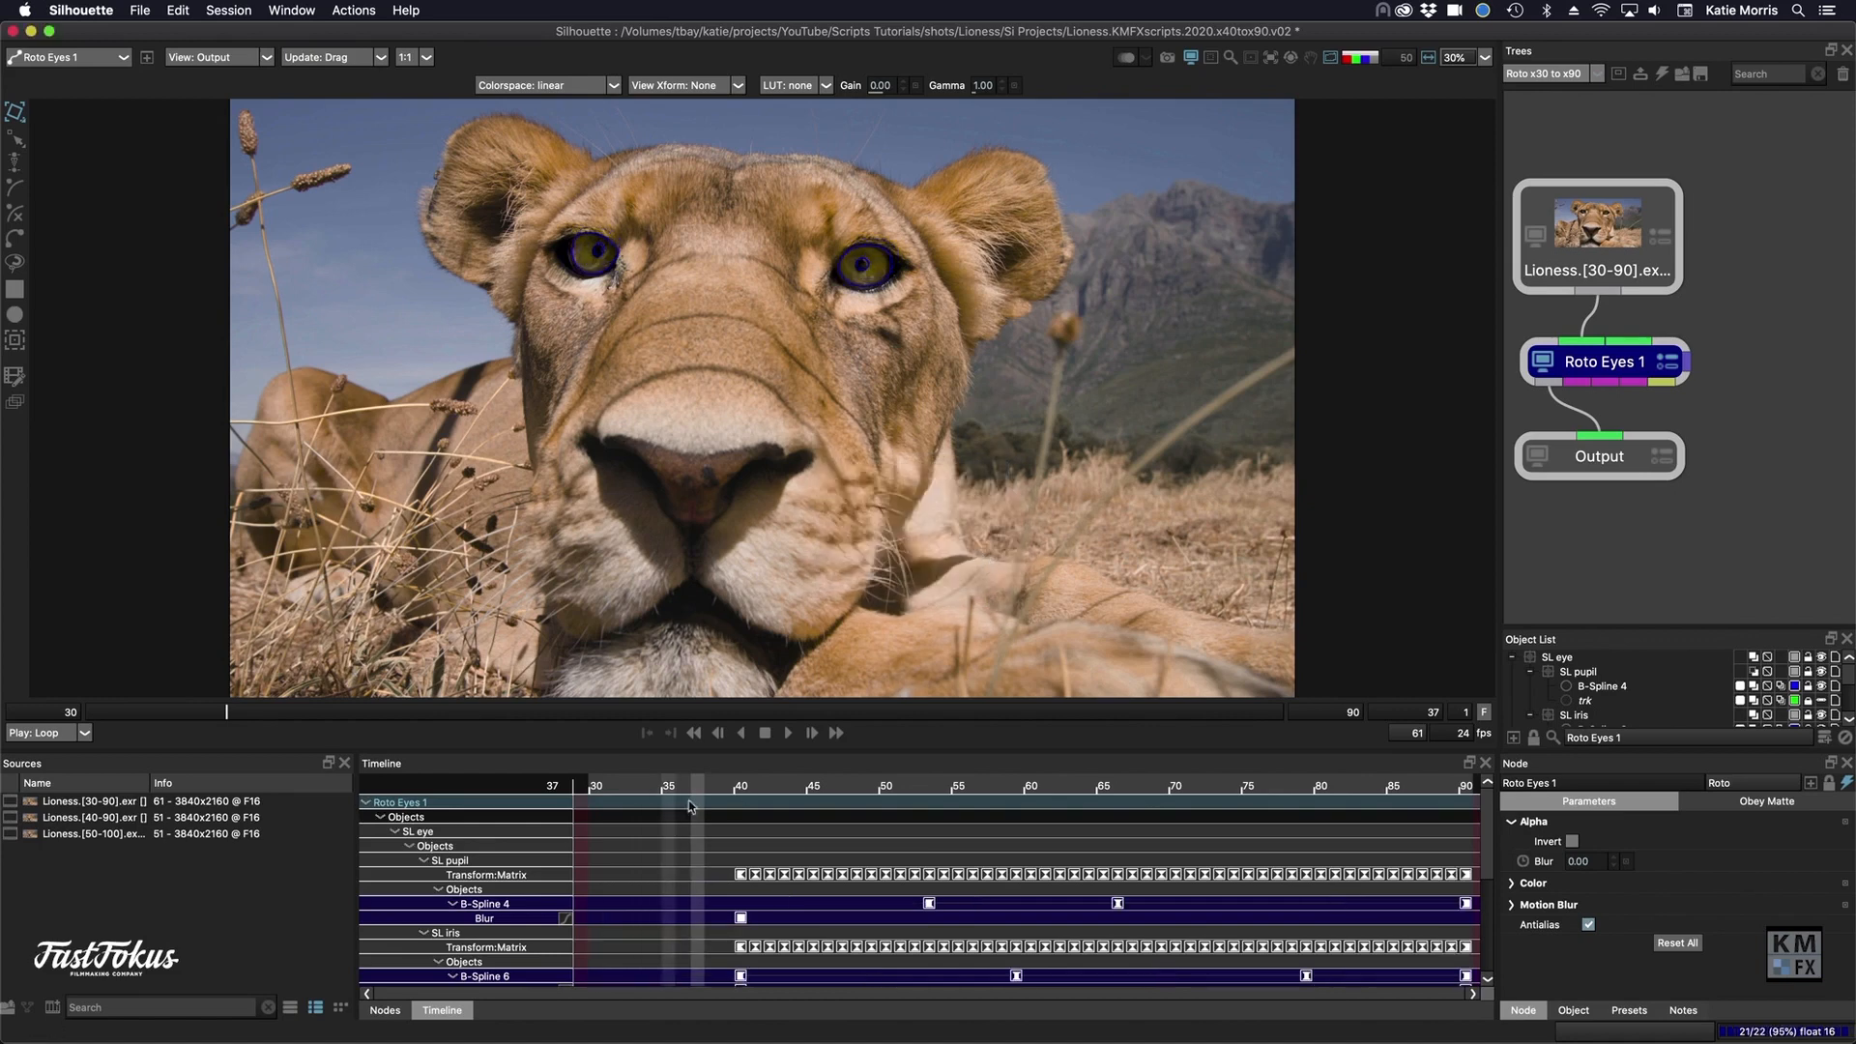
pyautogui.click(740, 775)
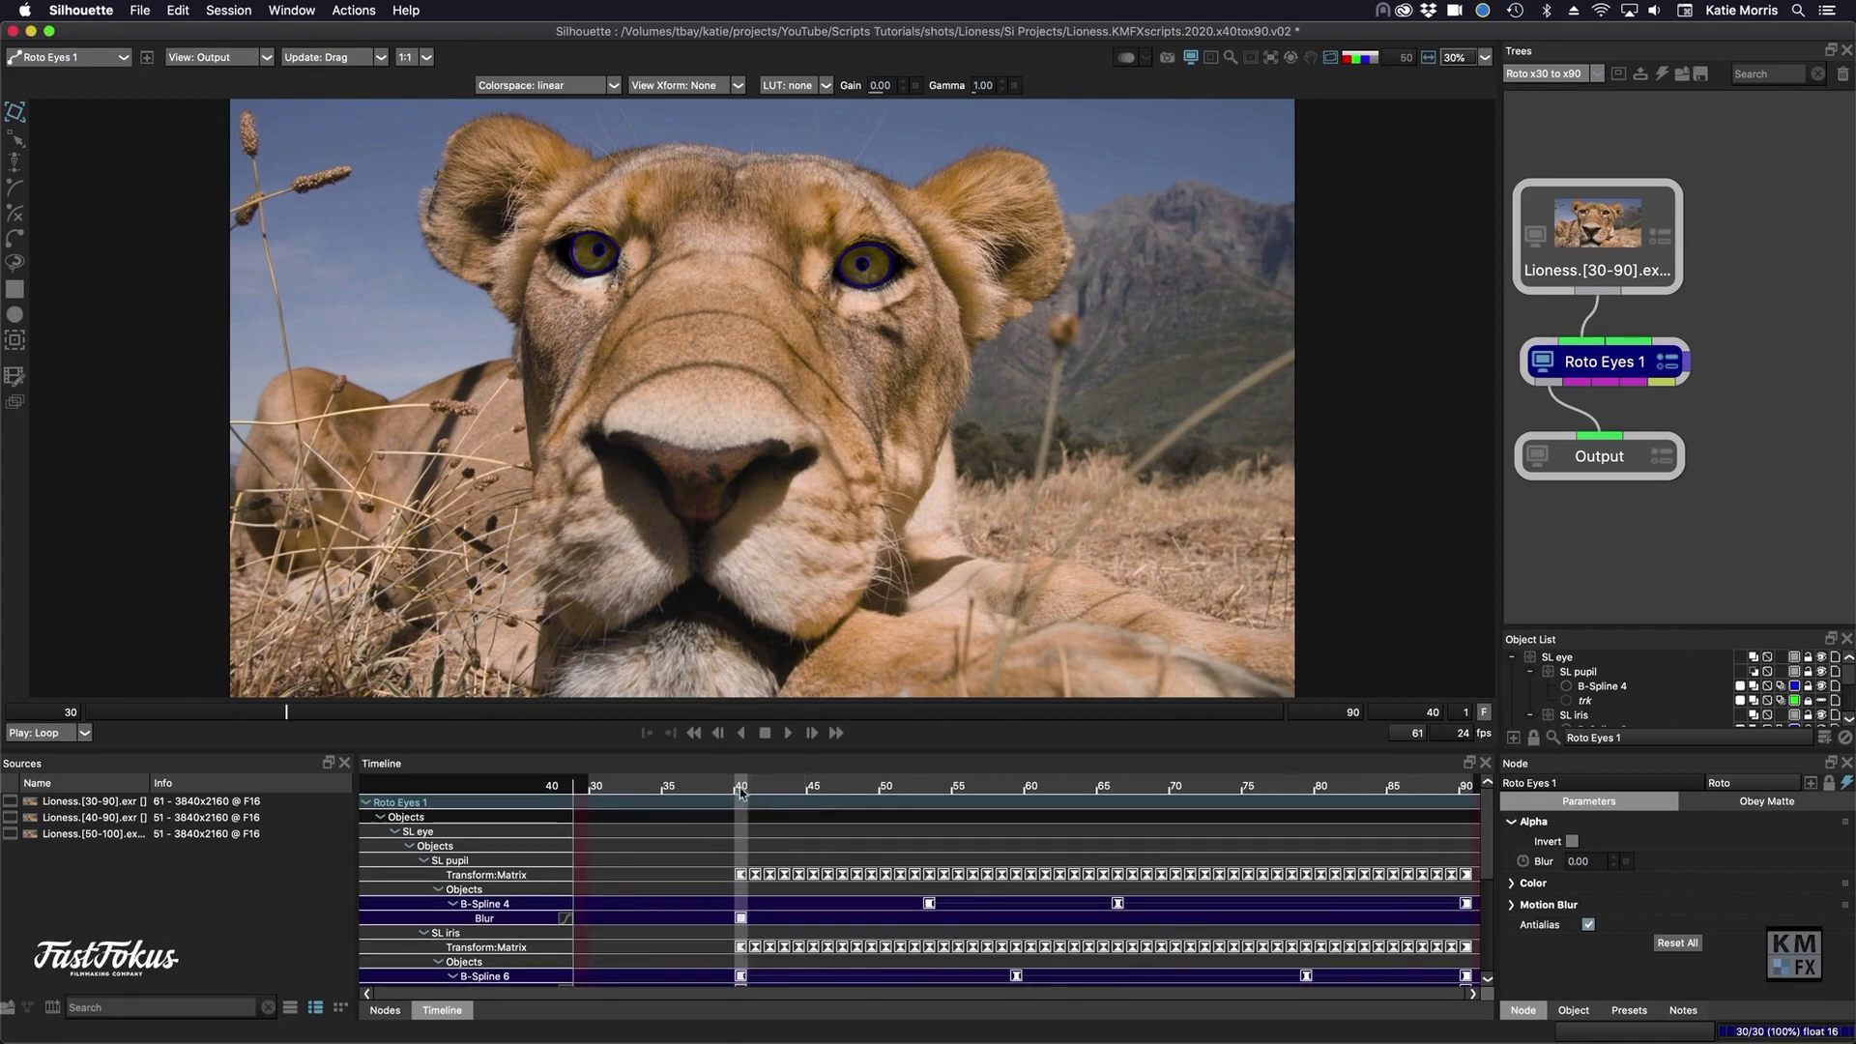
pyautogui.moveTo(740, 788); pyautogui.dragTo(696, 808)
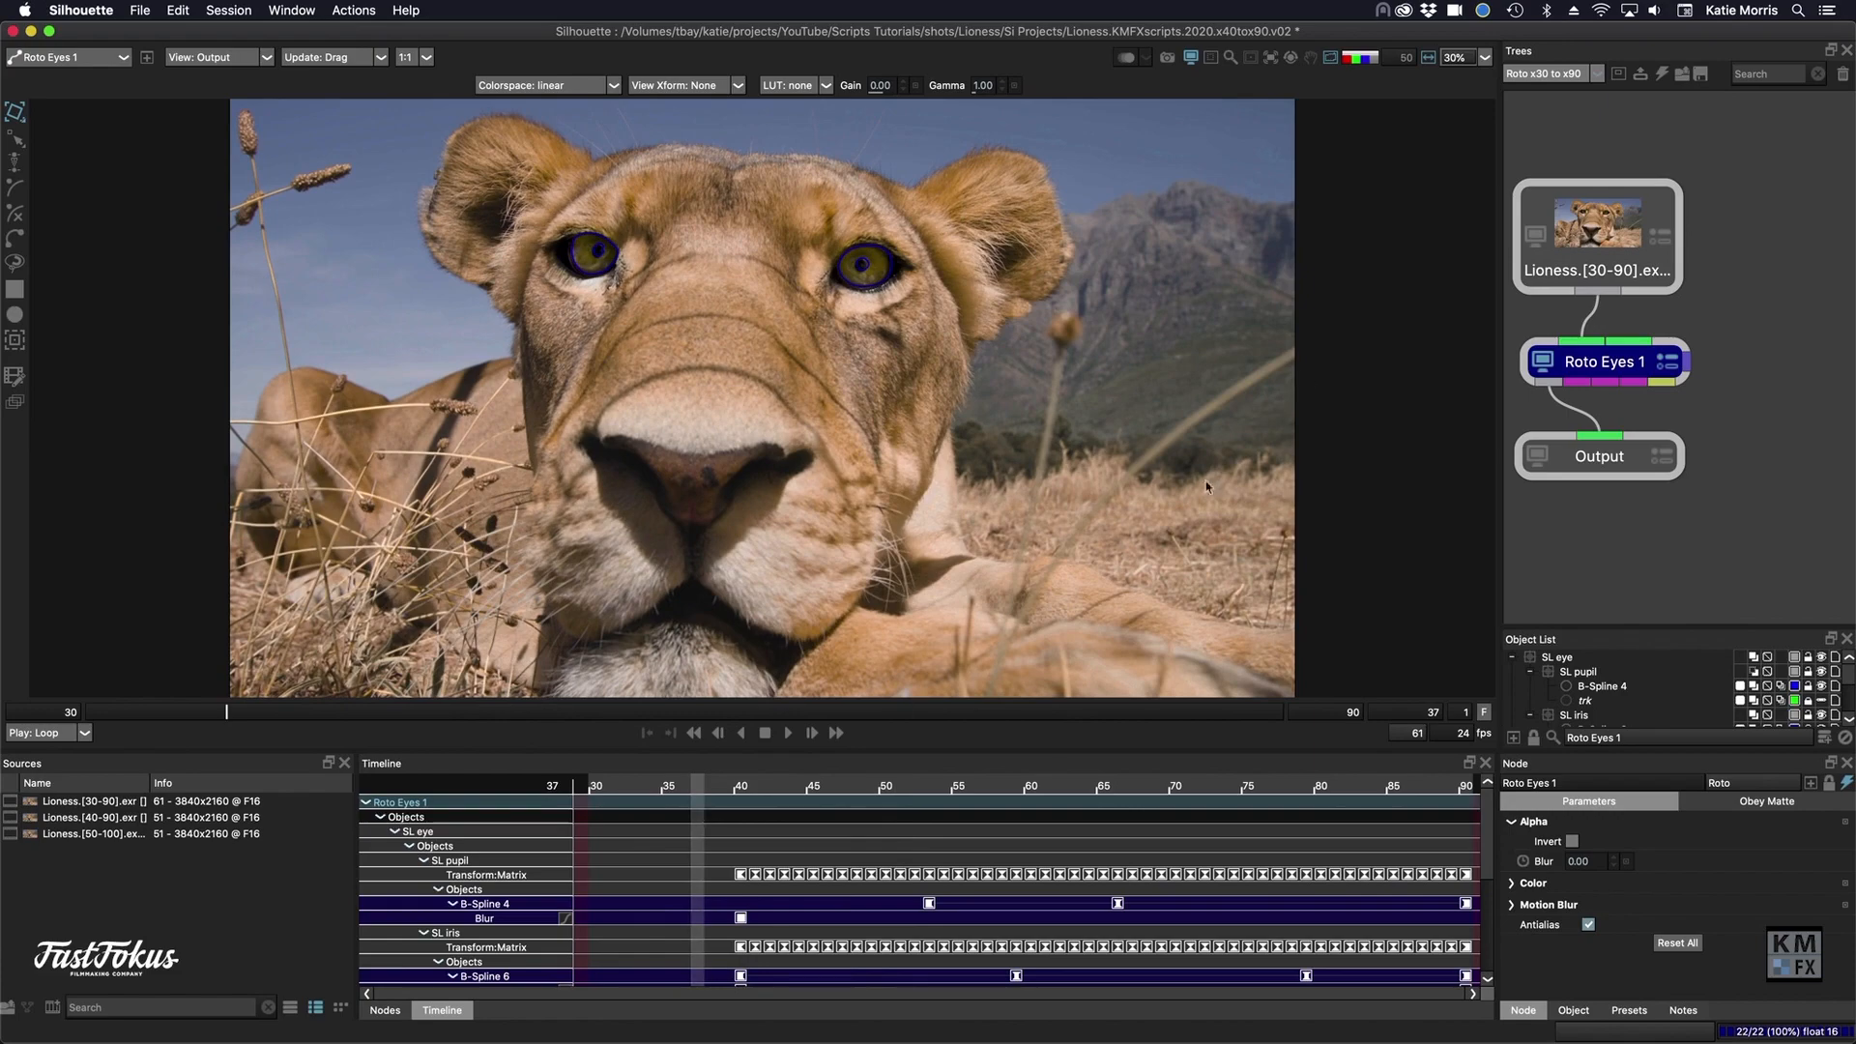
# - Switch to the Roto x40 to x90 session and examine the stream and duration settings of the Lioness.[40-90] source node
pyautogui.click(1537, 77)
pyautogui.click(1540, 114)
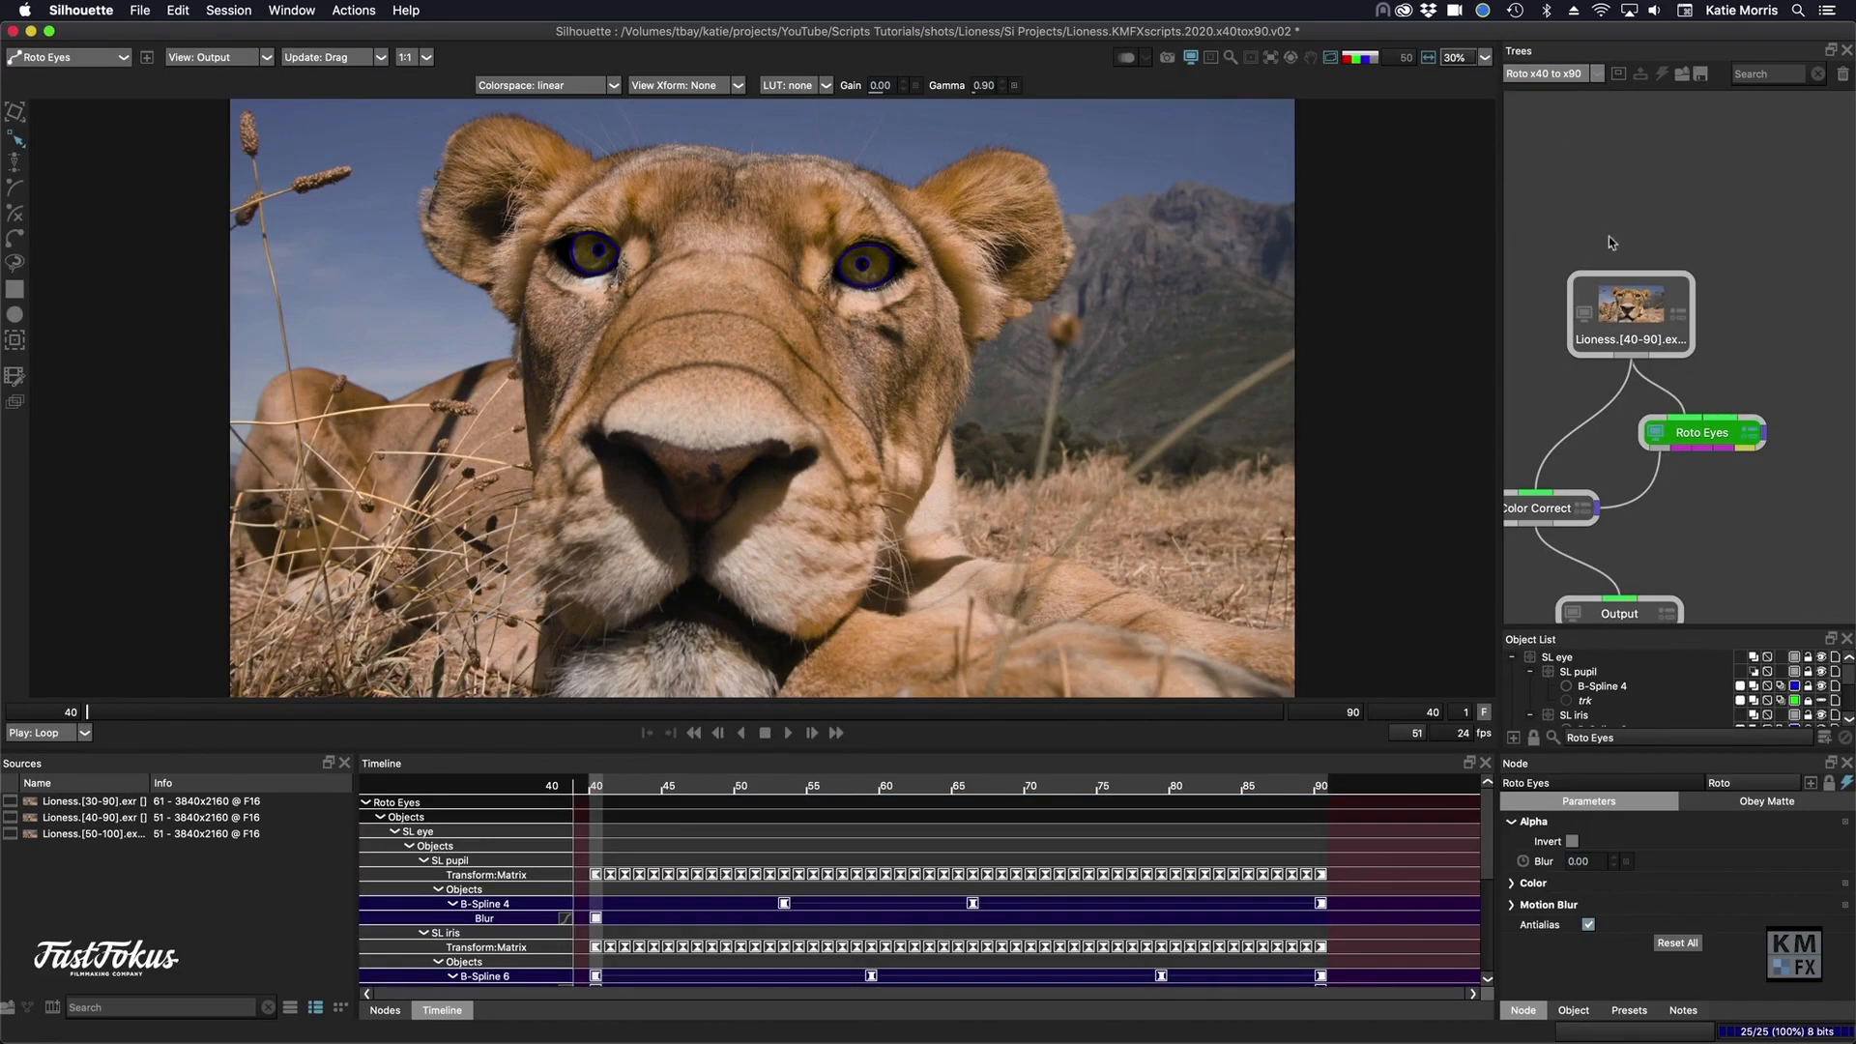
pyautogui.click(1612, 294)
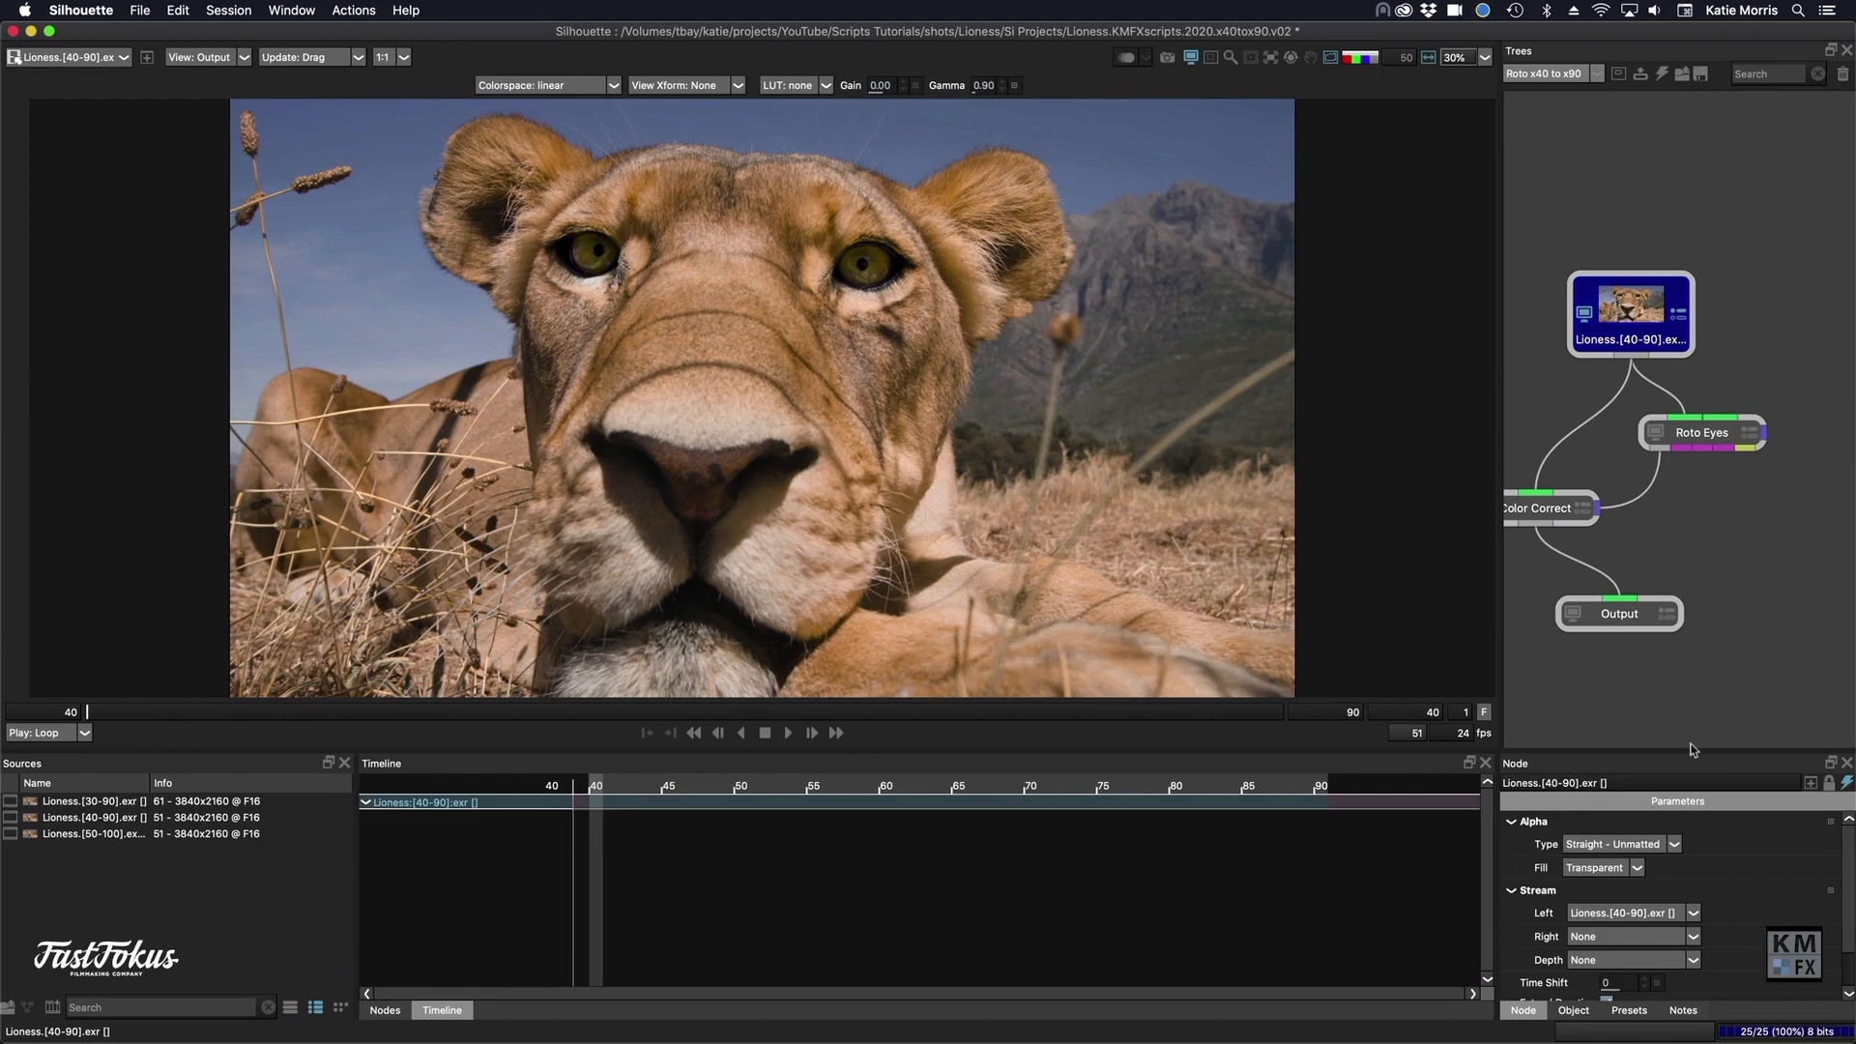
pyautogui.moveTo(1692, 750); pyautogui.dragTo(1691, 631)
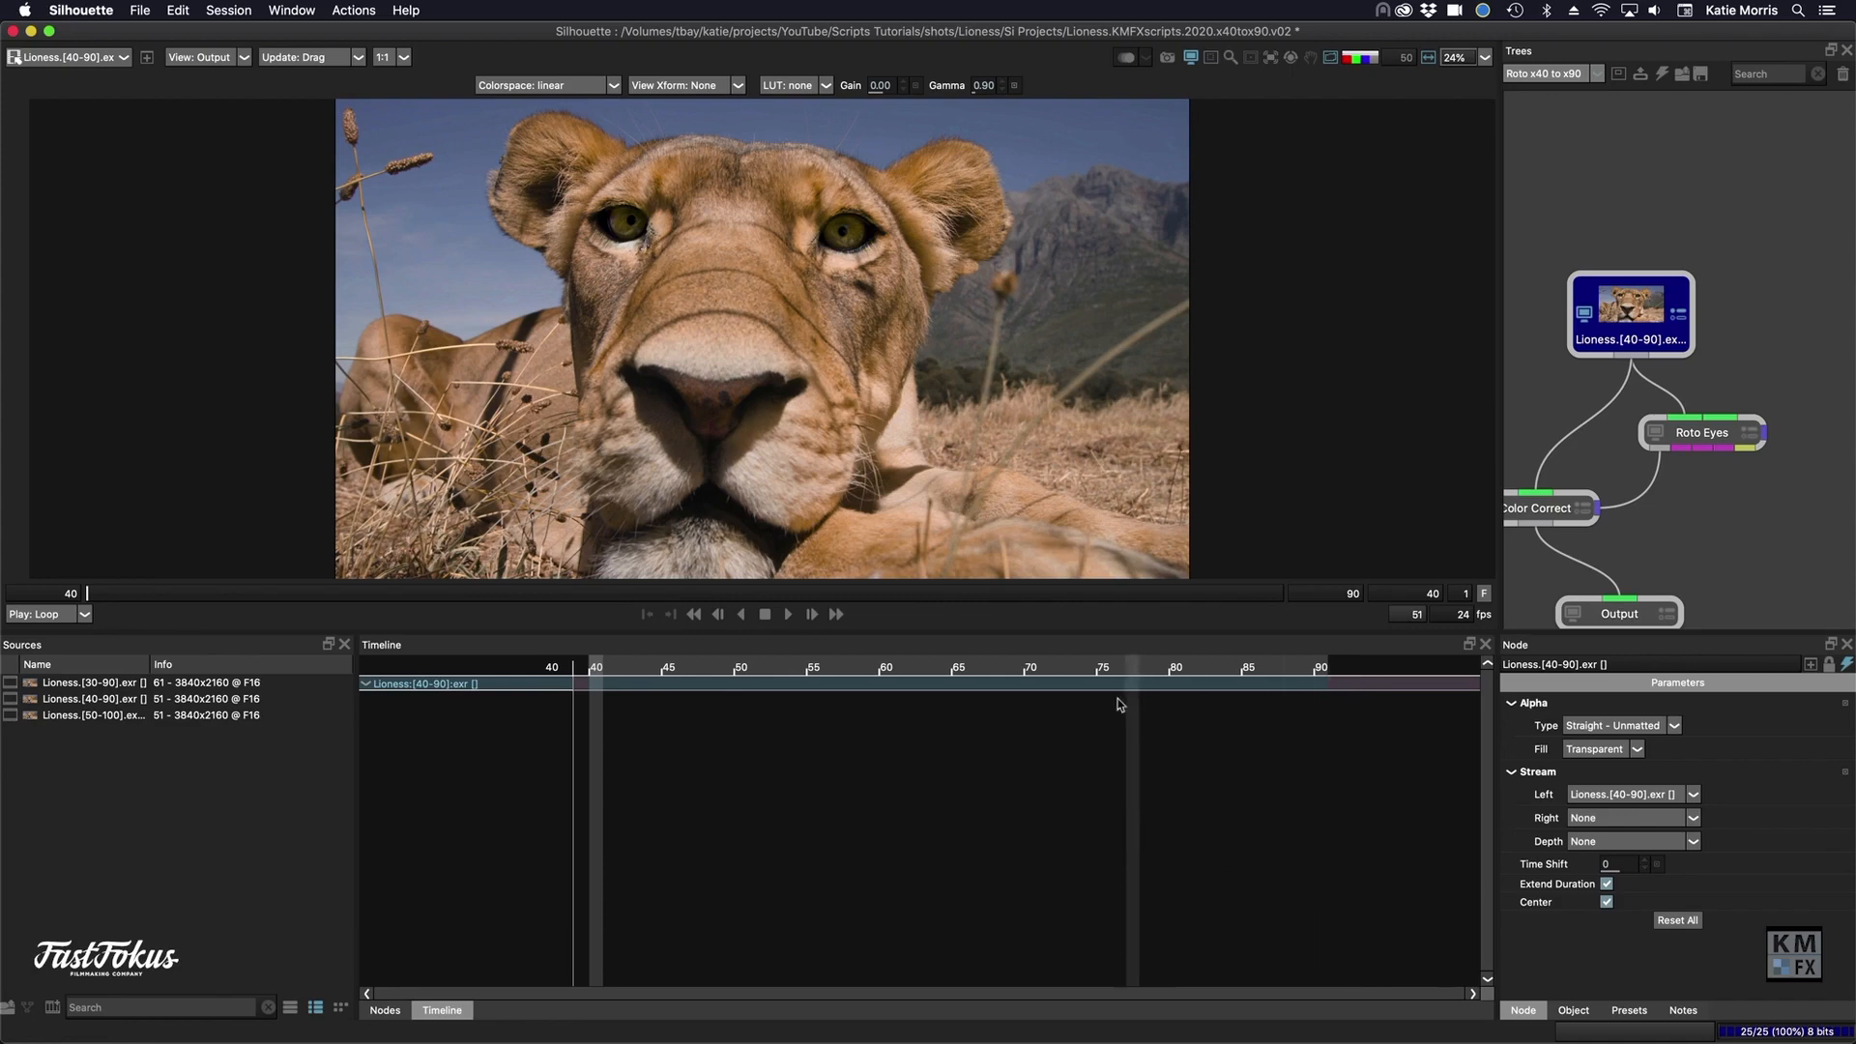
pyautogui.moveTo(1125, 633); pyautogui.dragTo(1125, 789)
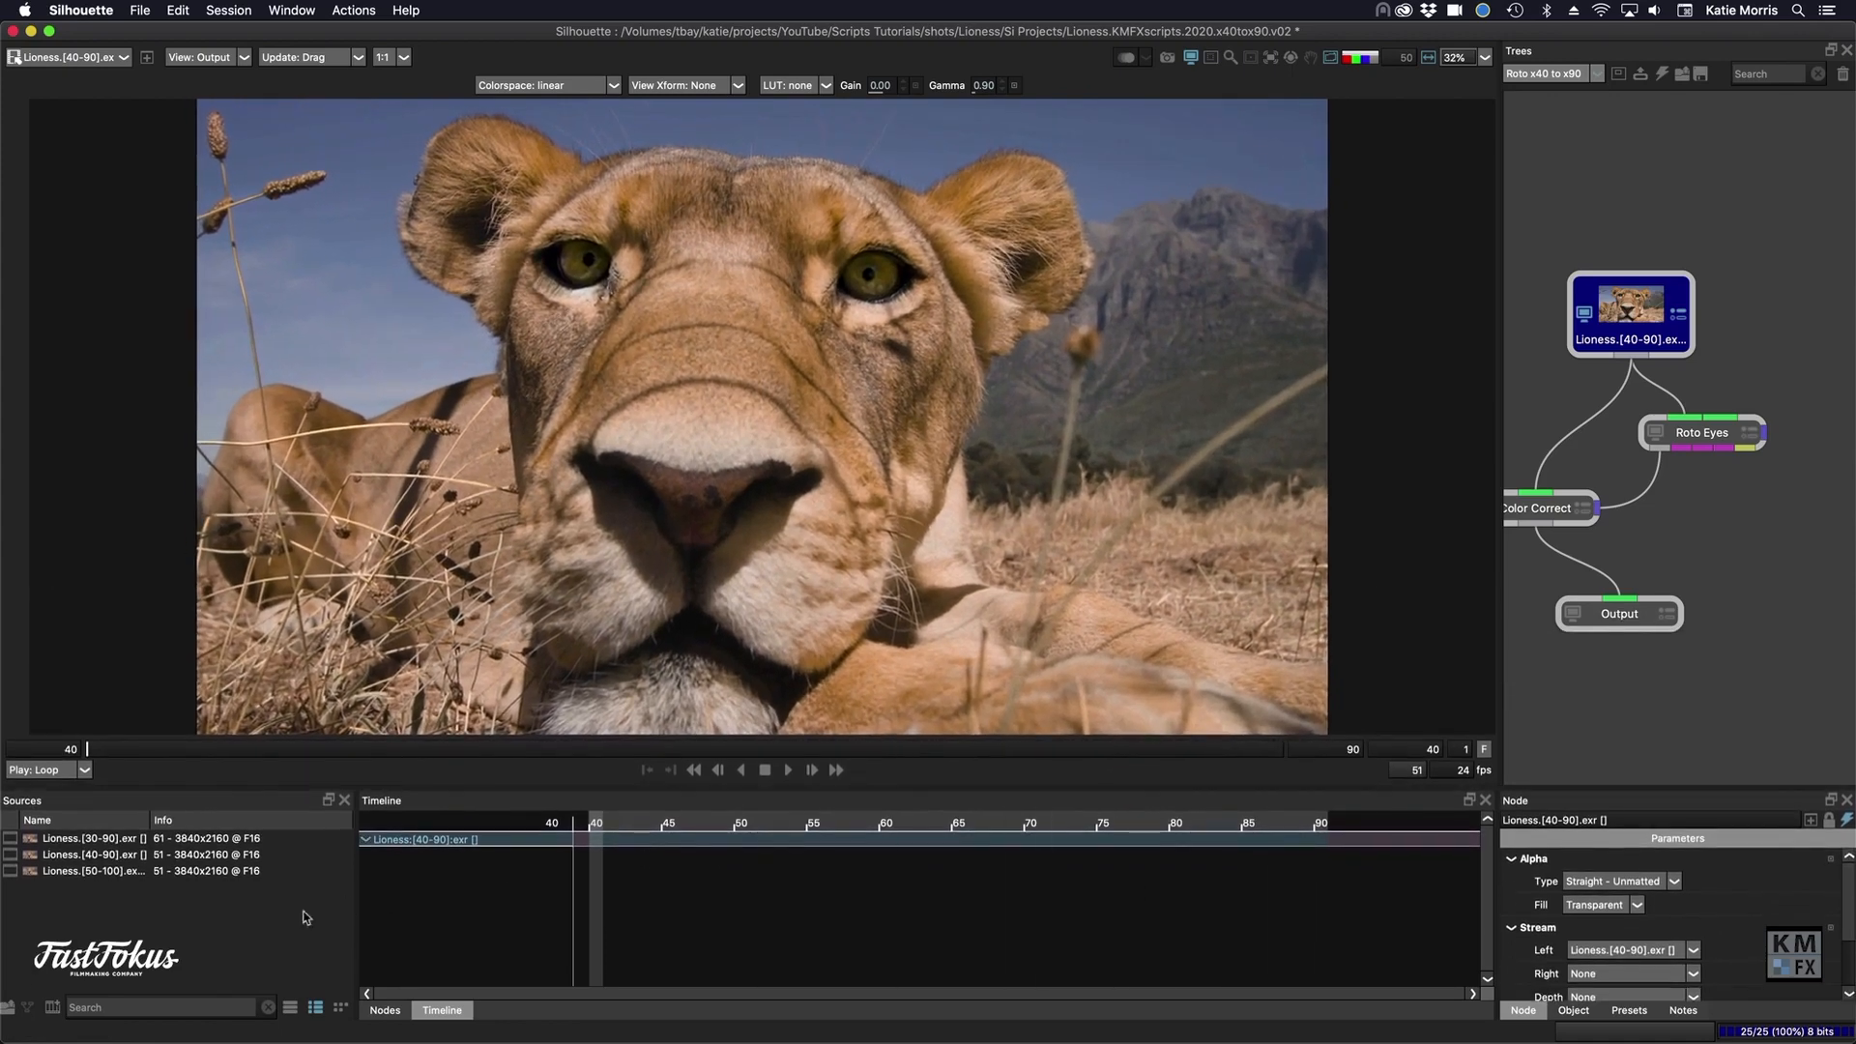
# - Create a new session named "Roto x50 to x100" from the Lioness.[50-100] source
pyautogui.click(98, 872)
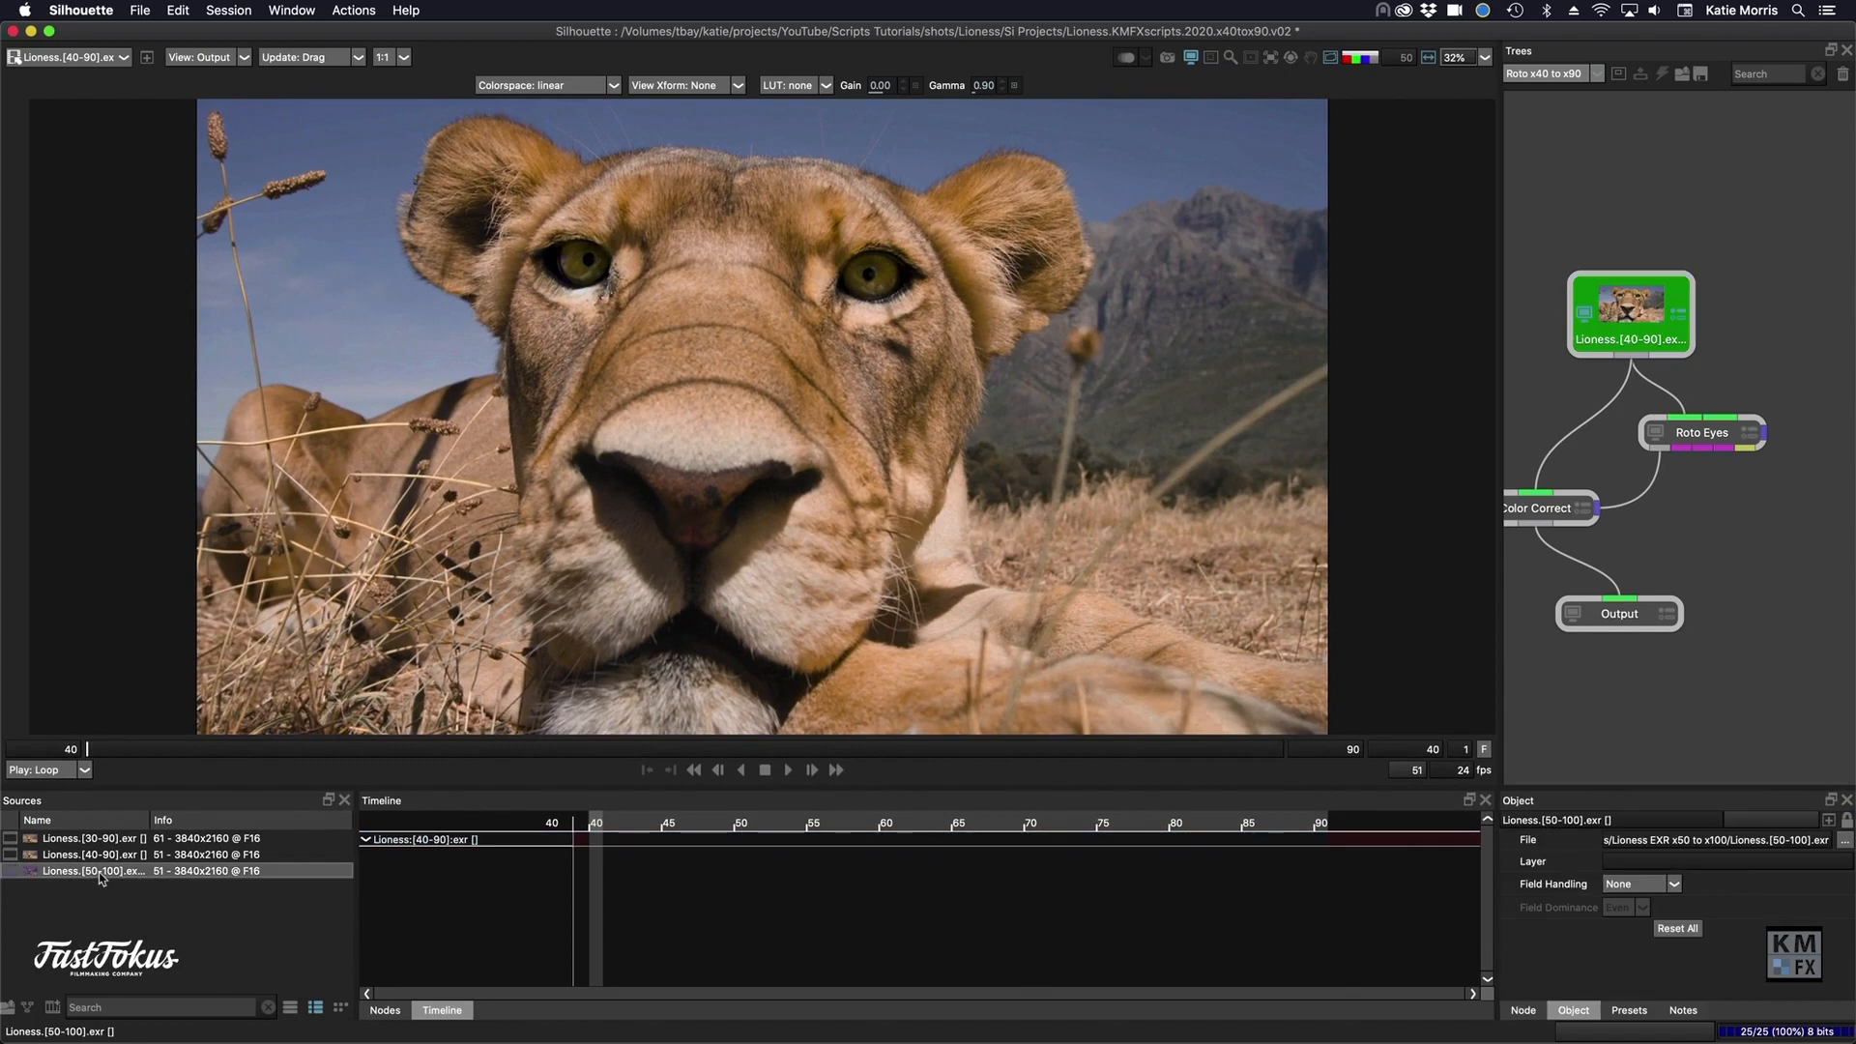
pyautogui.click(27, 1007)
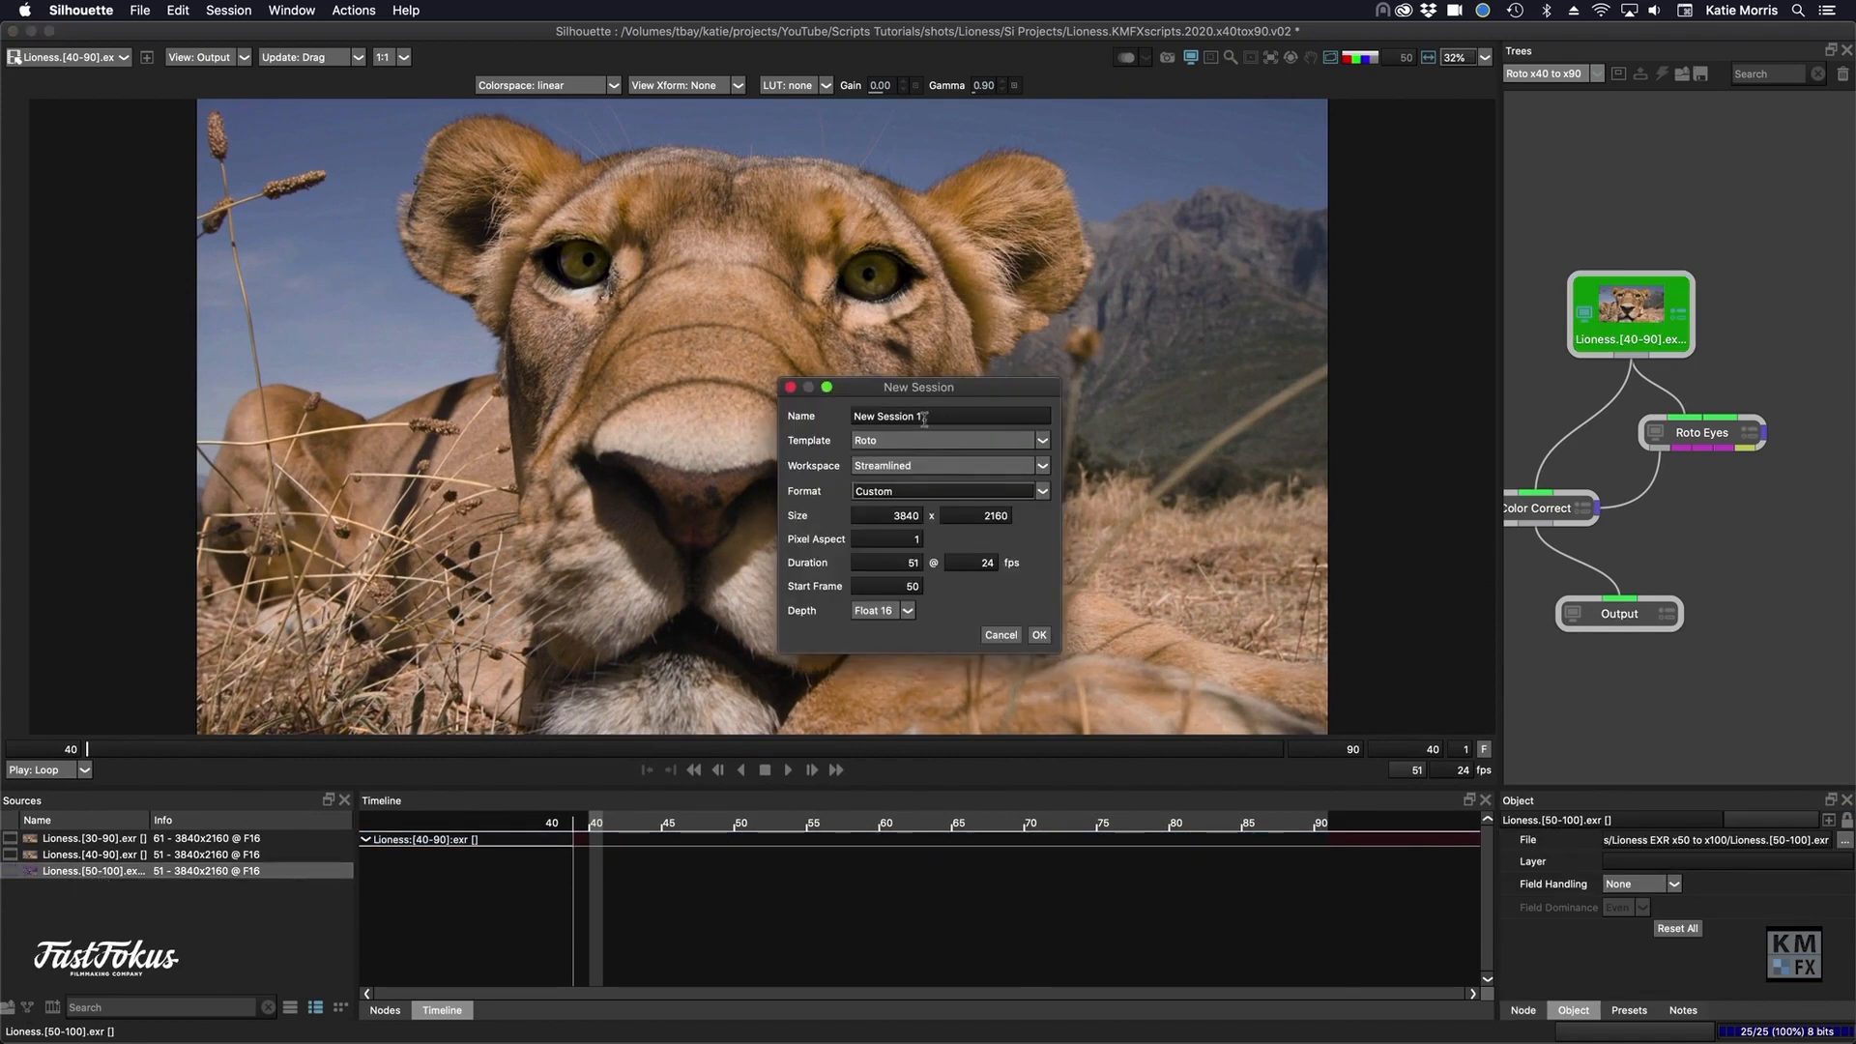
pyautogui.moveTo(926, 416); pyautogui.dragTo(845, 424)
pyautogui.write('Roto x50 to x100')
pyautogui.click(1039, 635)
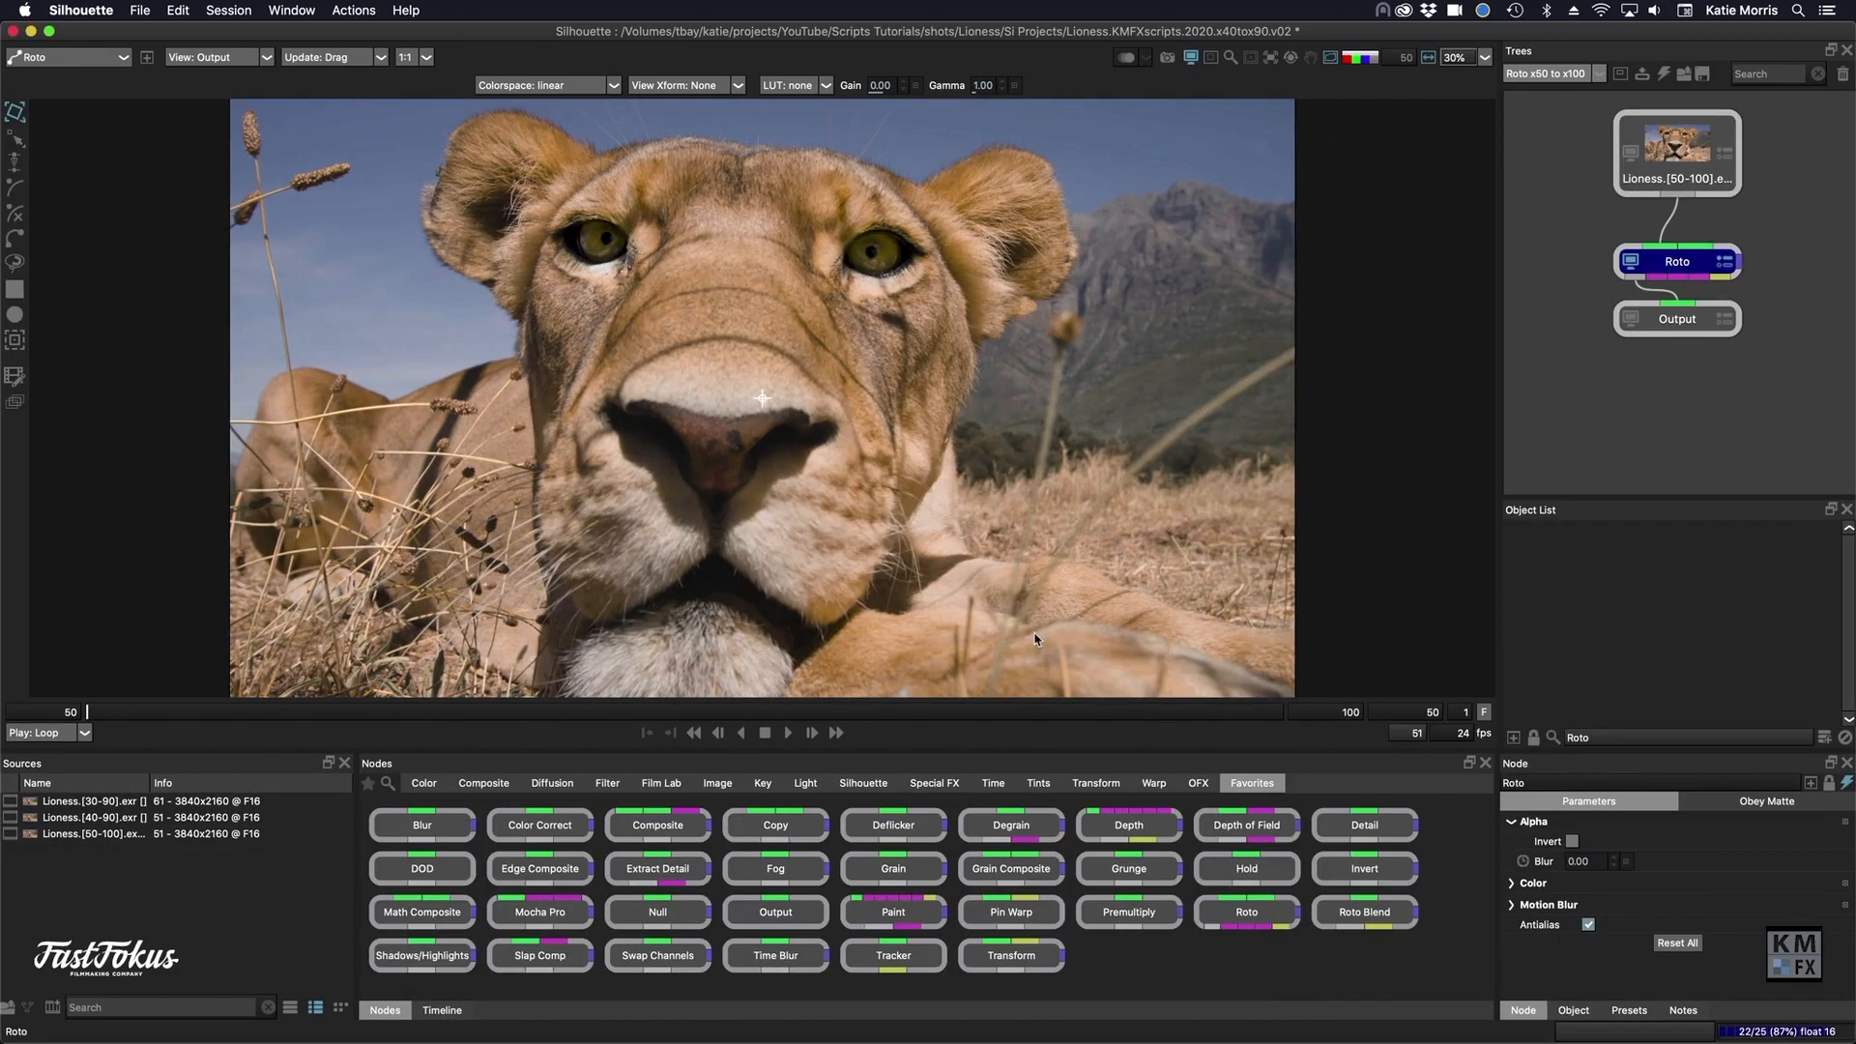
# - Set the alpha fill of the Lioness.[50-100] source node to Transparent
pyautogui.click(1711, 164)
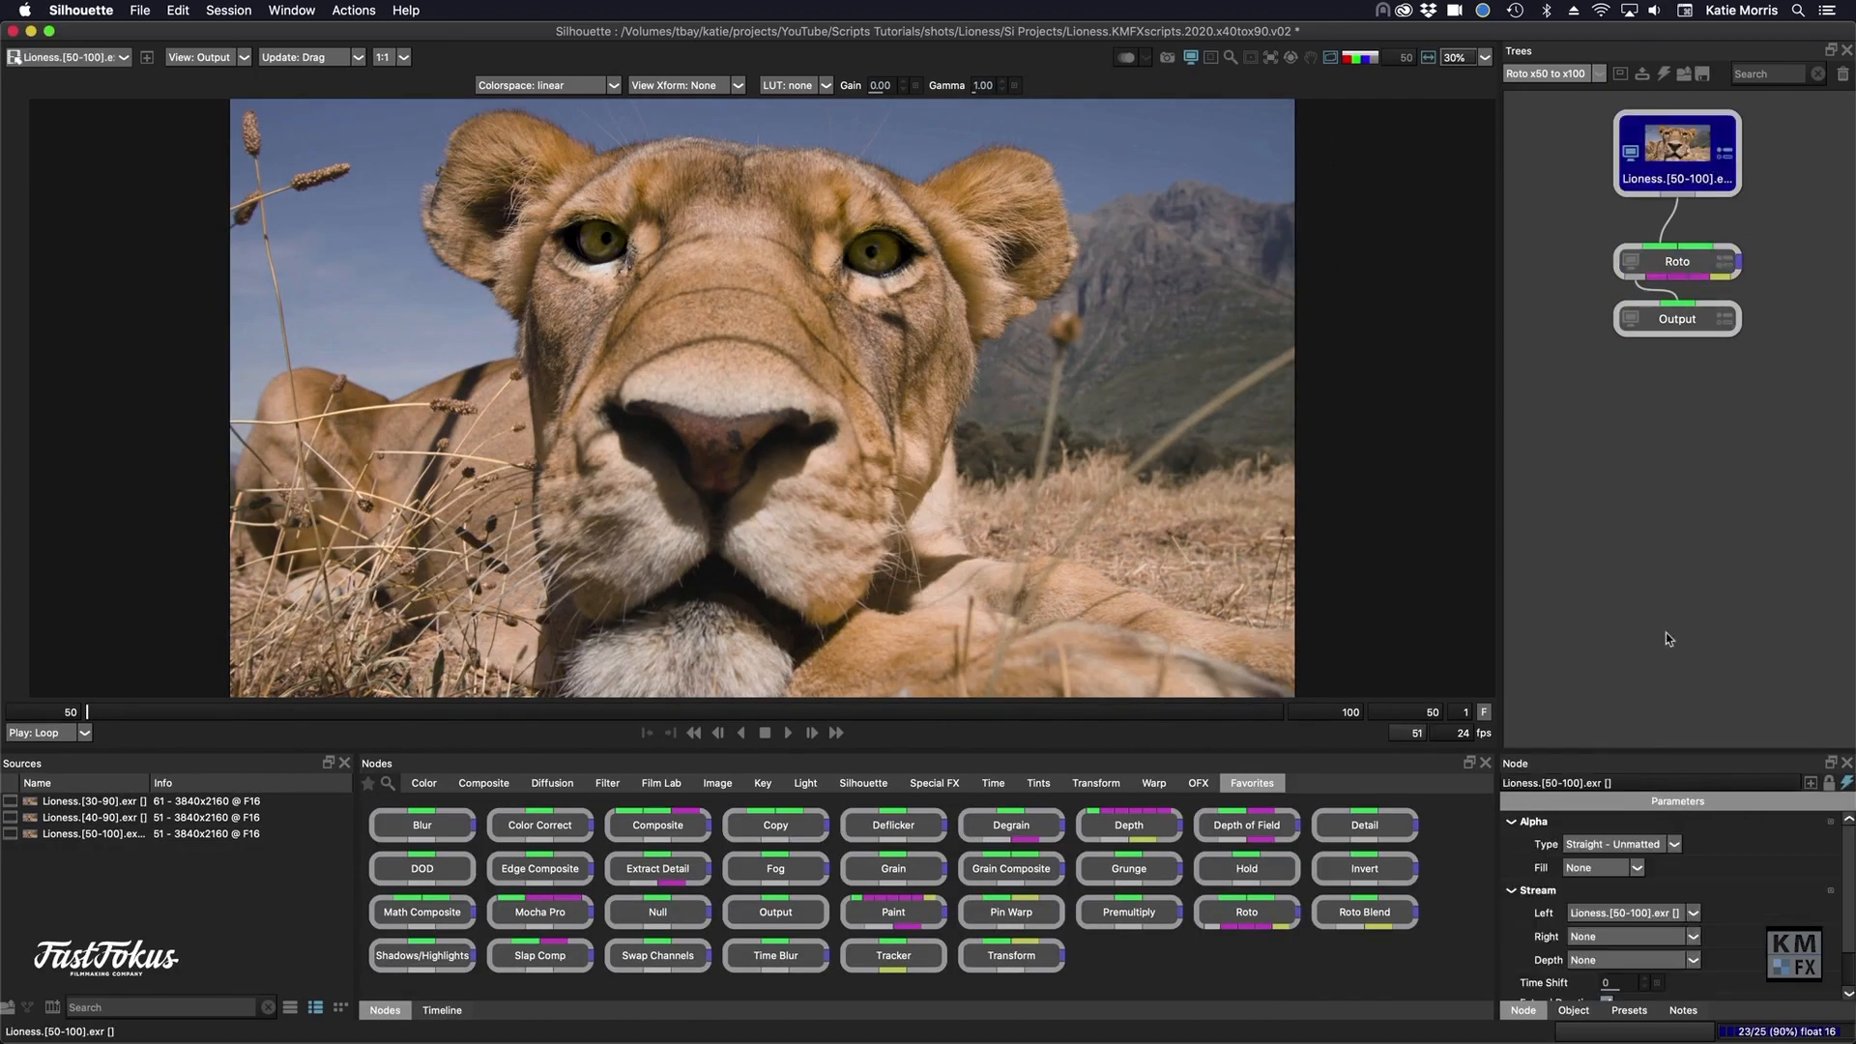
pyautogui.click(1626, 866)
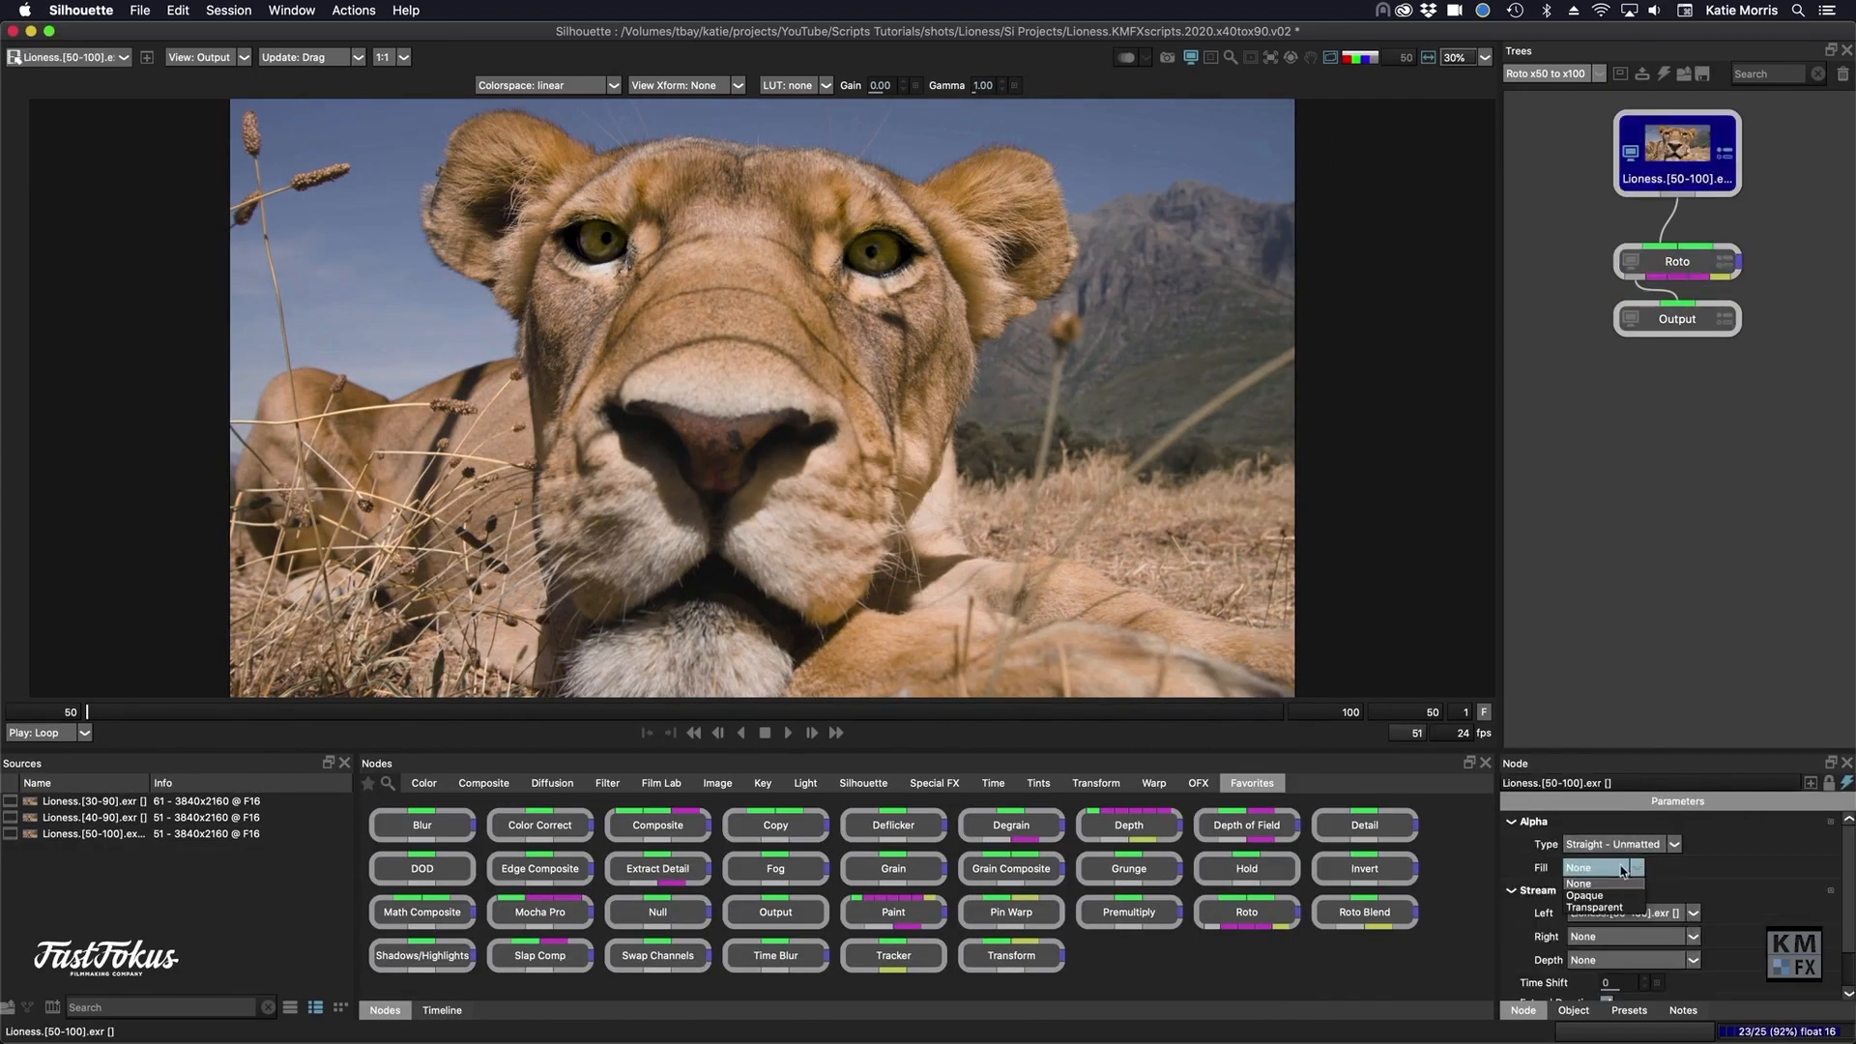
pyautogui.click(1615, 910)
# - Copy the Roto Eyes node from the Roto x40 to x90 session and paste it into the Roto x50 to x100 session
pyautogui.click(1560, 77)
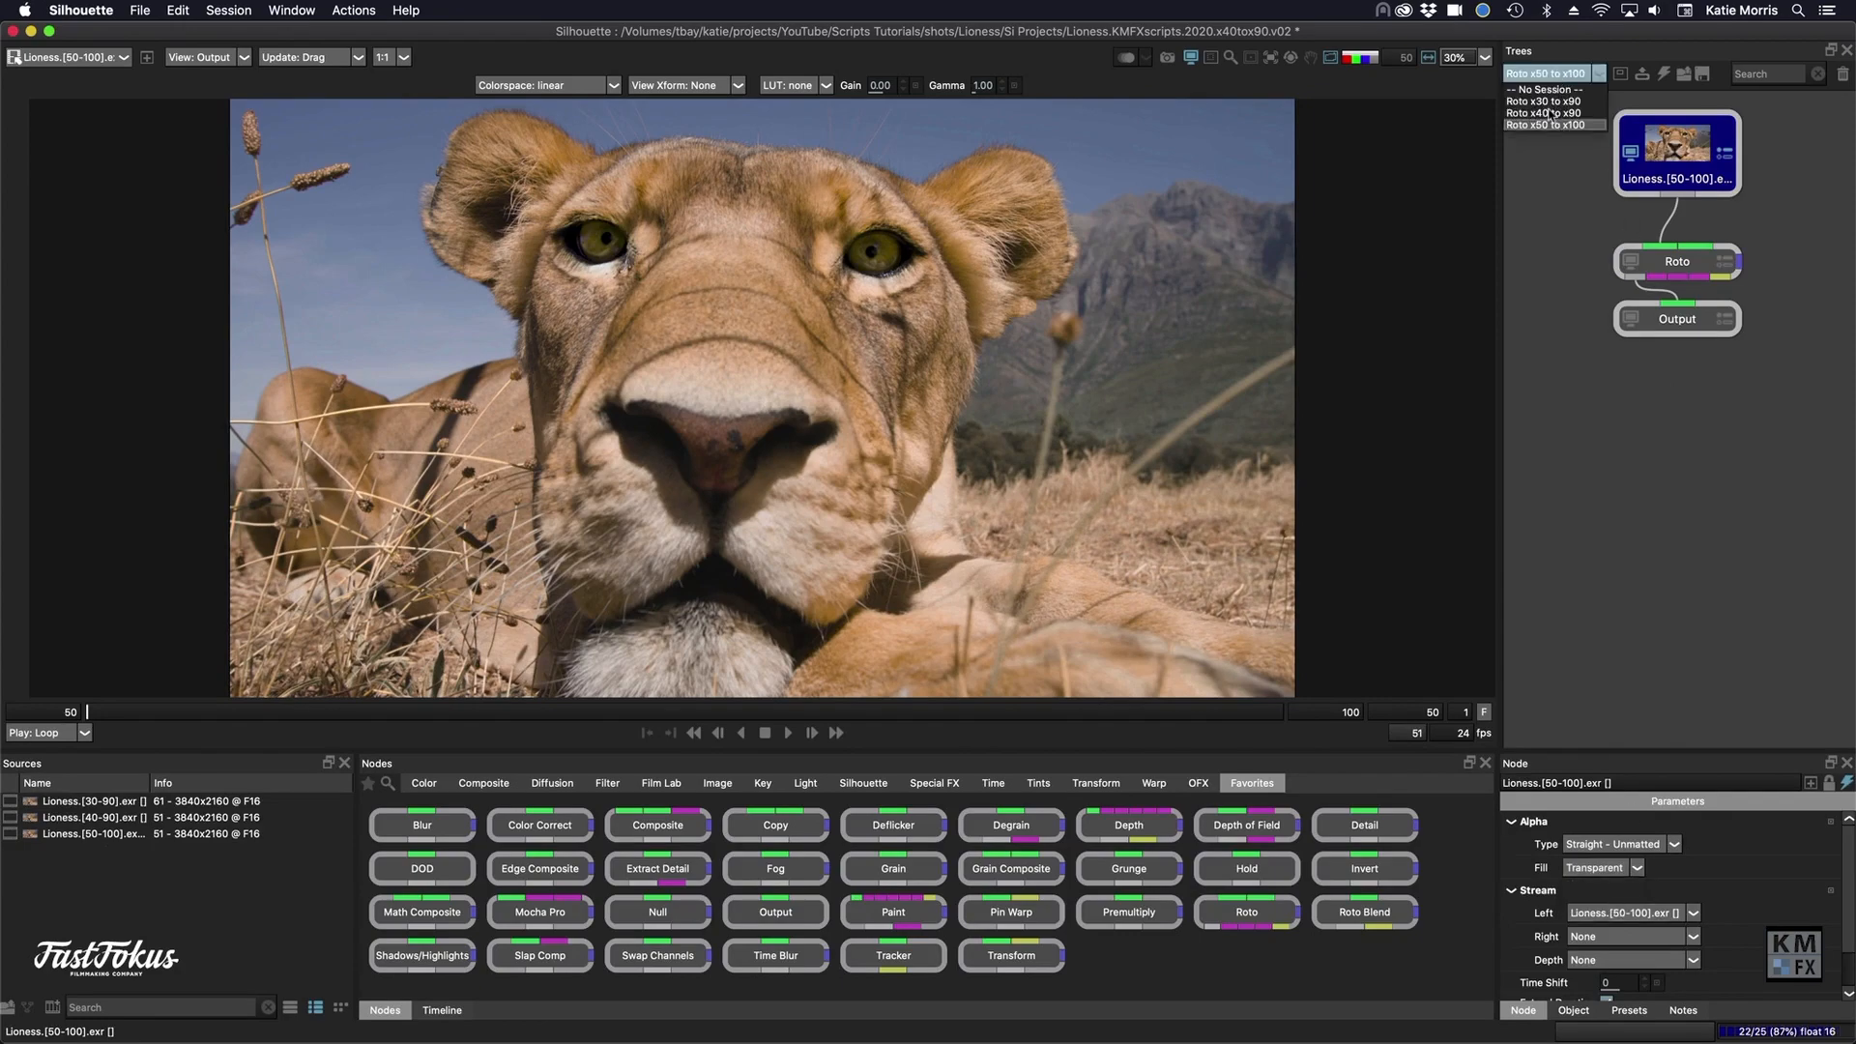
pyautogui.click(1547, 113)
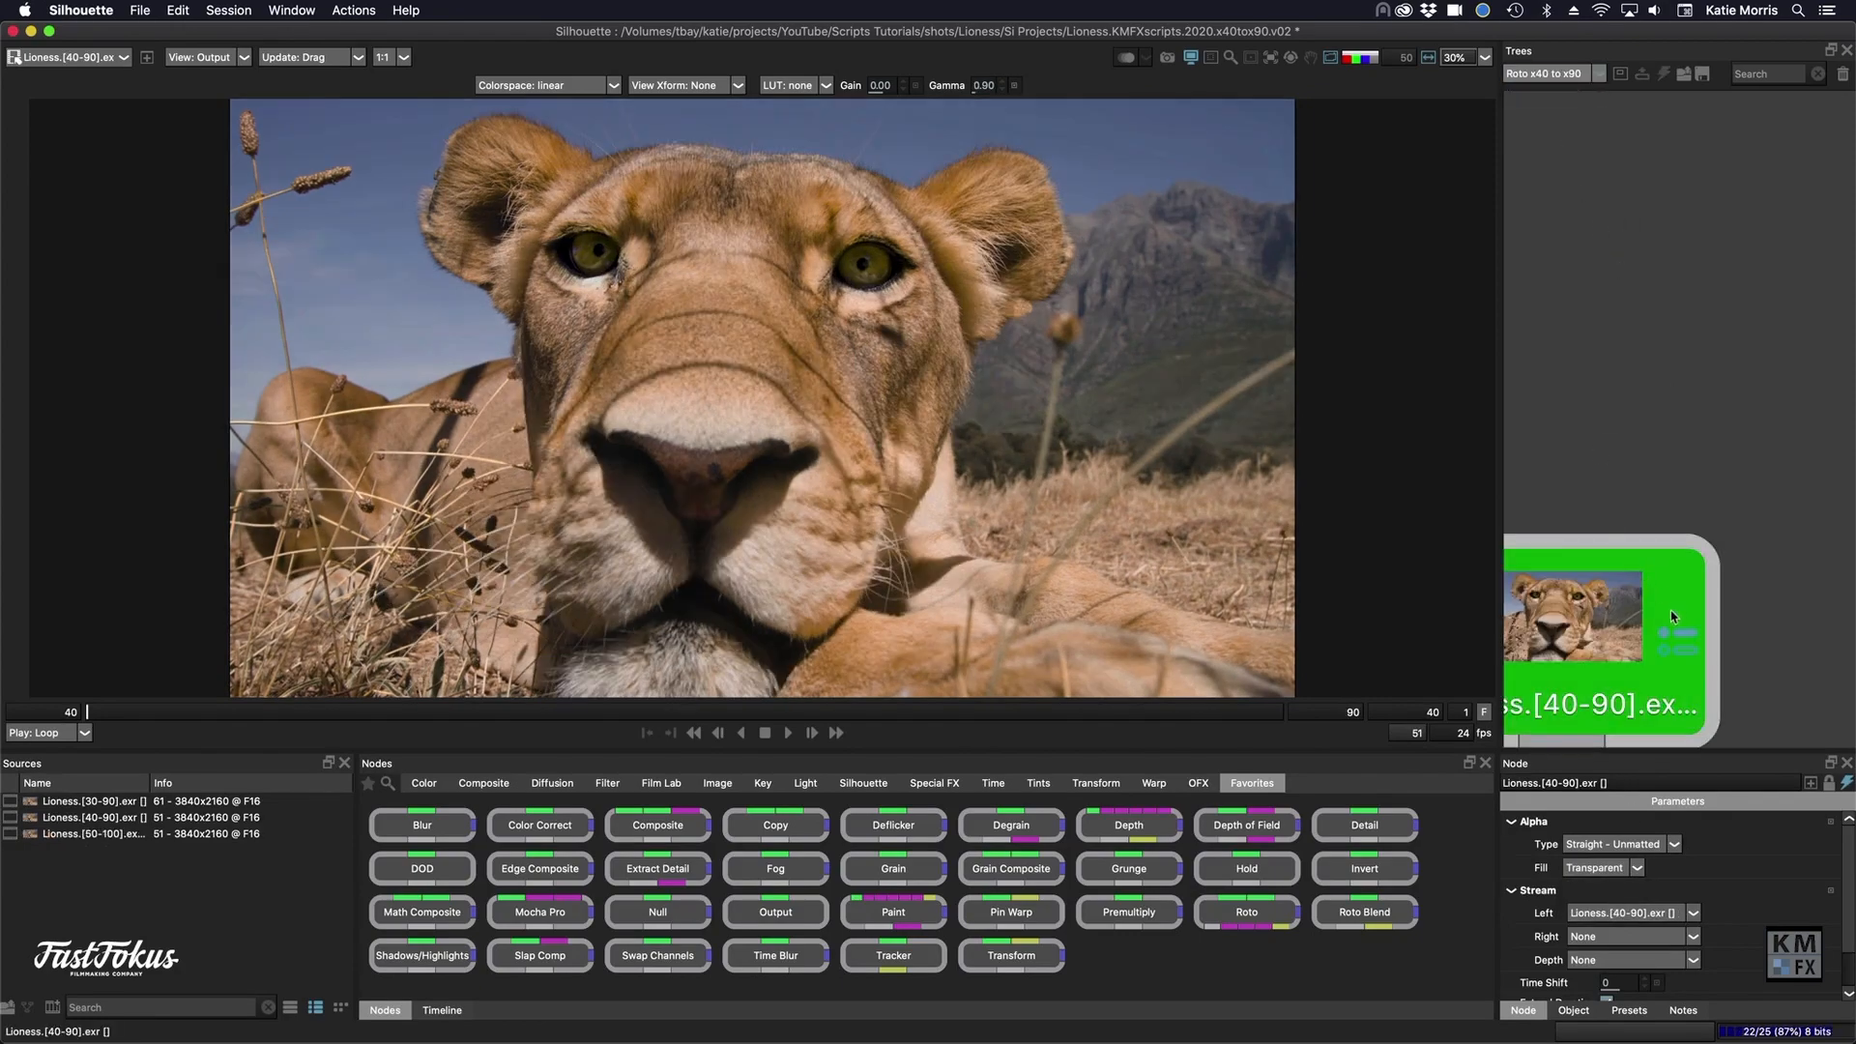
pyautogui.scroll(-8, 1677, 619)
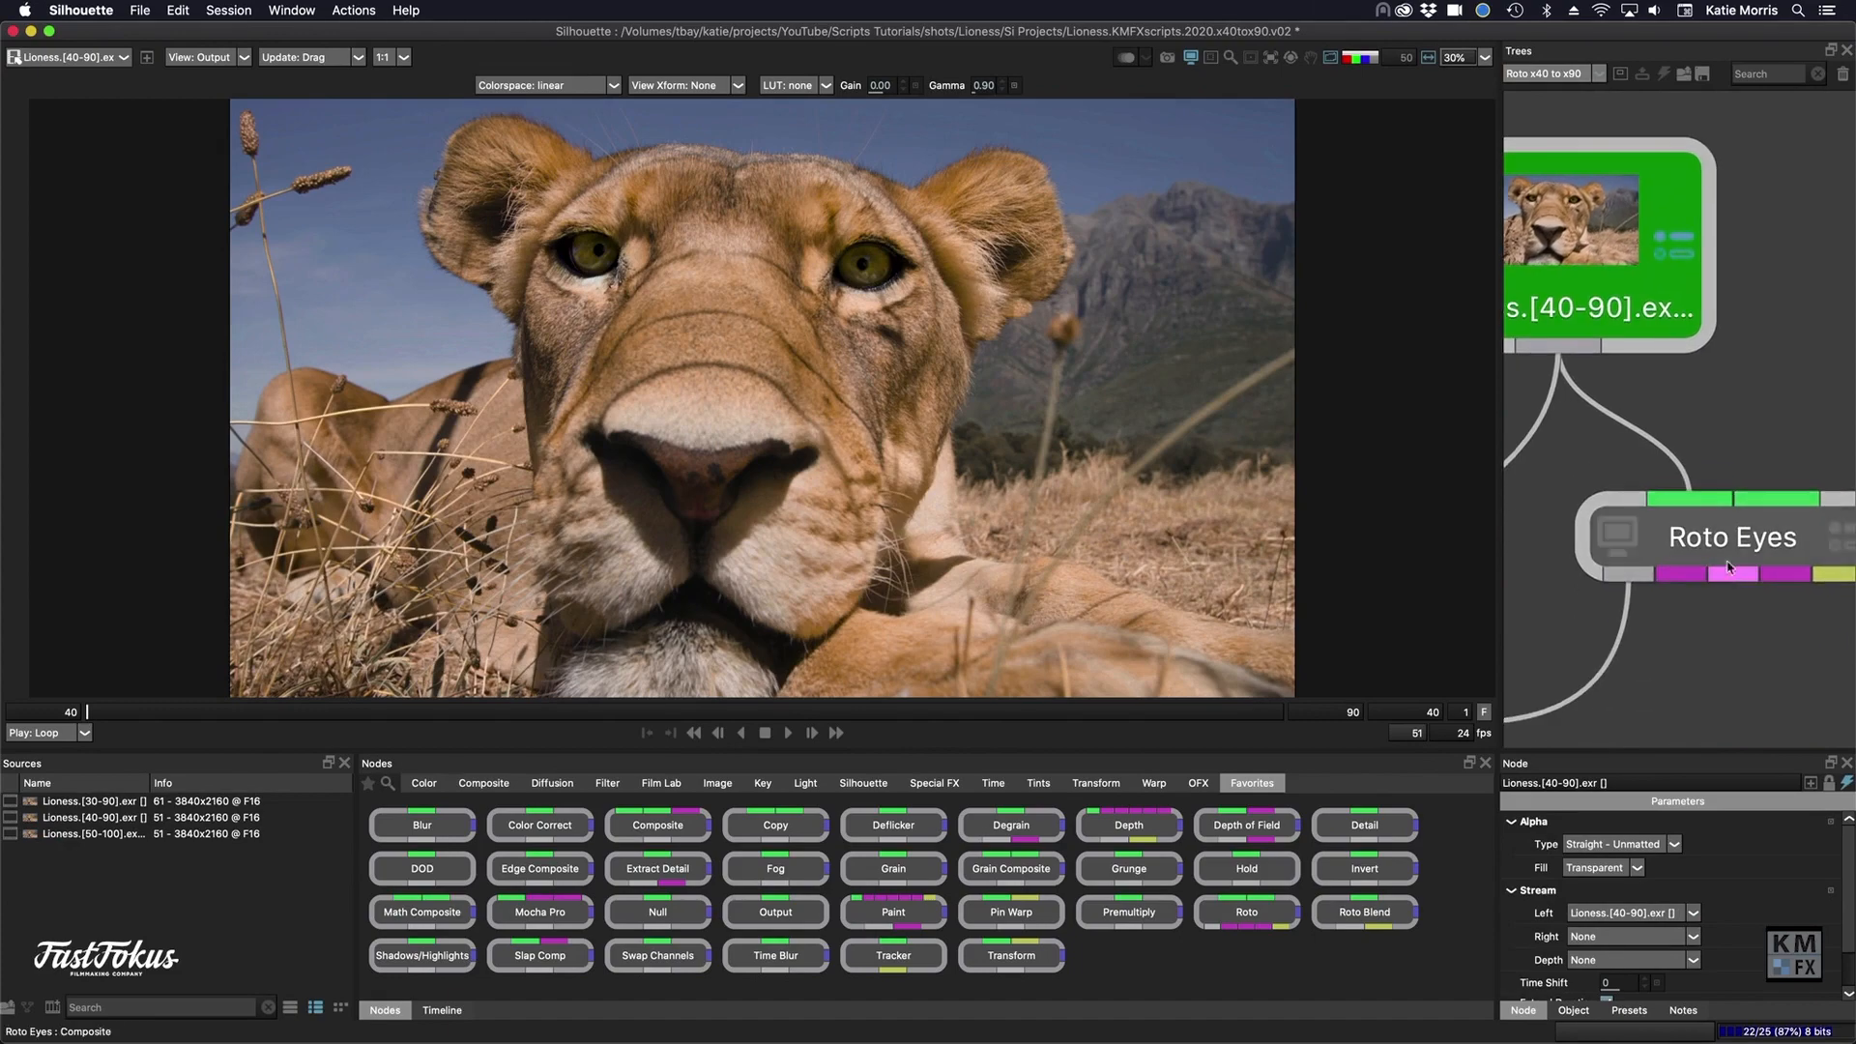
pyautogui.click(1730, 568)
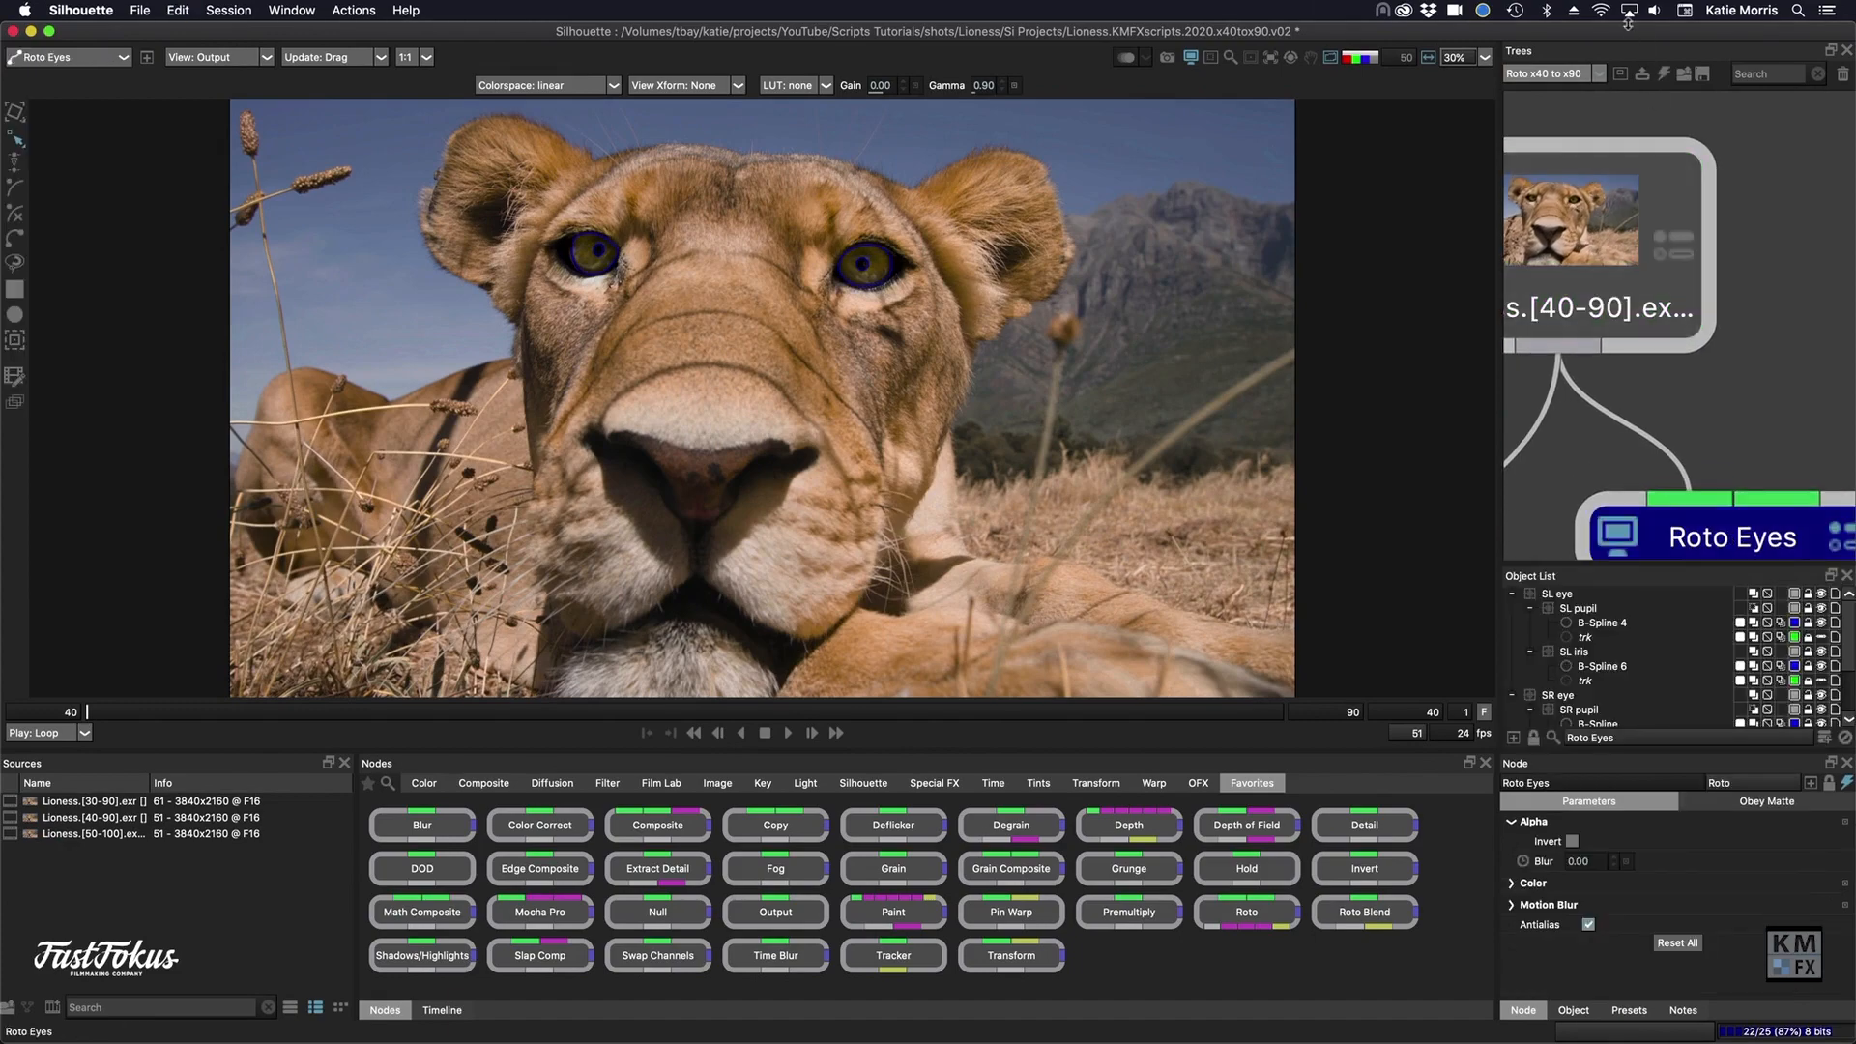
pyautogui.click(1547, 74)
pyautogui.click(1552, 125)
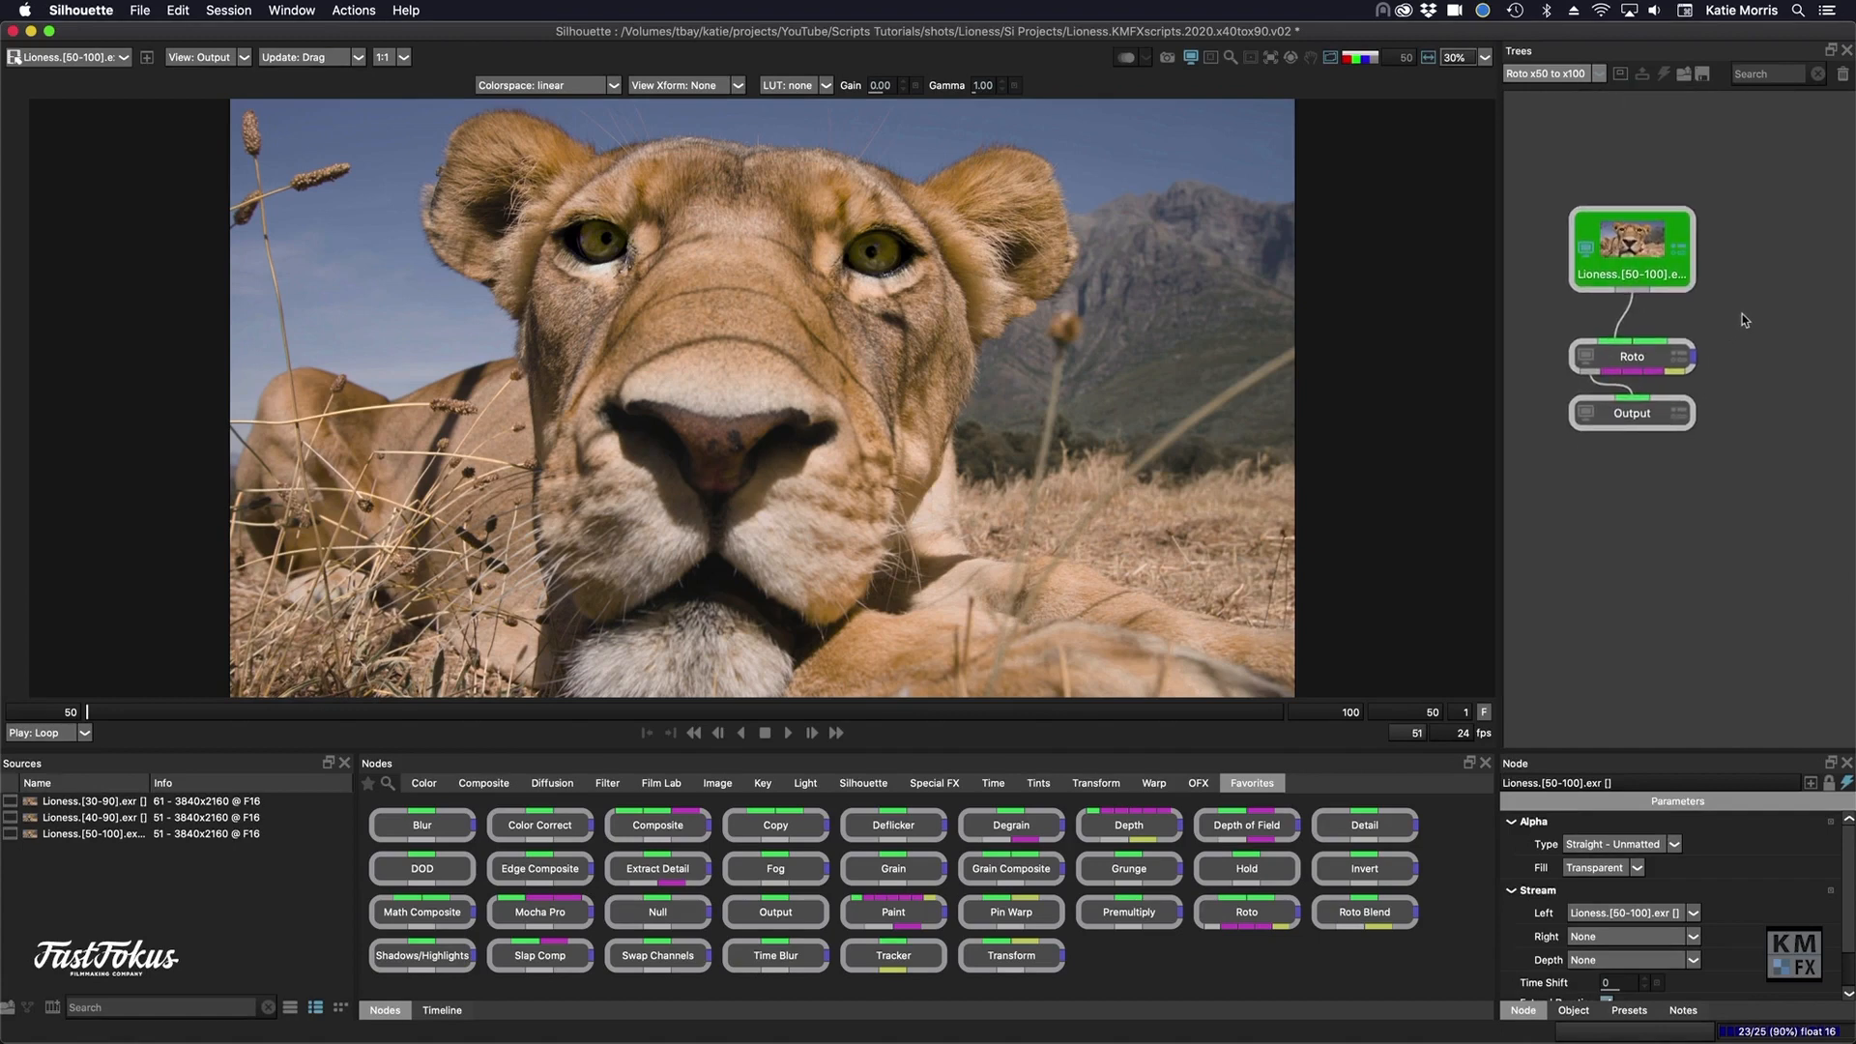
pyautogui.press('cmd+v')
# - Replace the default Roto node with the pasted Roto Eyes 1 node between the Lioness.[50-100] source and Output
pyautogui.click(1632, 357)
pyautogui.press('Delete')
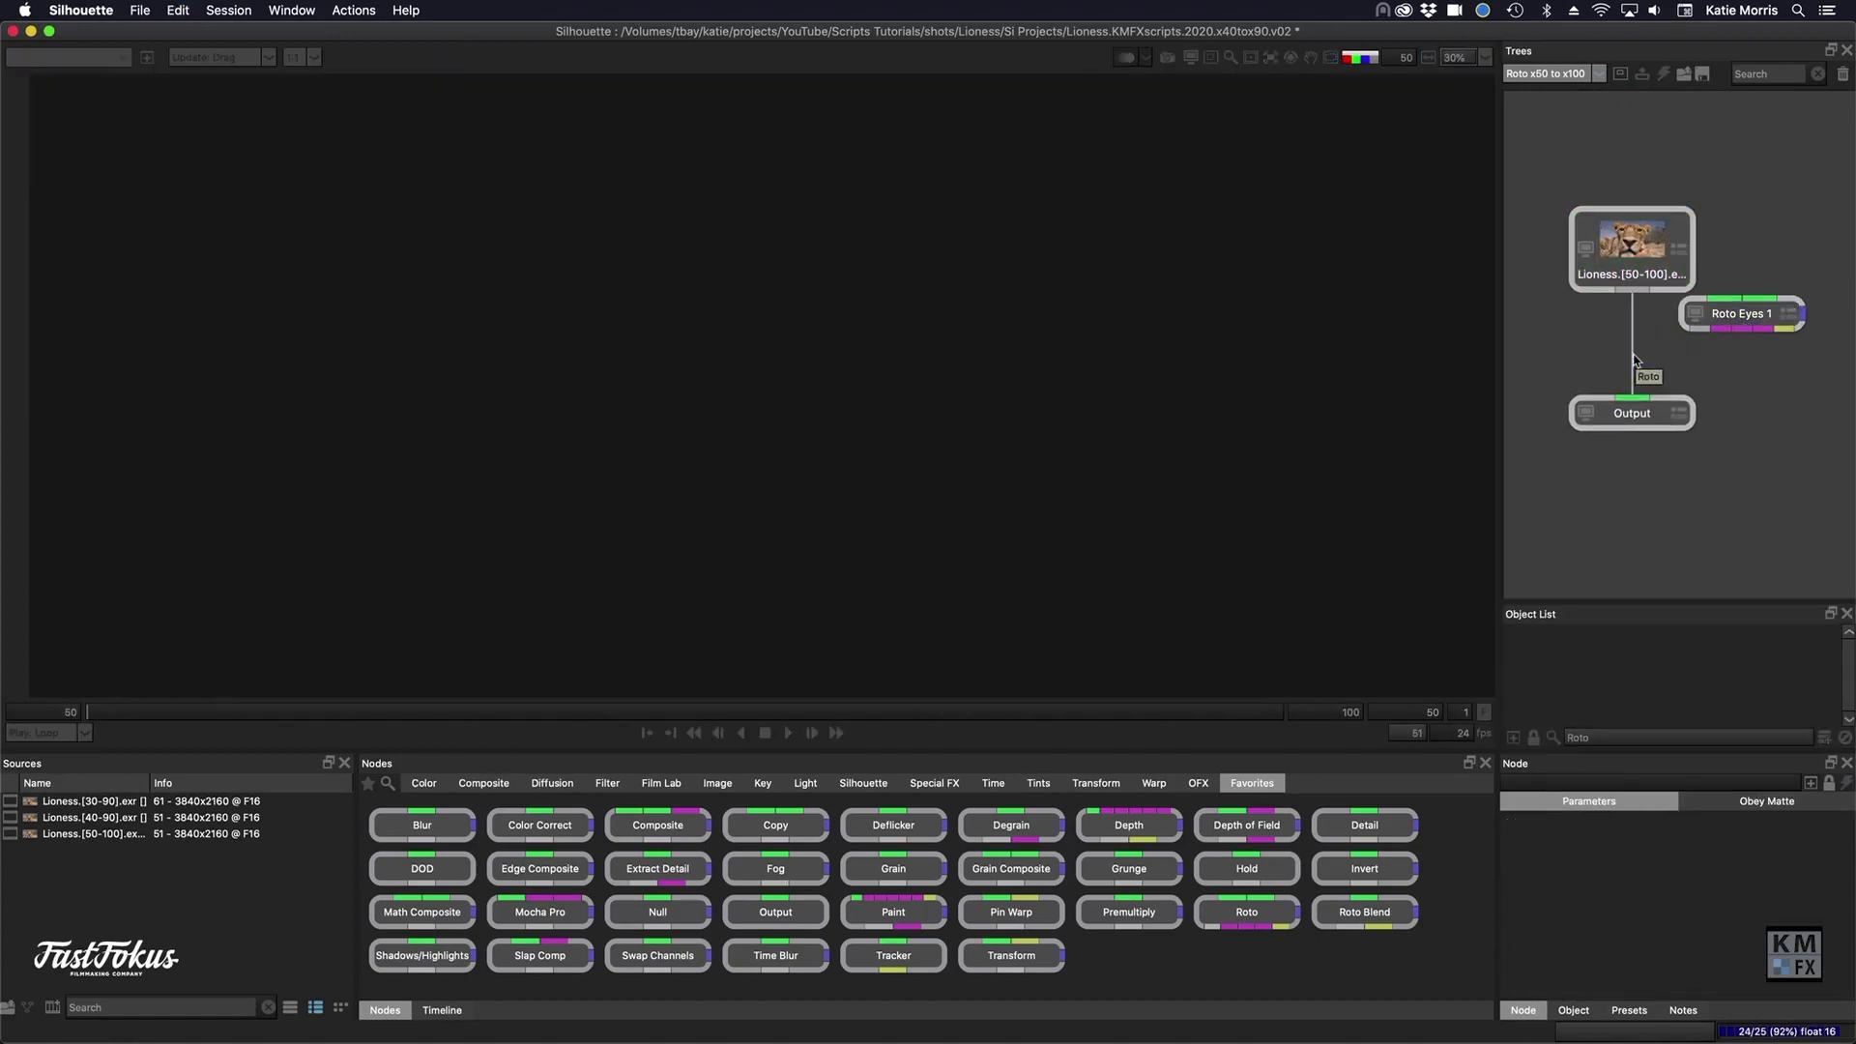
pyautogui.moveTo(1735, 313); pyautogui.dragTo(1643, 349)
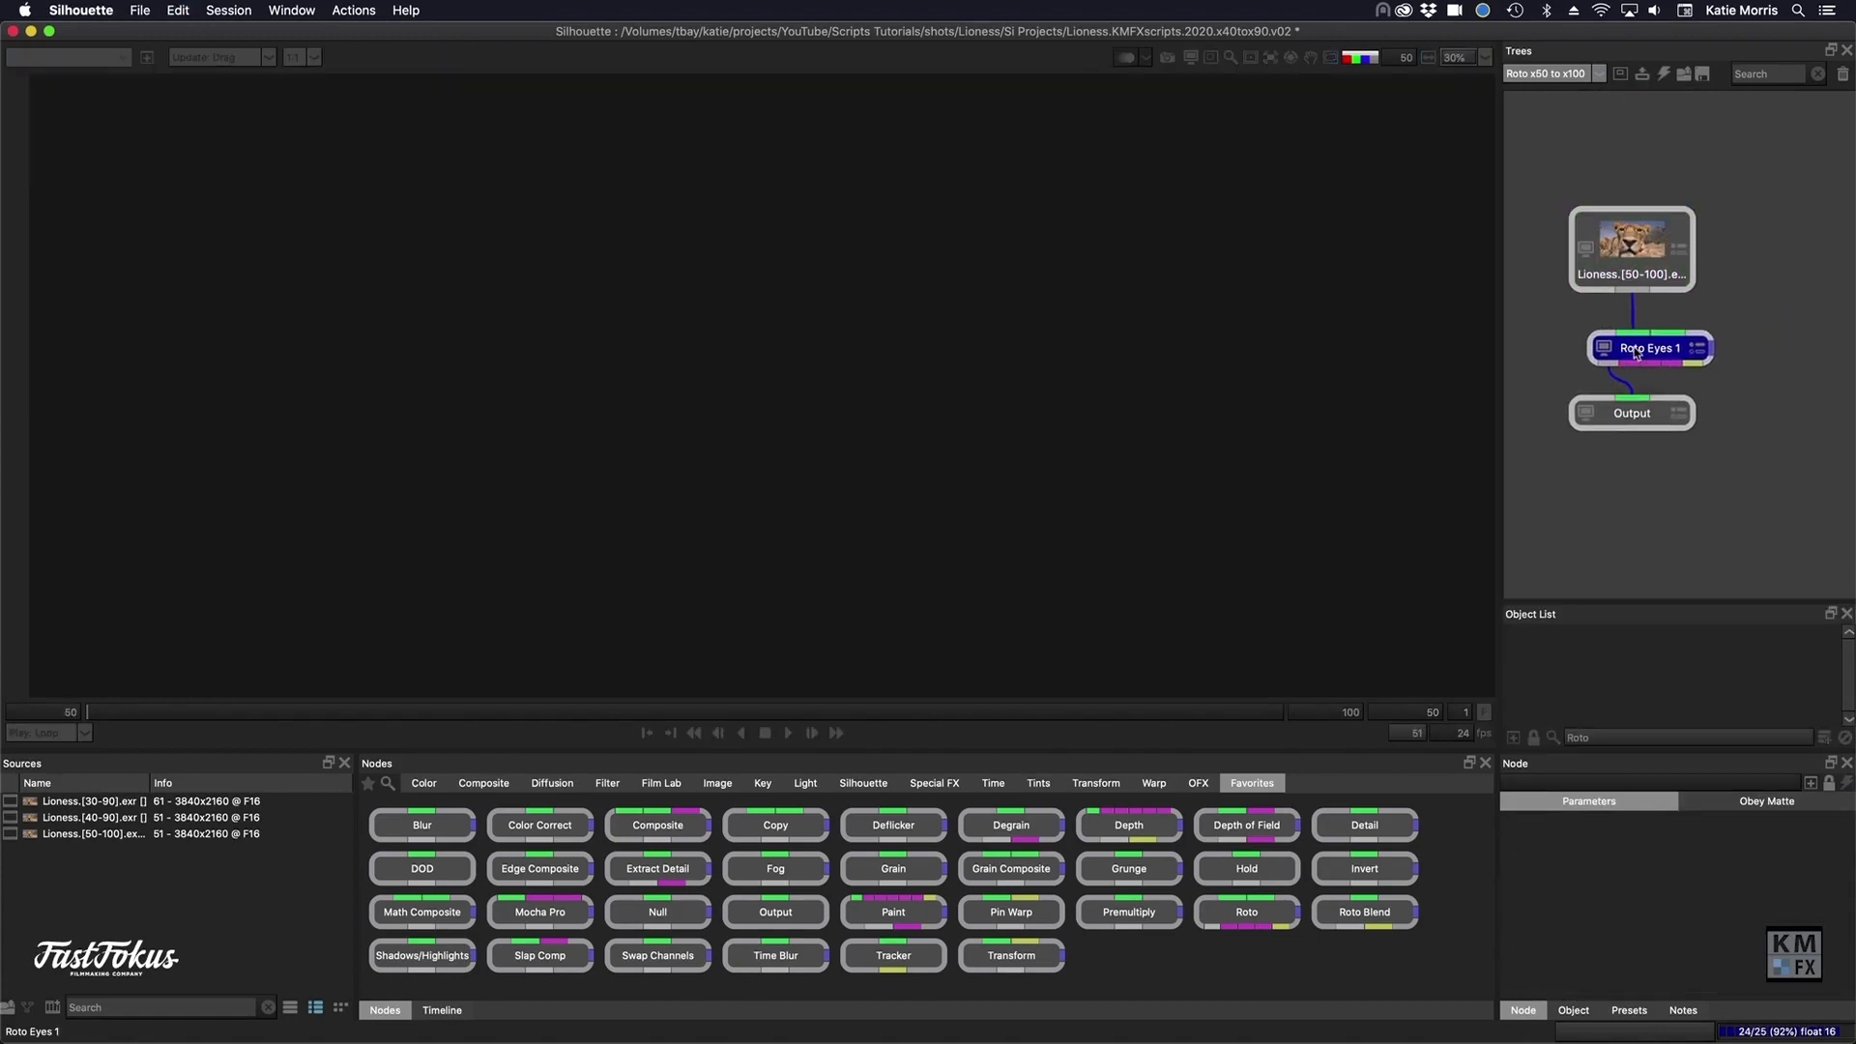
# - Compare the Roto Eyes 1 shapes with the source footage at frame 50 and examine their keyframes in the timeline
pyautogui.click(1640, 259)
pyautogui.click(1630, 357)
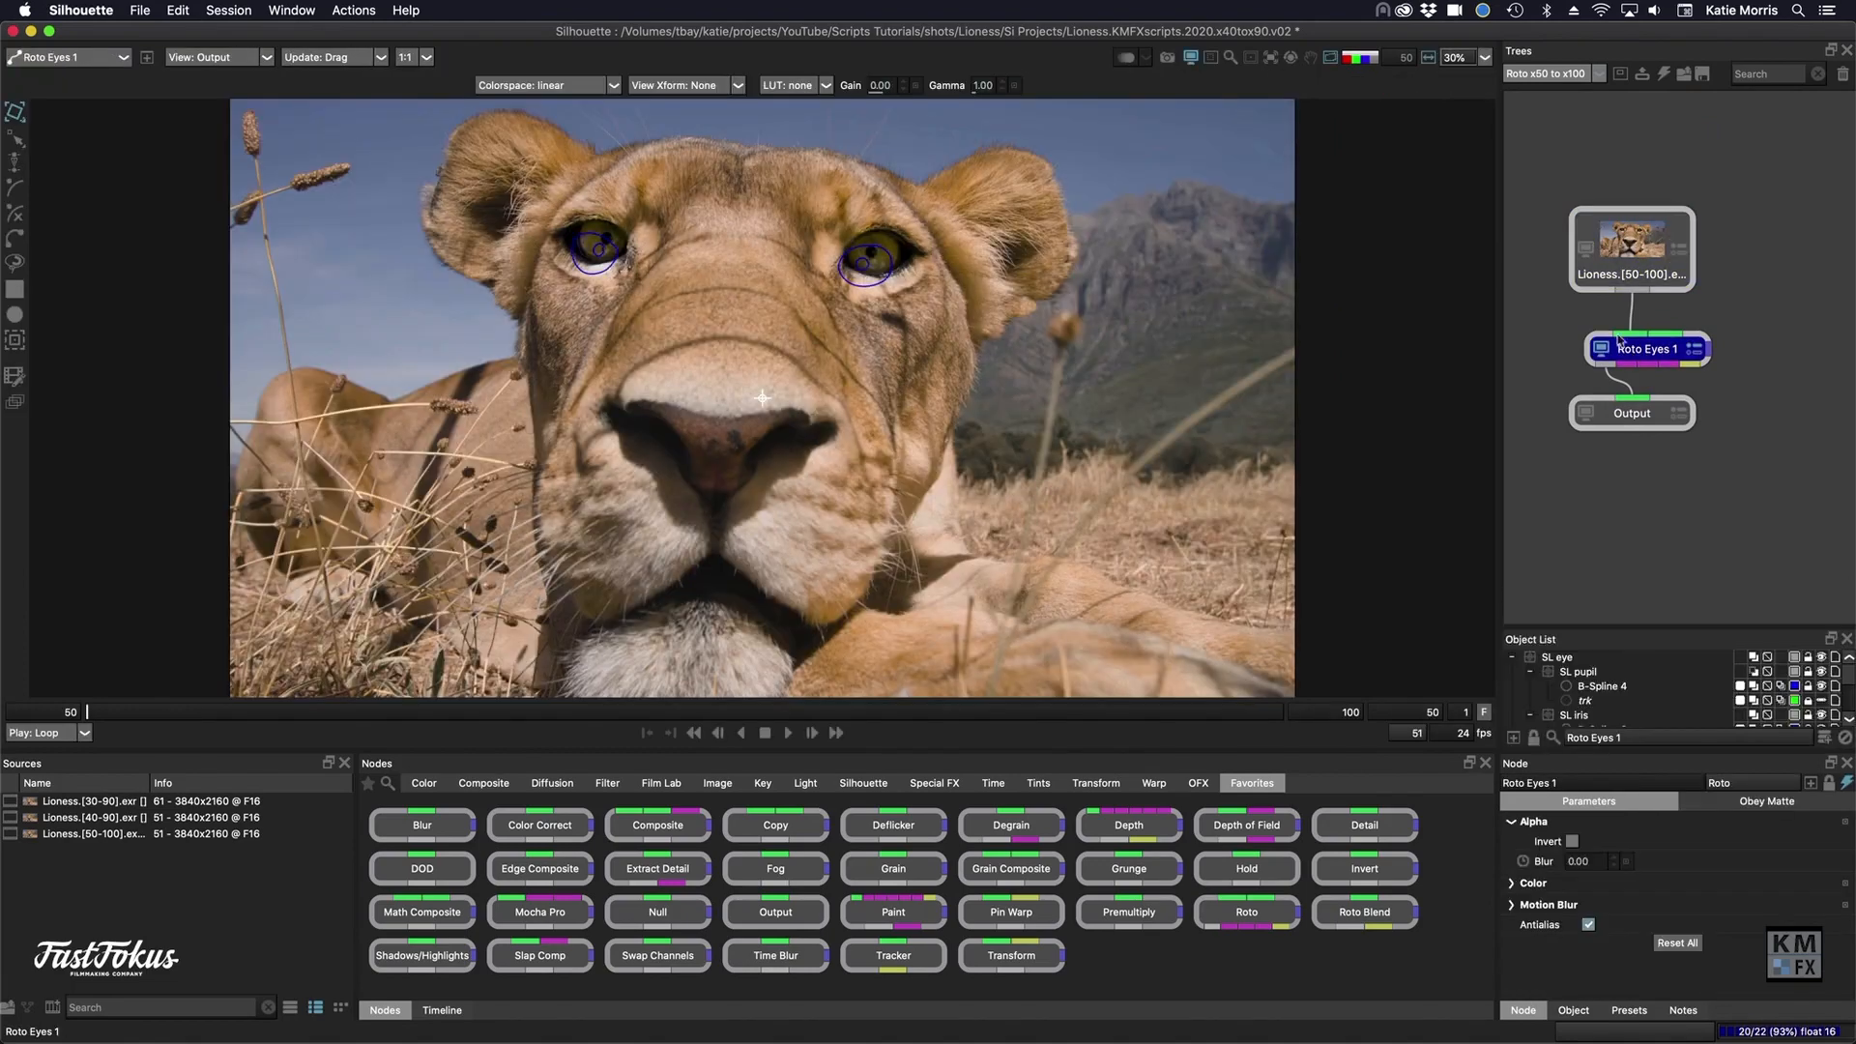
pyautogui.click(442, 1010)
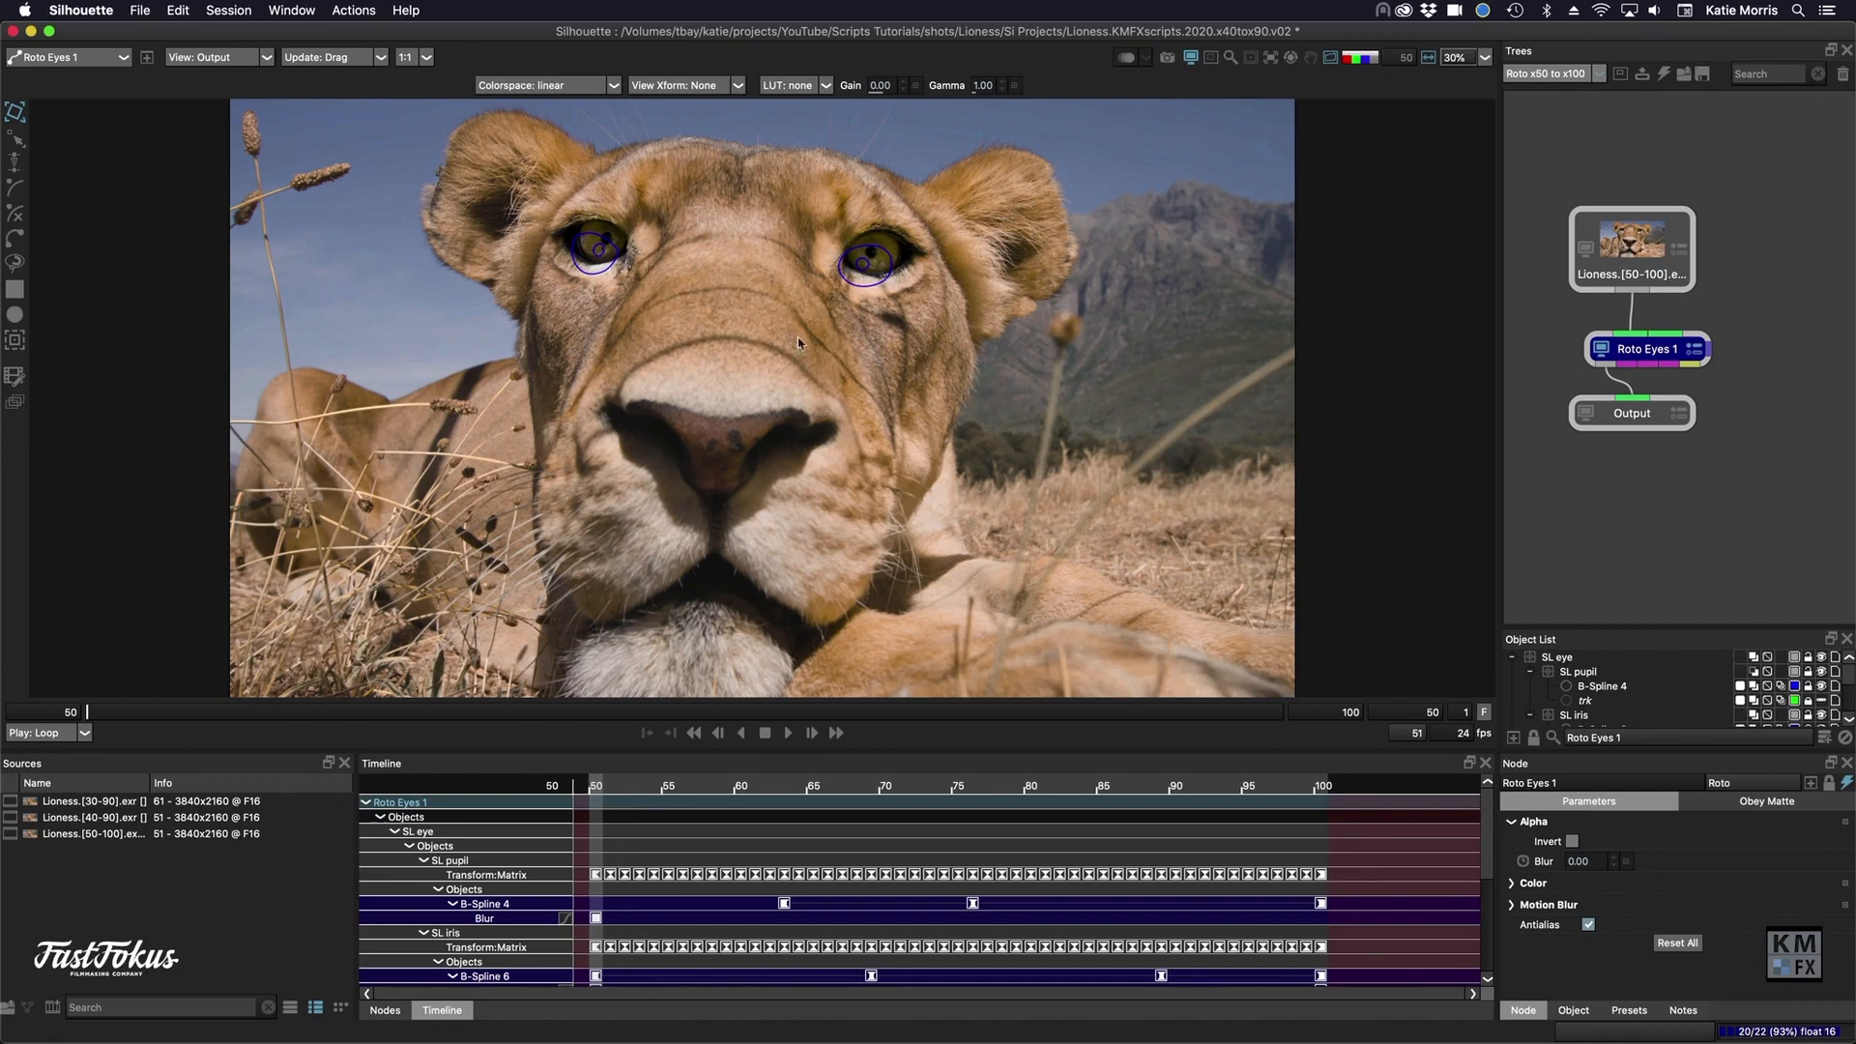
pyautogui.click(844, 280)
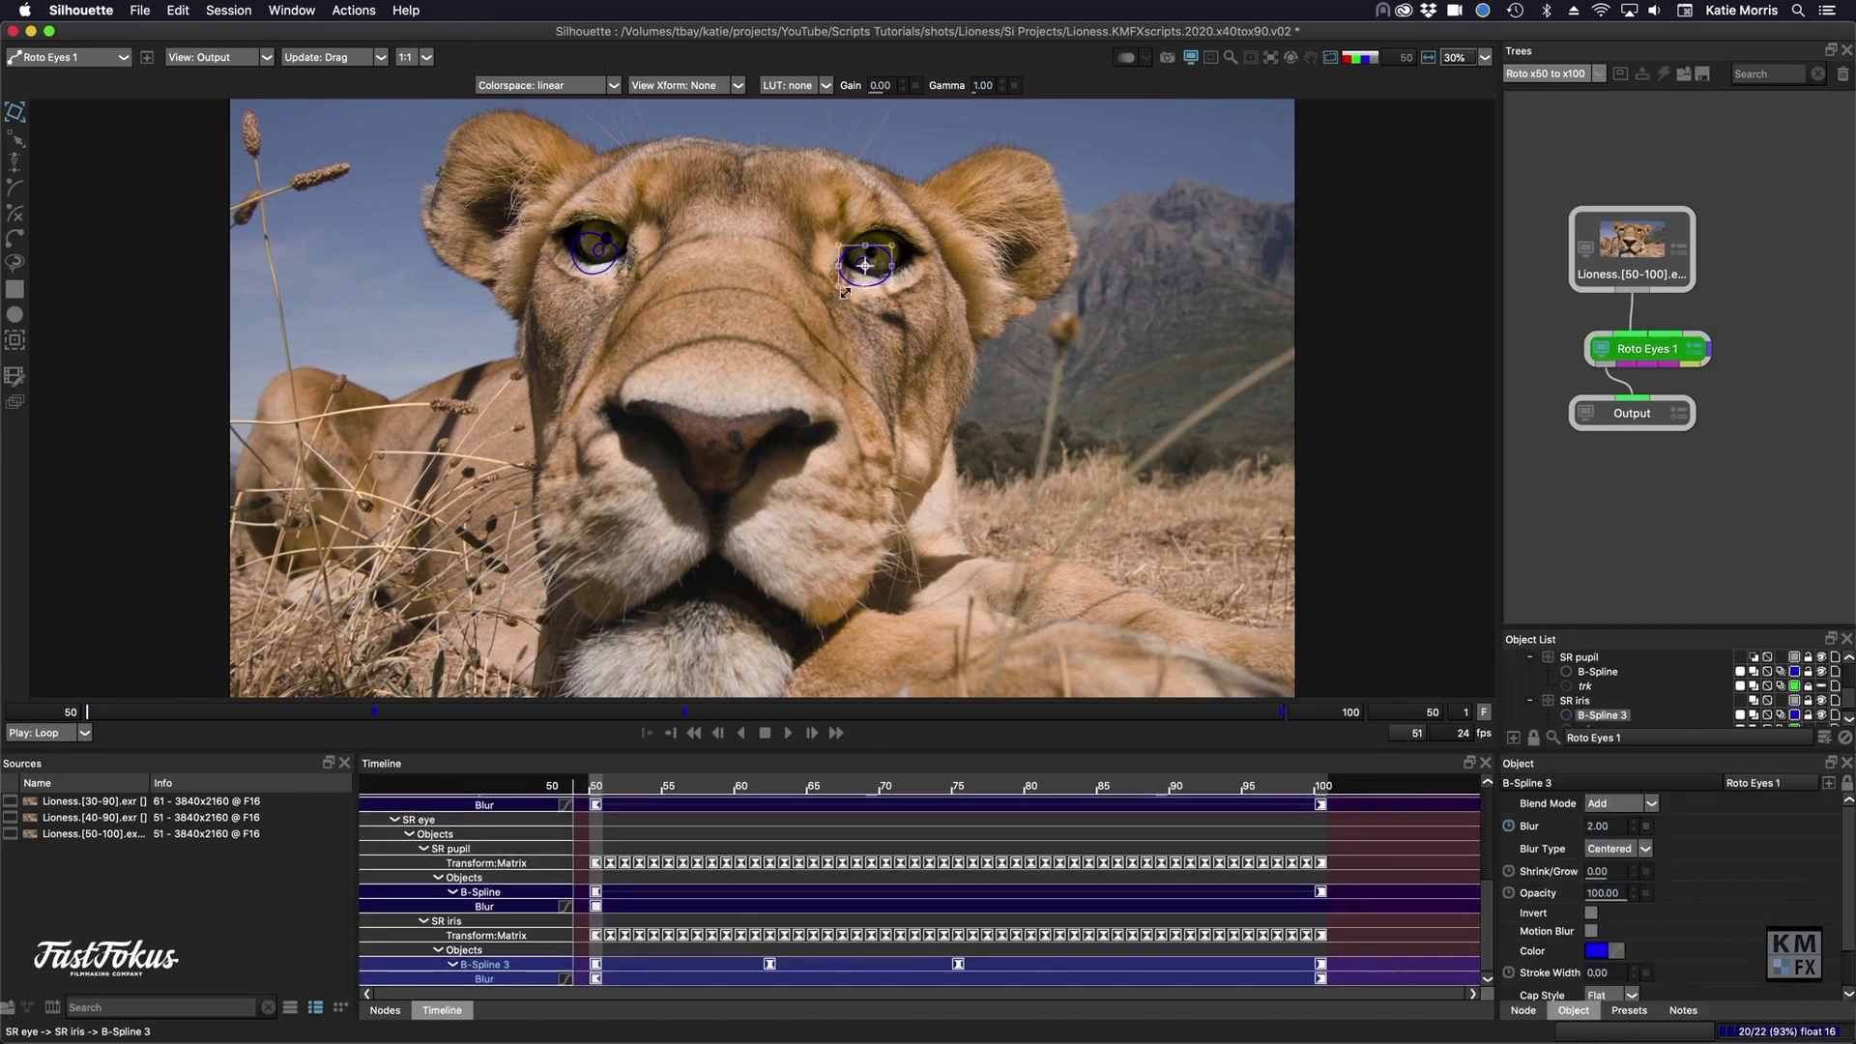
# - Offset the Roto Eyes 1 node's keyframes by 10 frames with direction Head, and check the eye shapes up to frame 54
pyautogui.click(1635, 346)
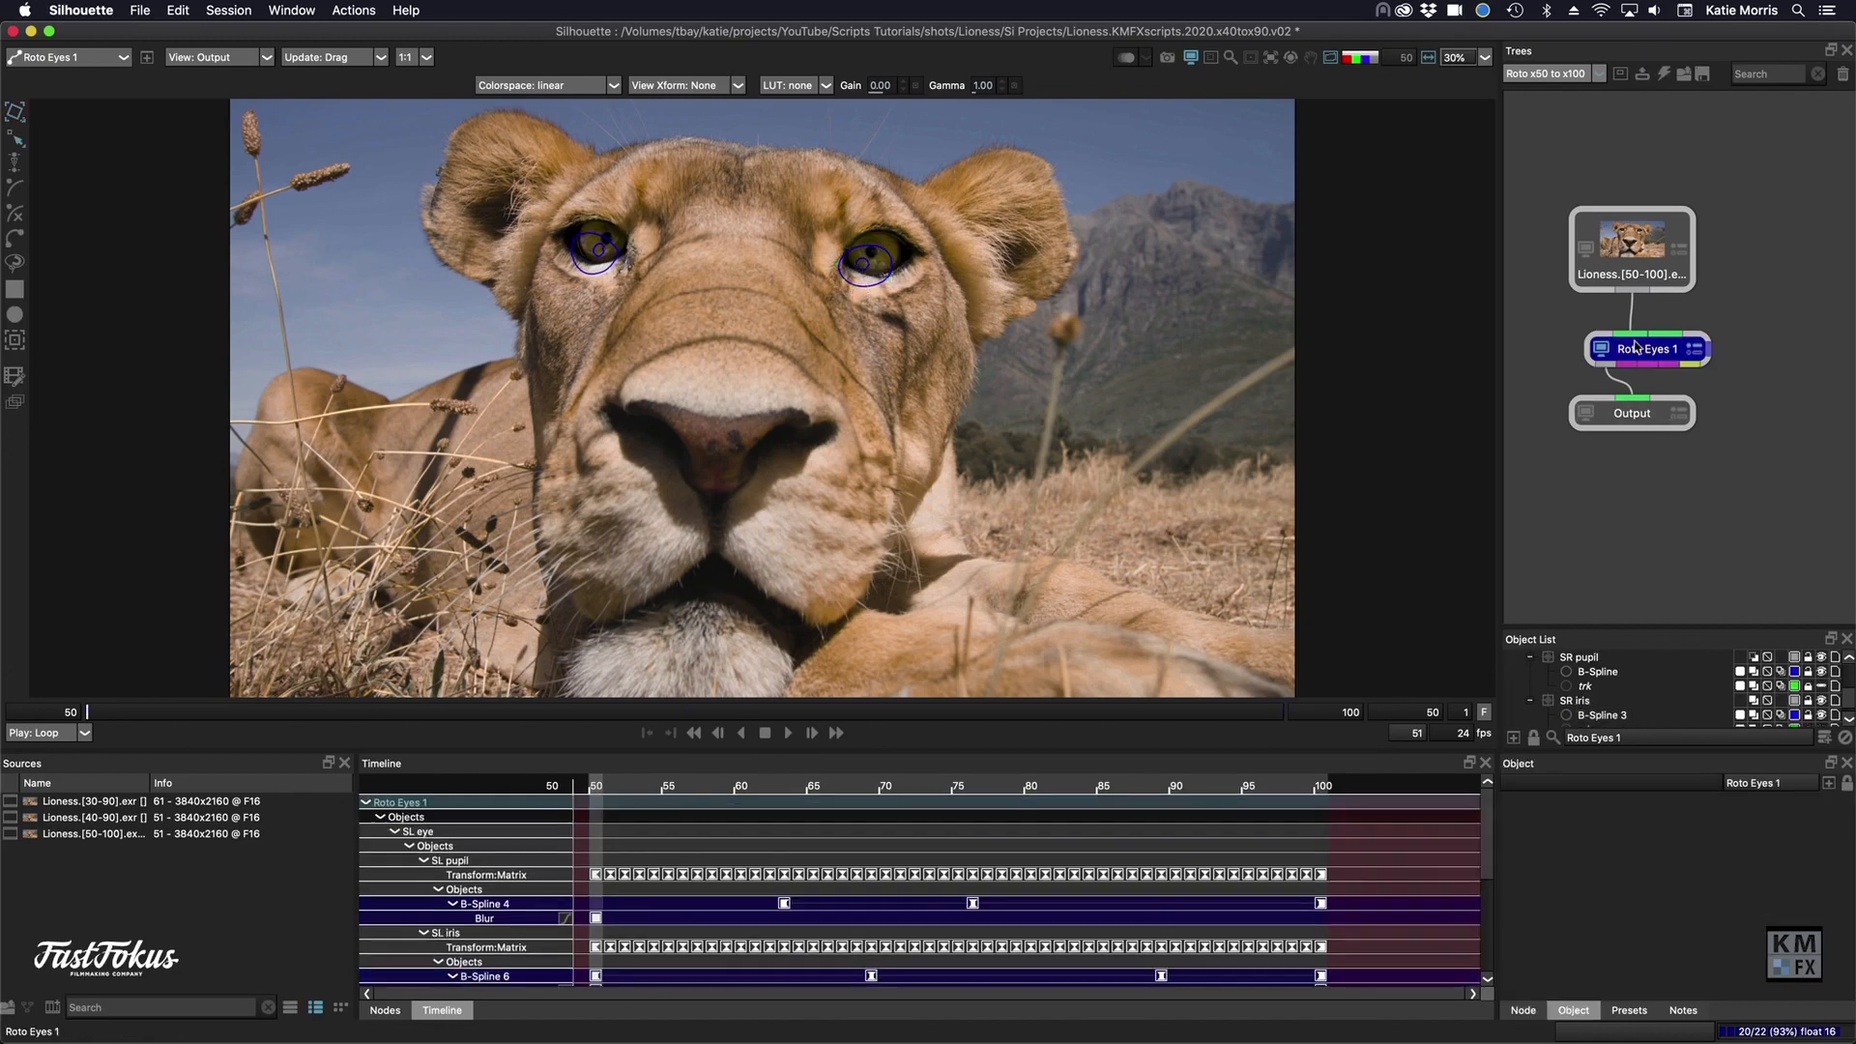
pyautogui.hotkey('alt', 'o')
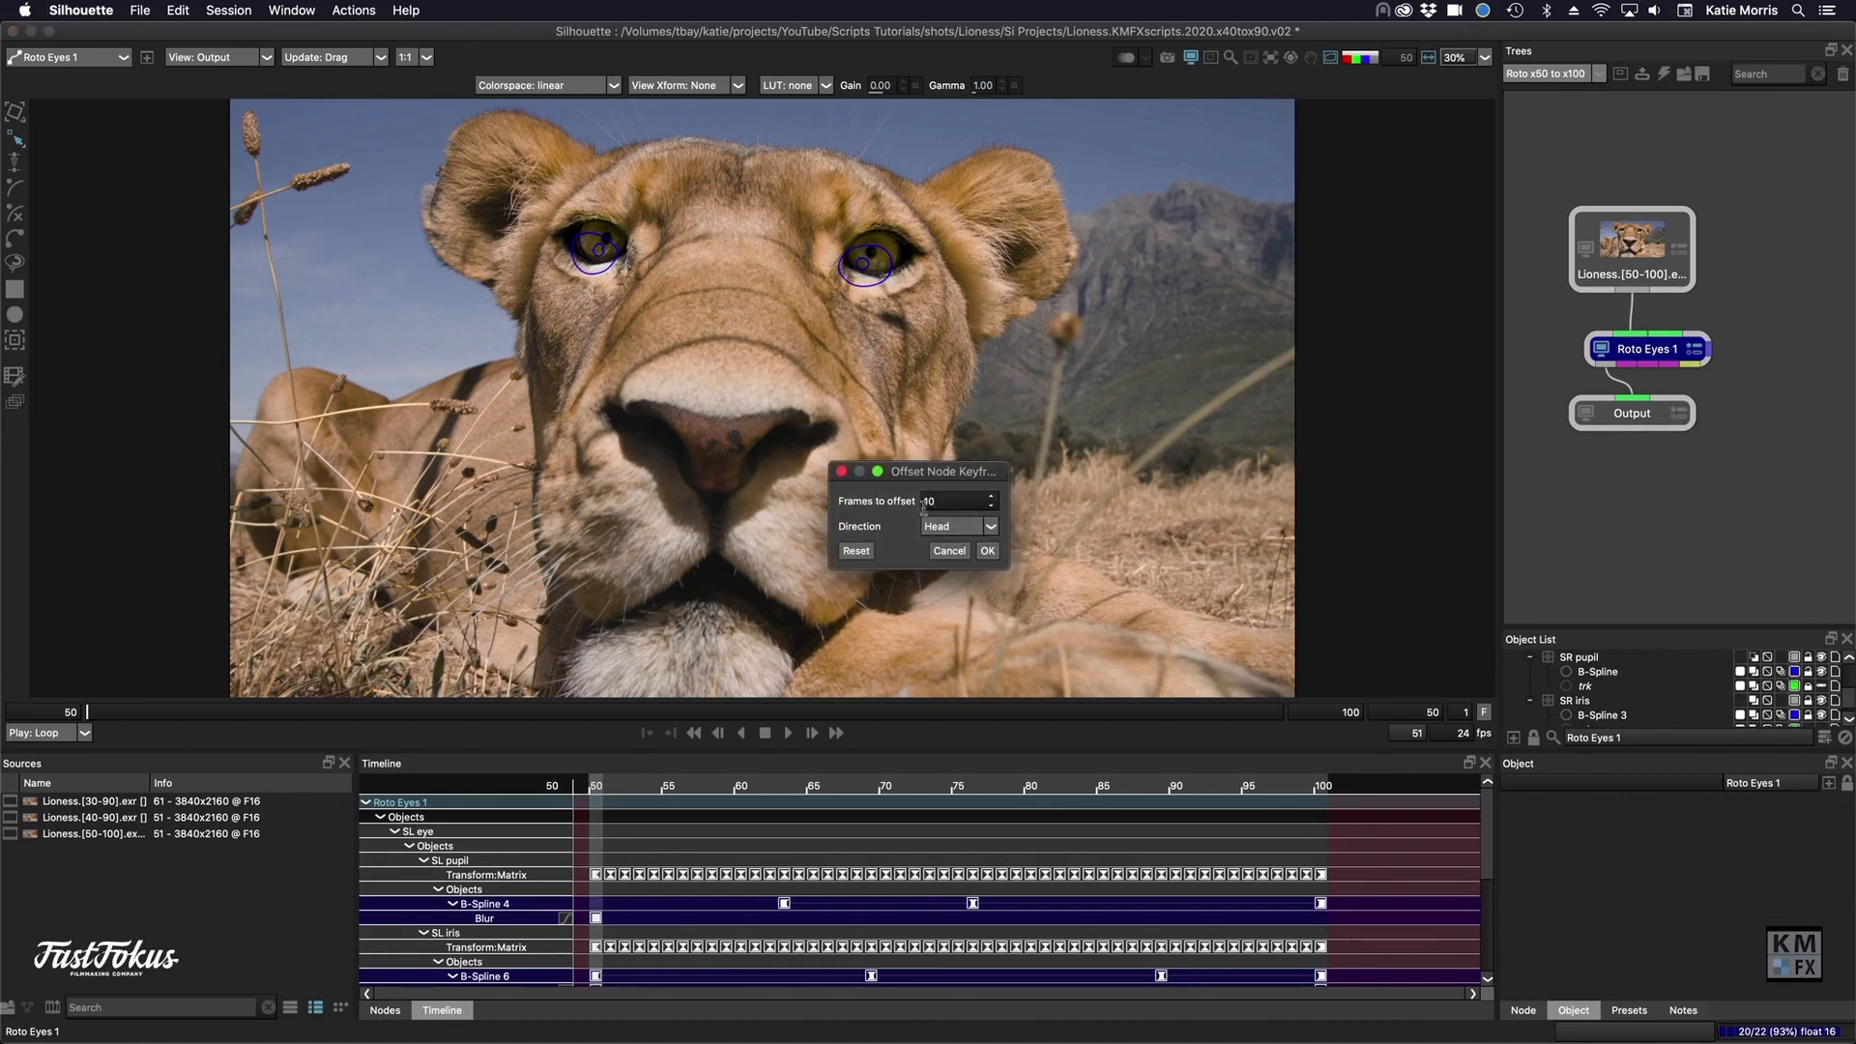
pyautogui.click(987, 552)
pyautogui.moveTo(594, 789); pyautogui.dragTo(653, 789)
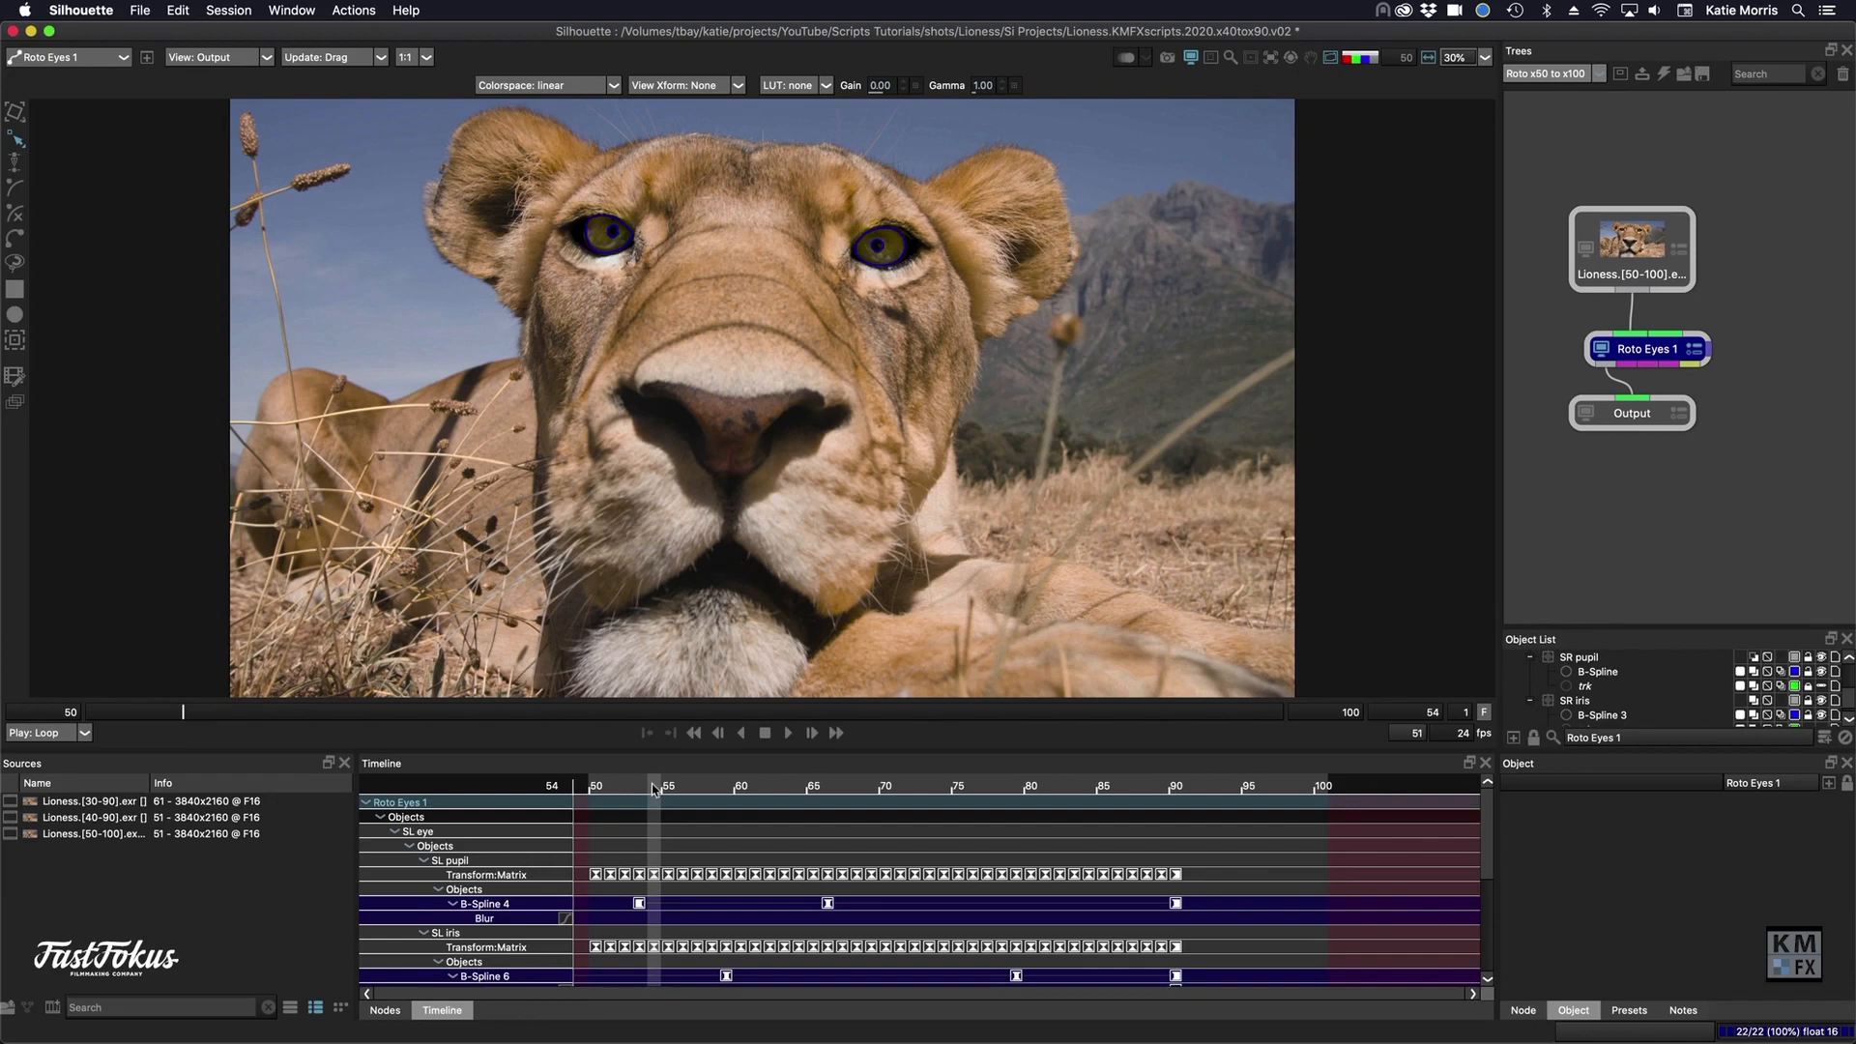
# - Return to the Roto x40 to x90 session and examine the Color Correct node's keyframes and the animated eye color in the Output
pyautogui.click(1566, 77)
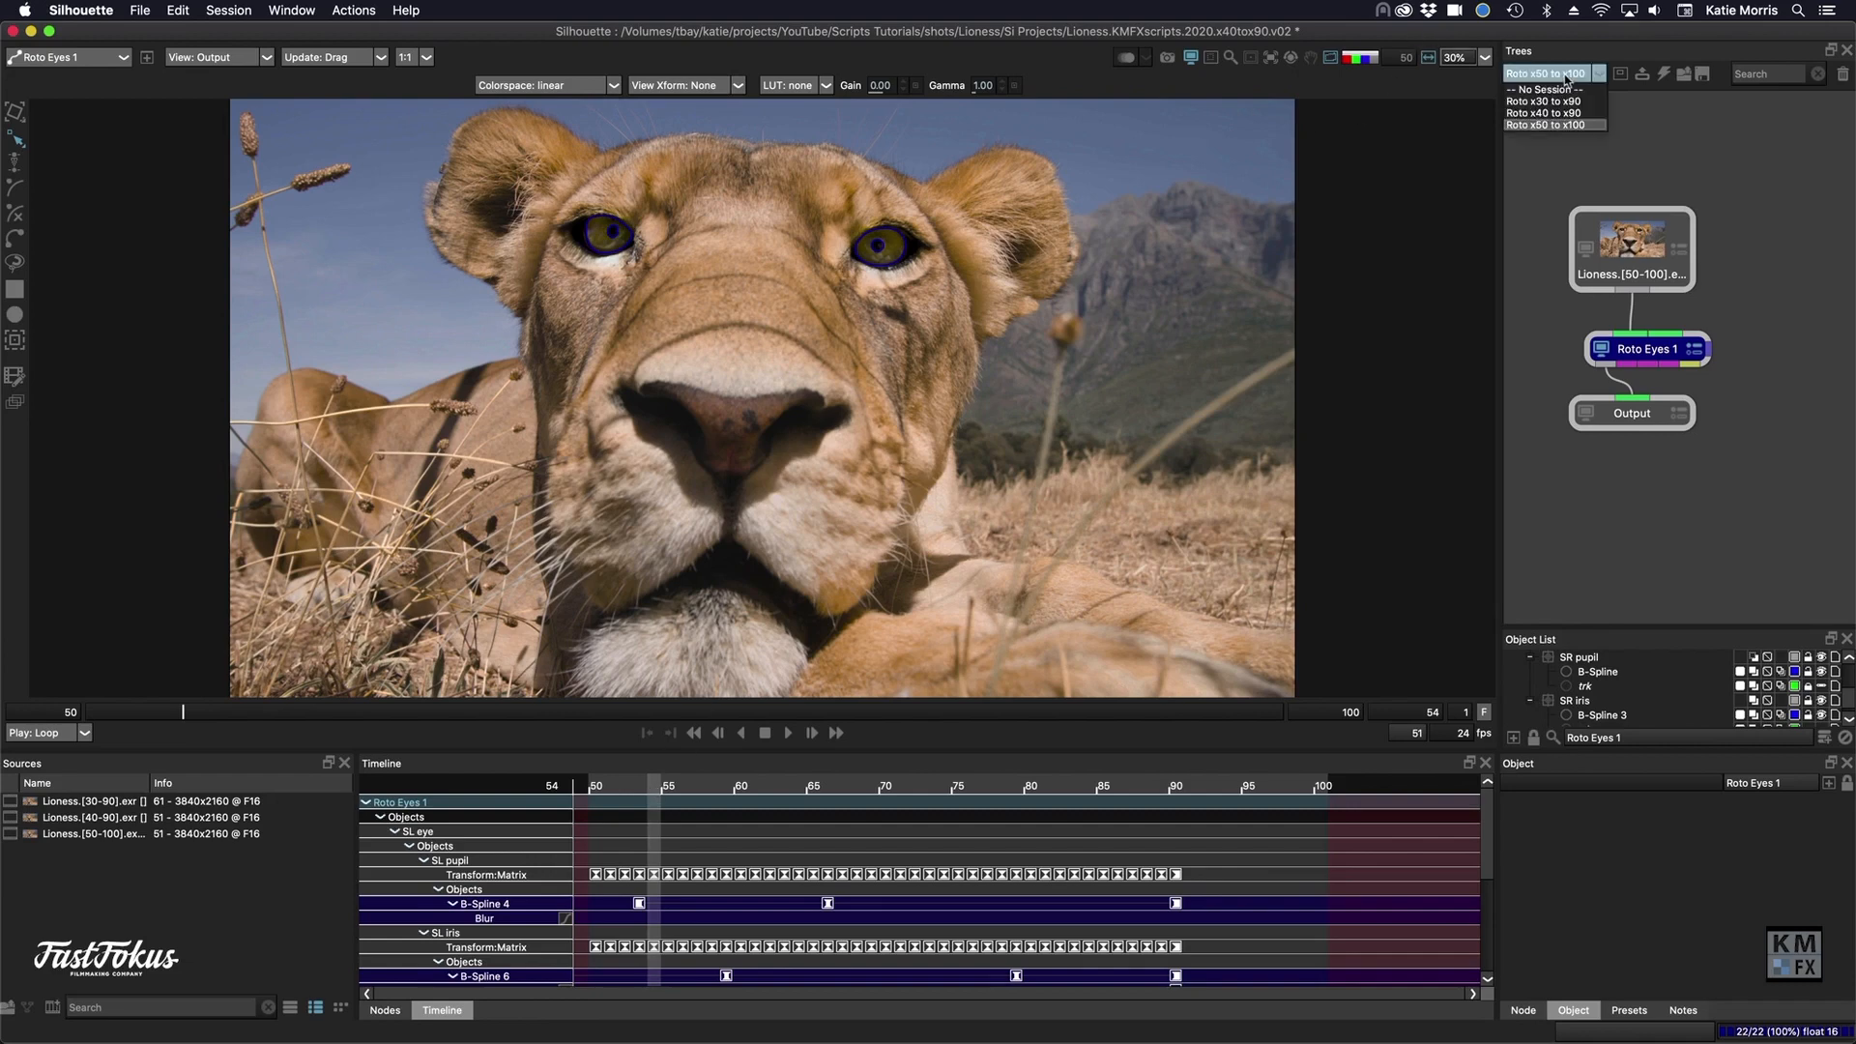
pyautogui.click(1552, 114)
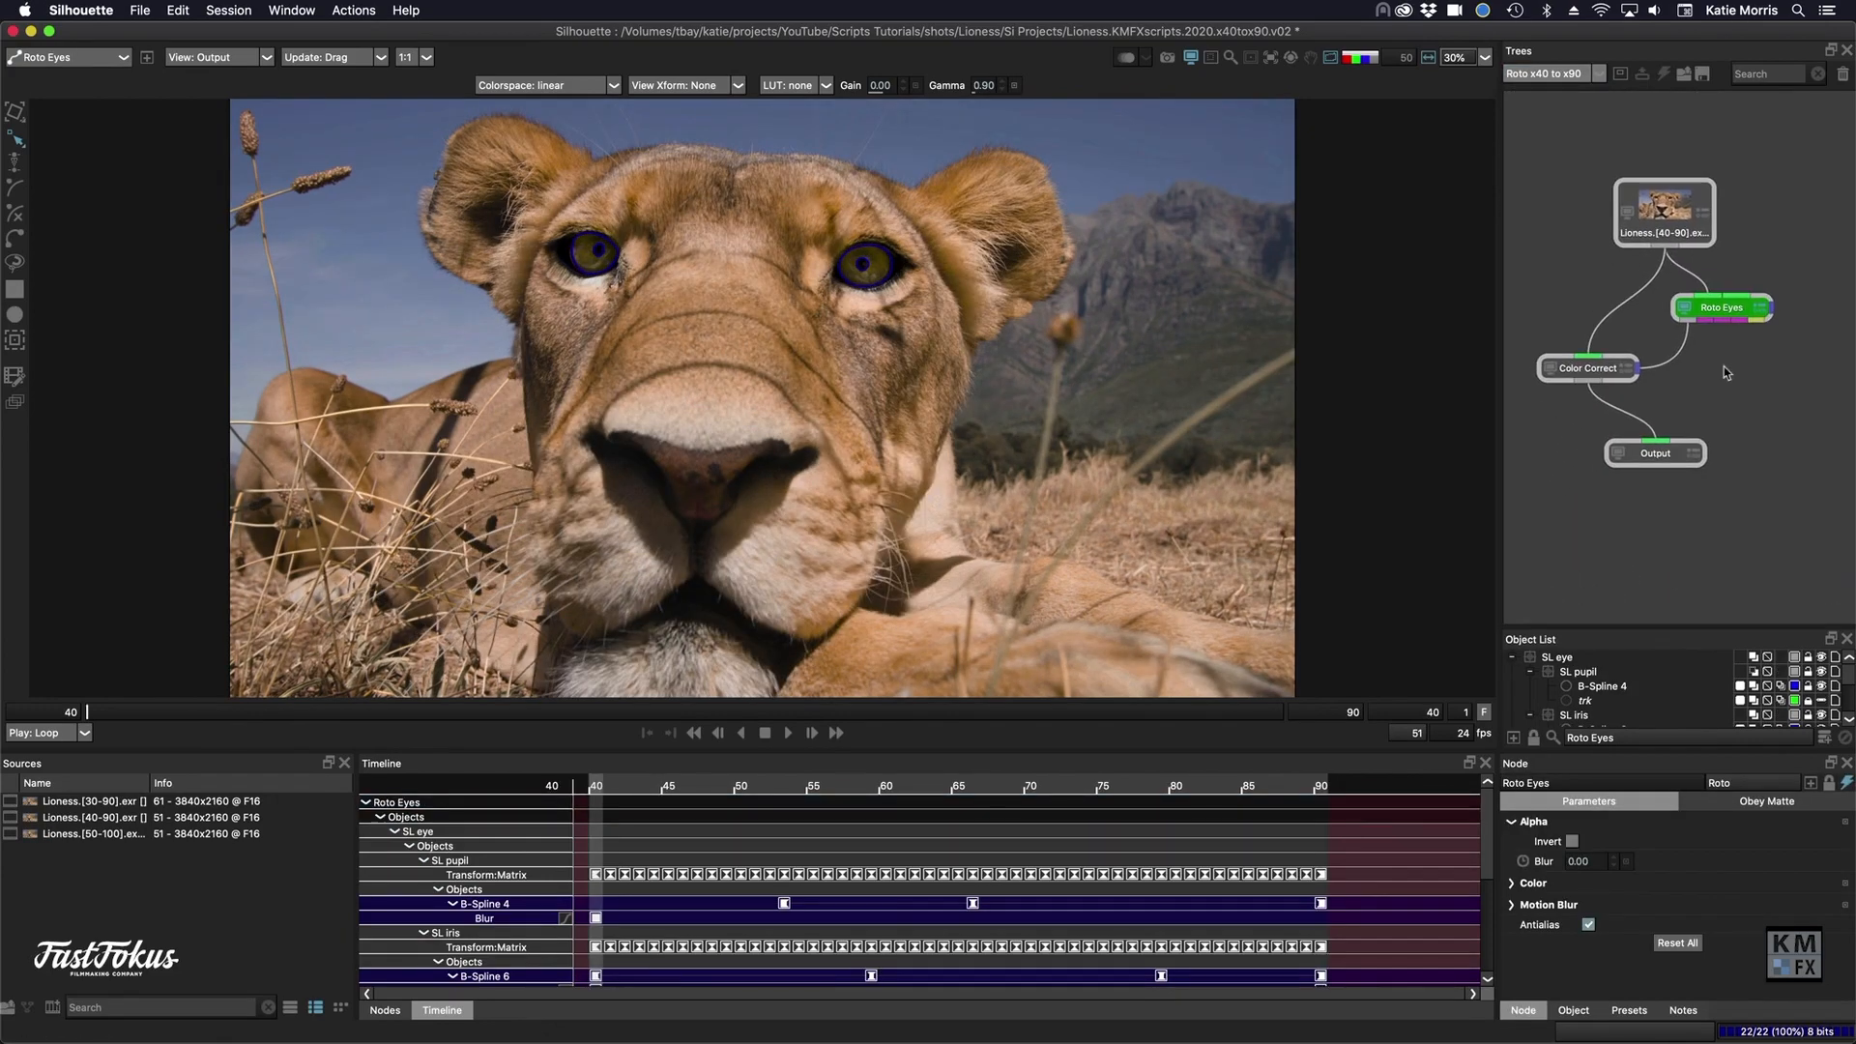
pyautogui.click(1575, 369)
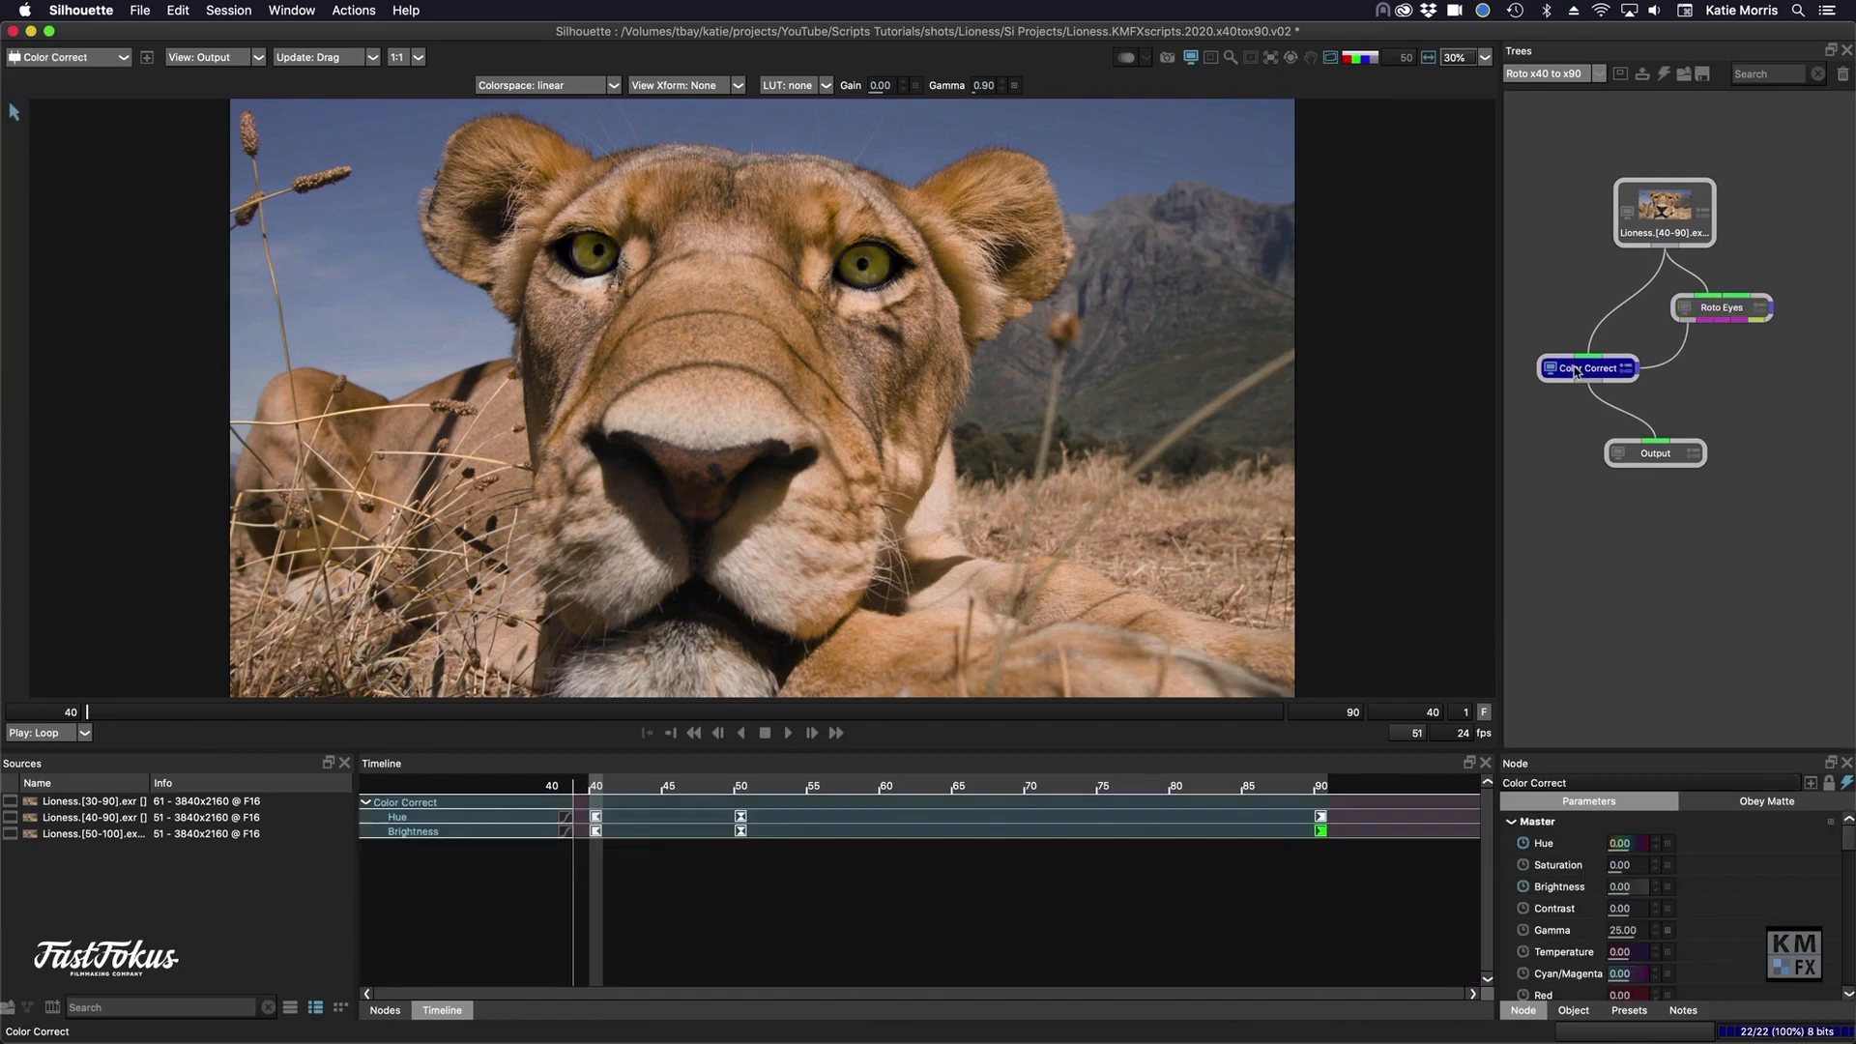
pyautogui.click(1657, 454)
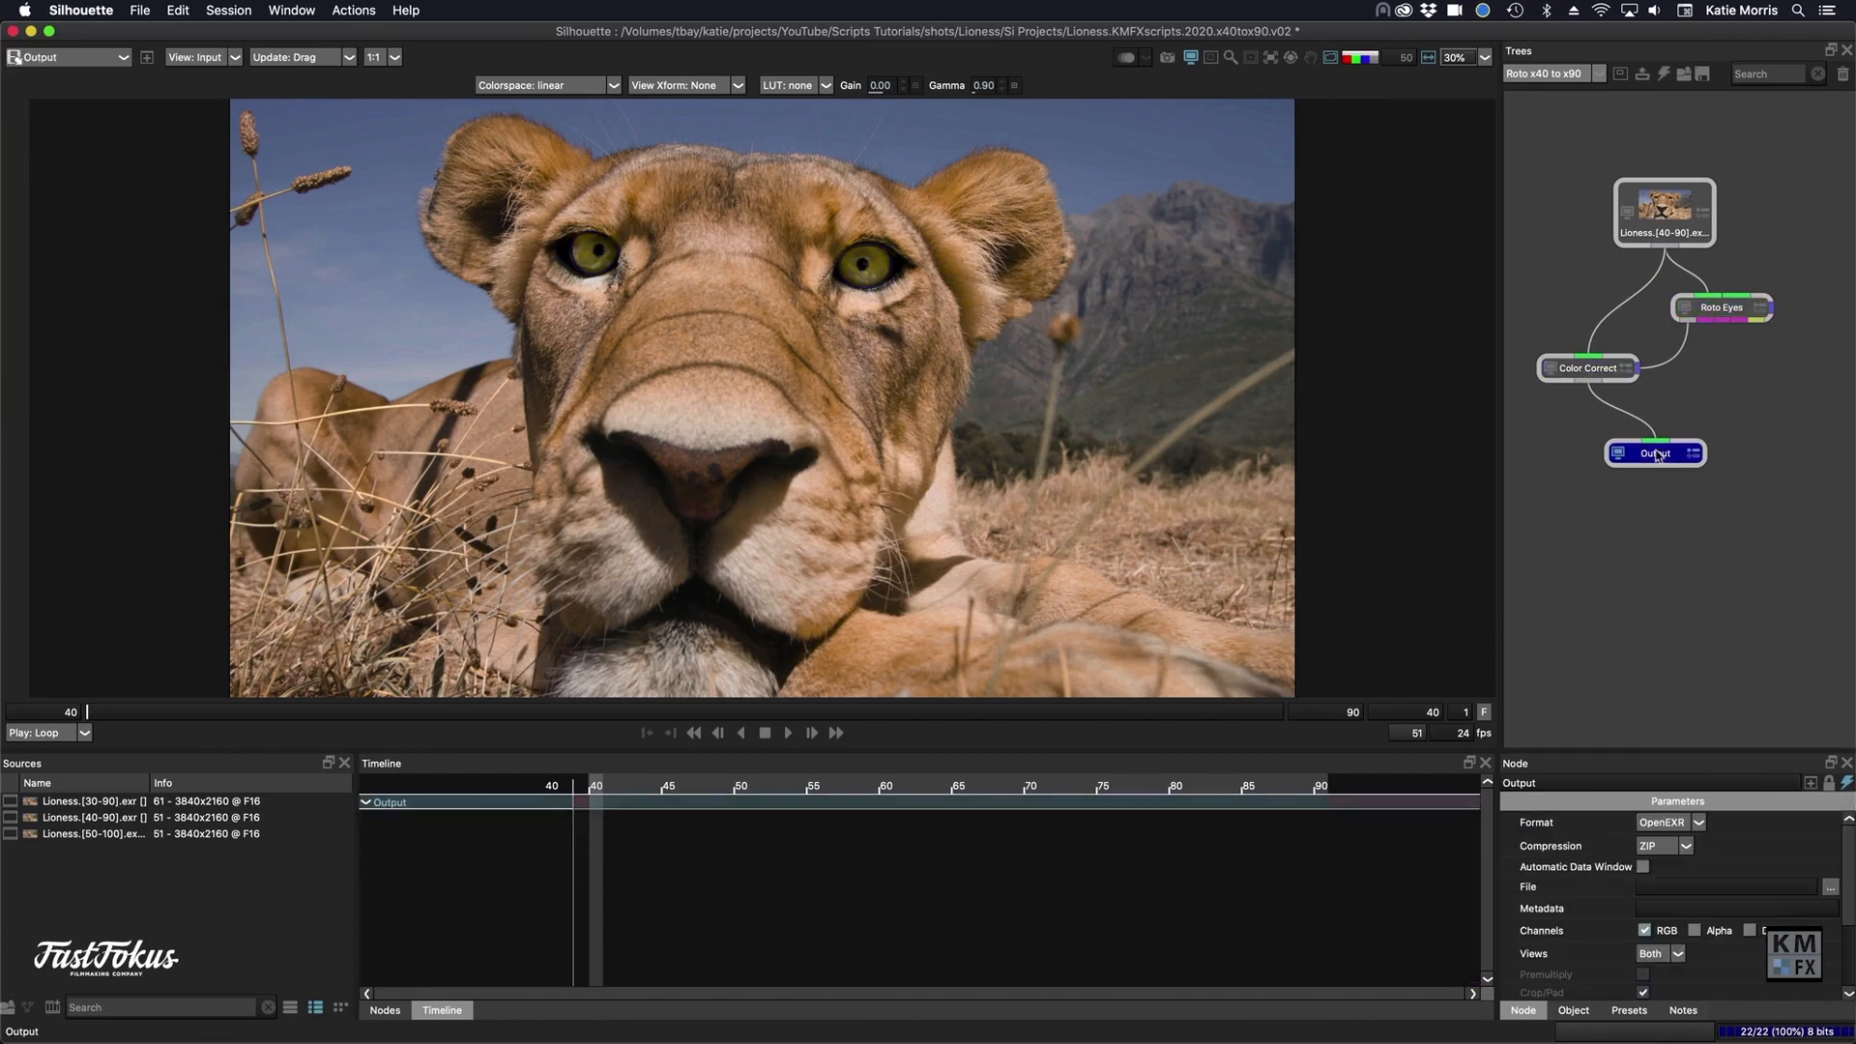
pyautogui.moveTo(580, 713); pyautogui.dragTo(469, 713)
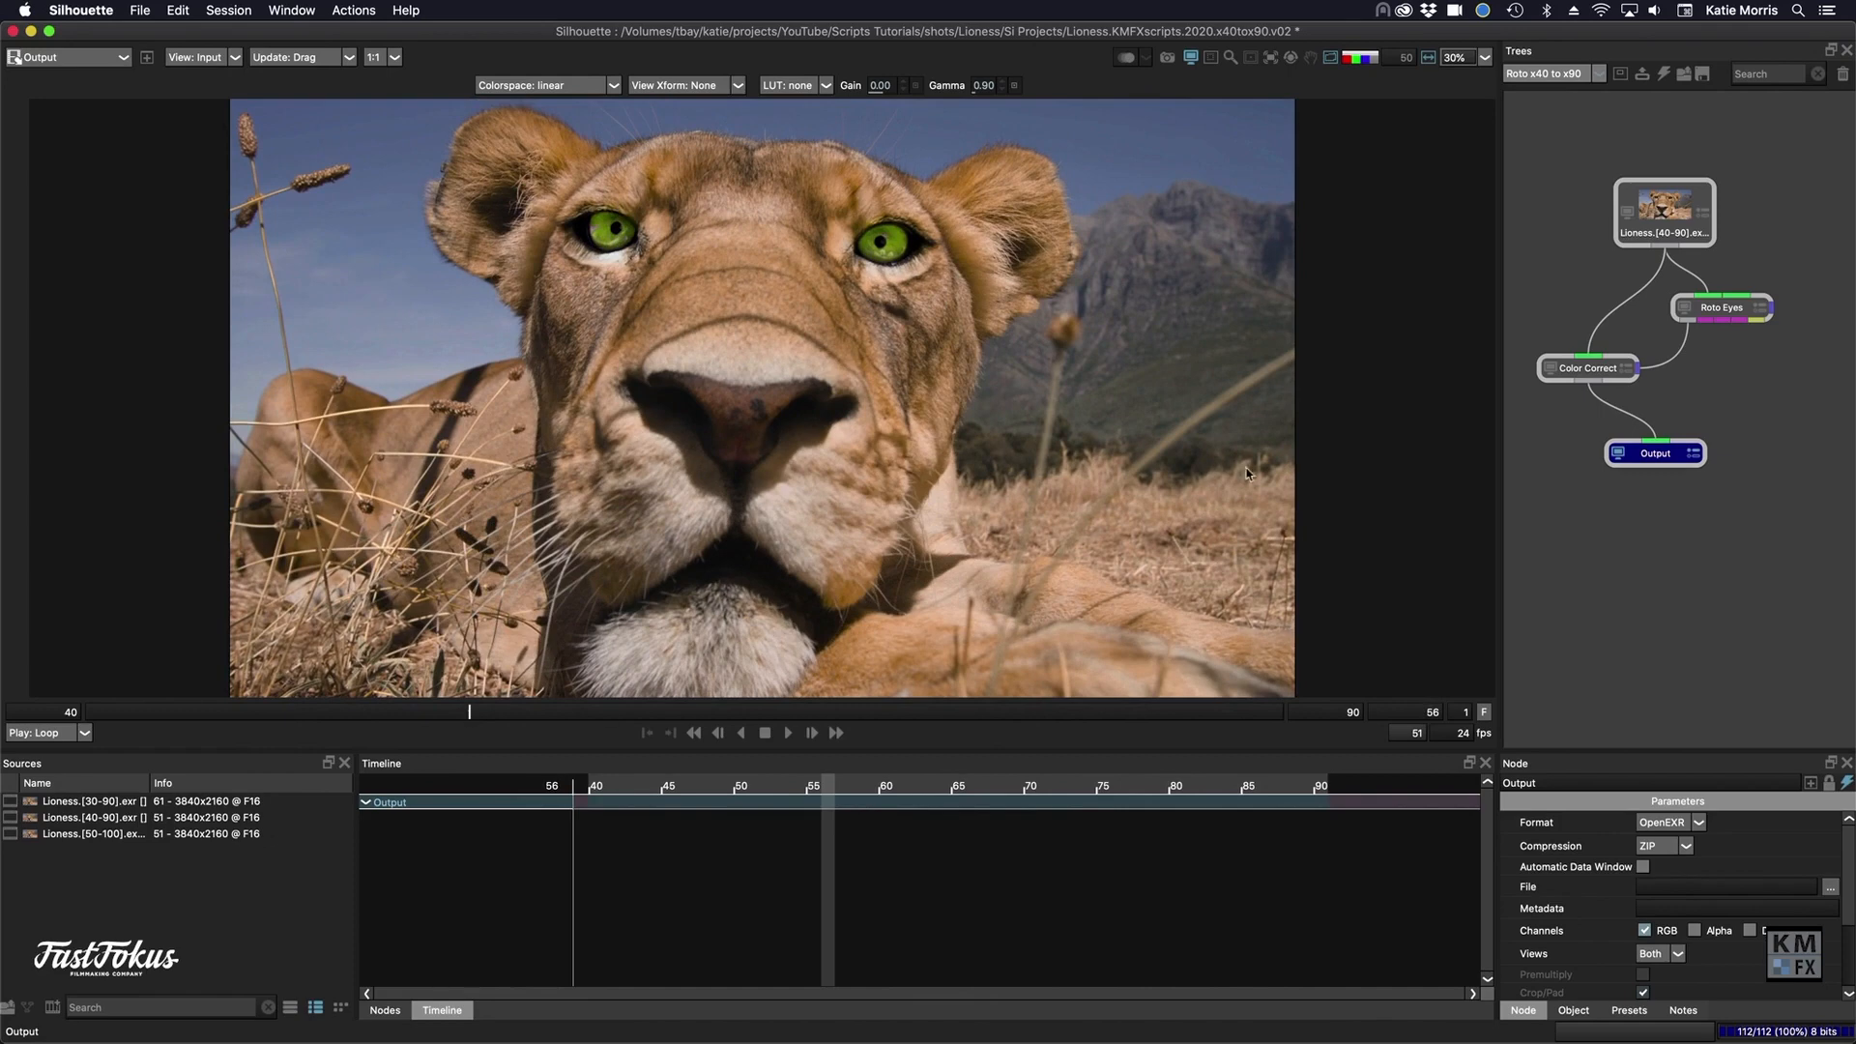
# - Copy the Color Correct node from the Roto x40 to x90 session into the Roto x30 to x90 session
pyautogui.click(1585, 375)
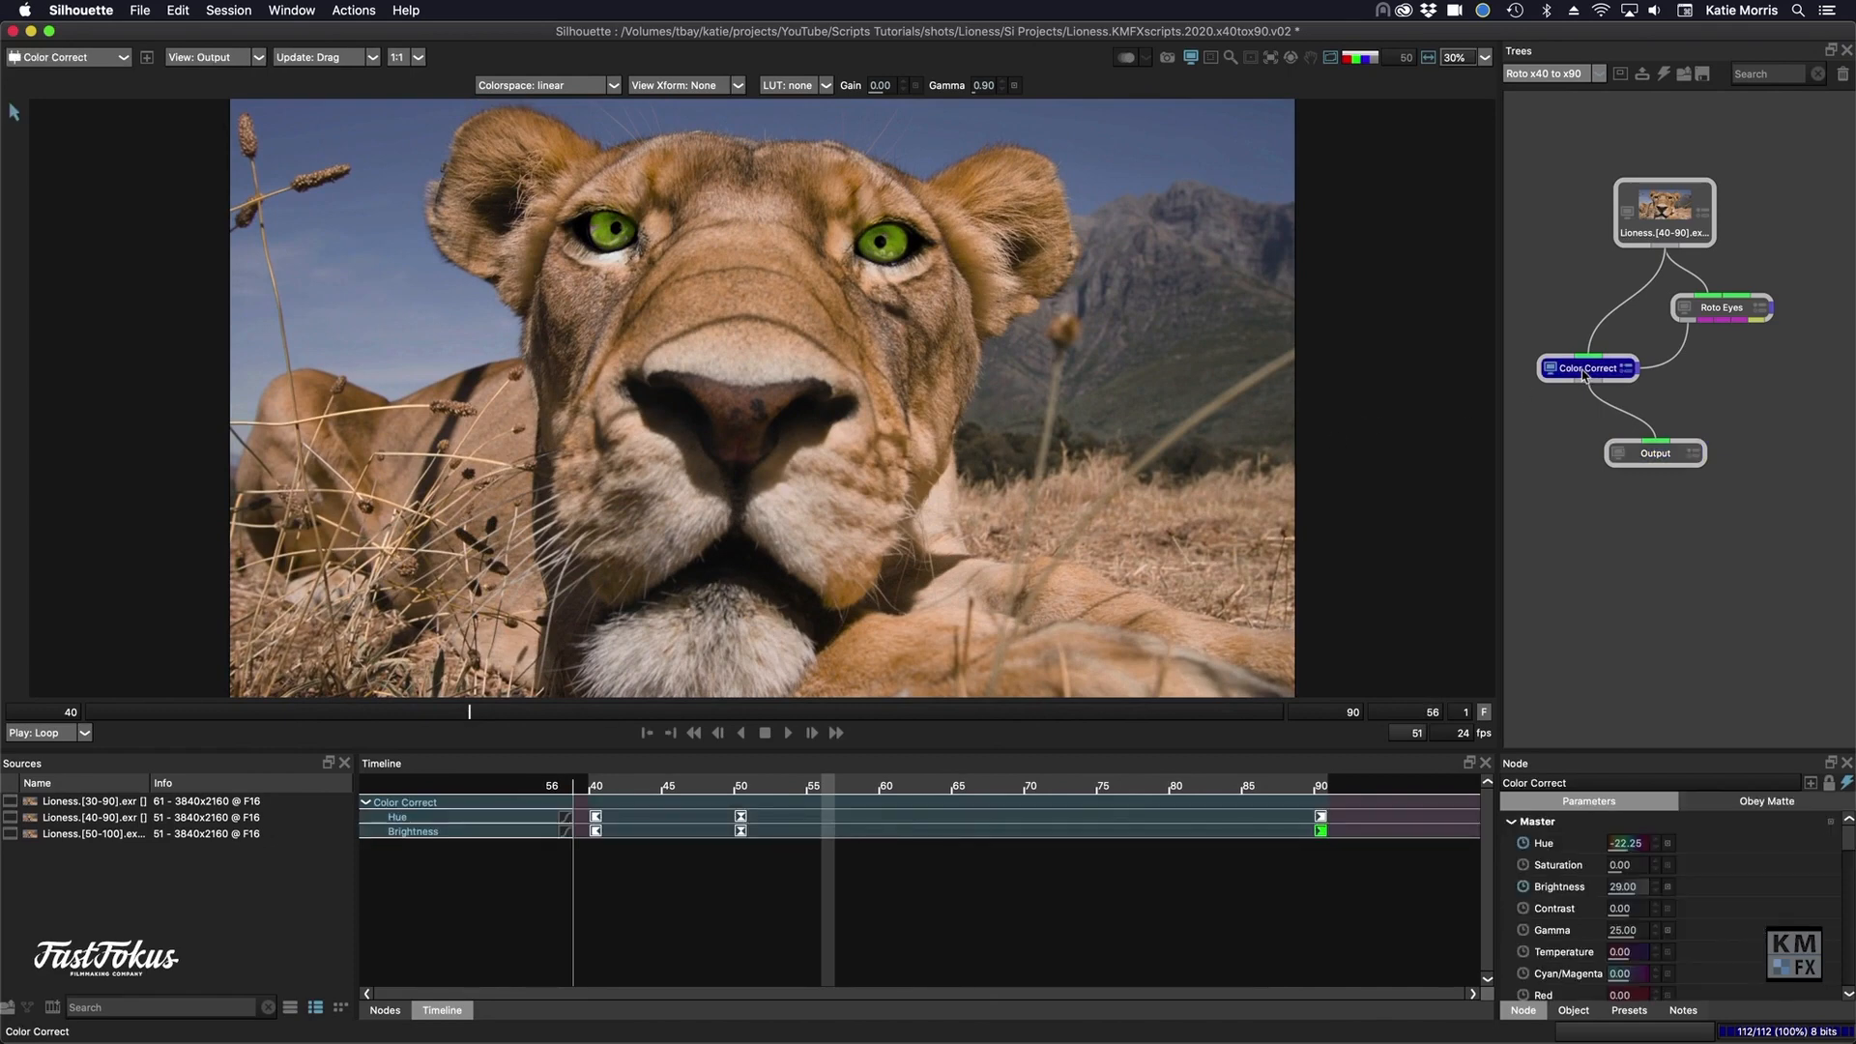
pyautogui.click(1546, 74)
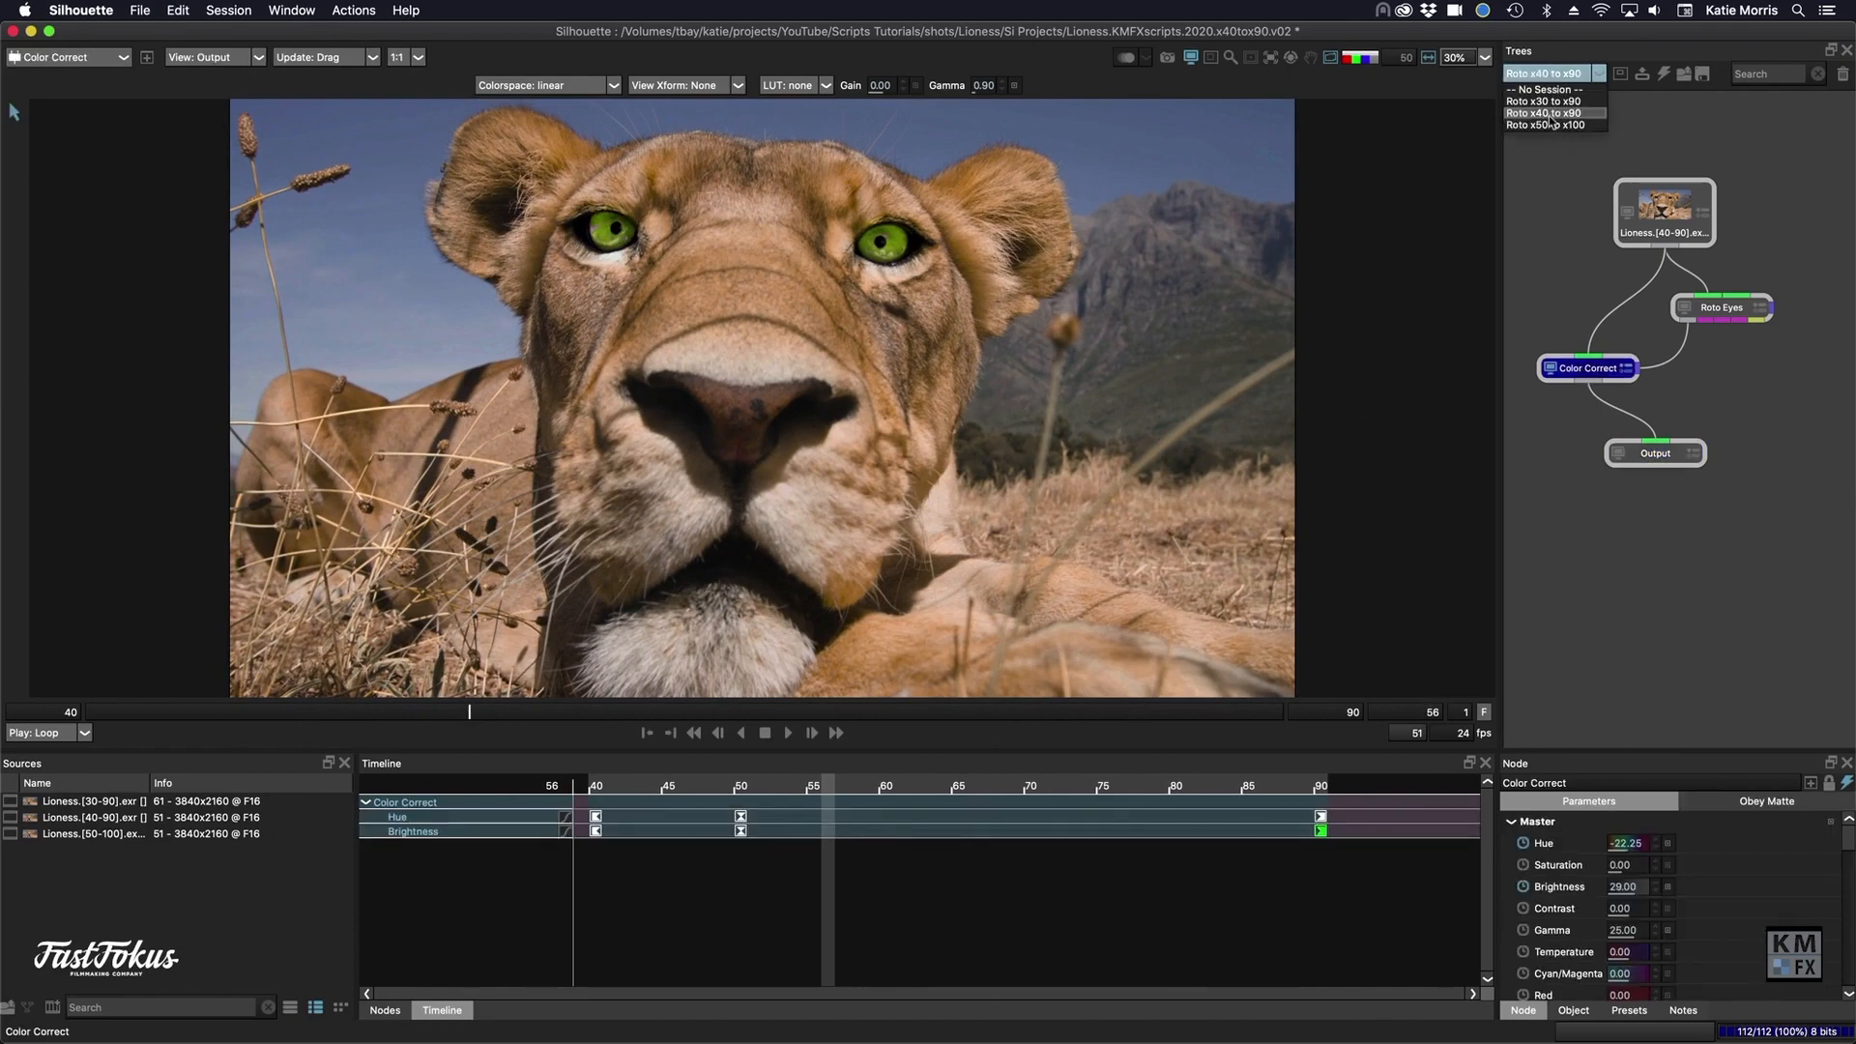
pyautogui.click(1553, 102)
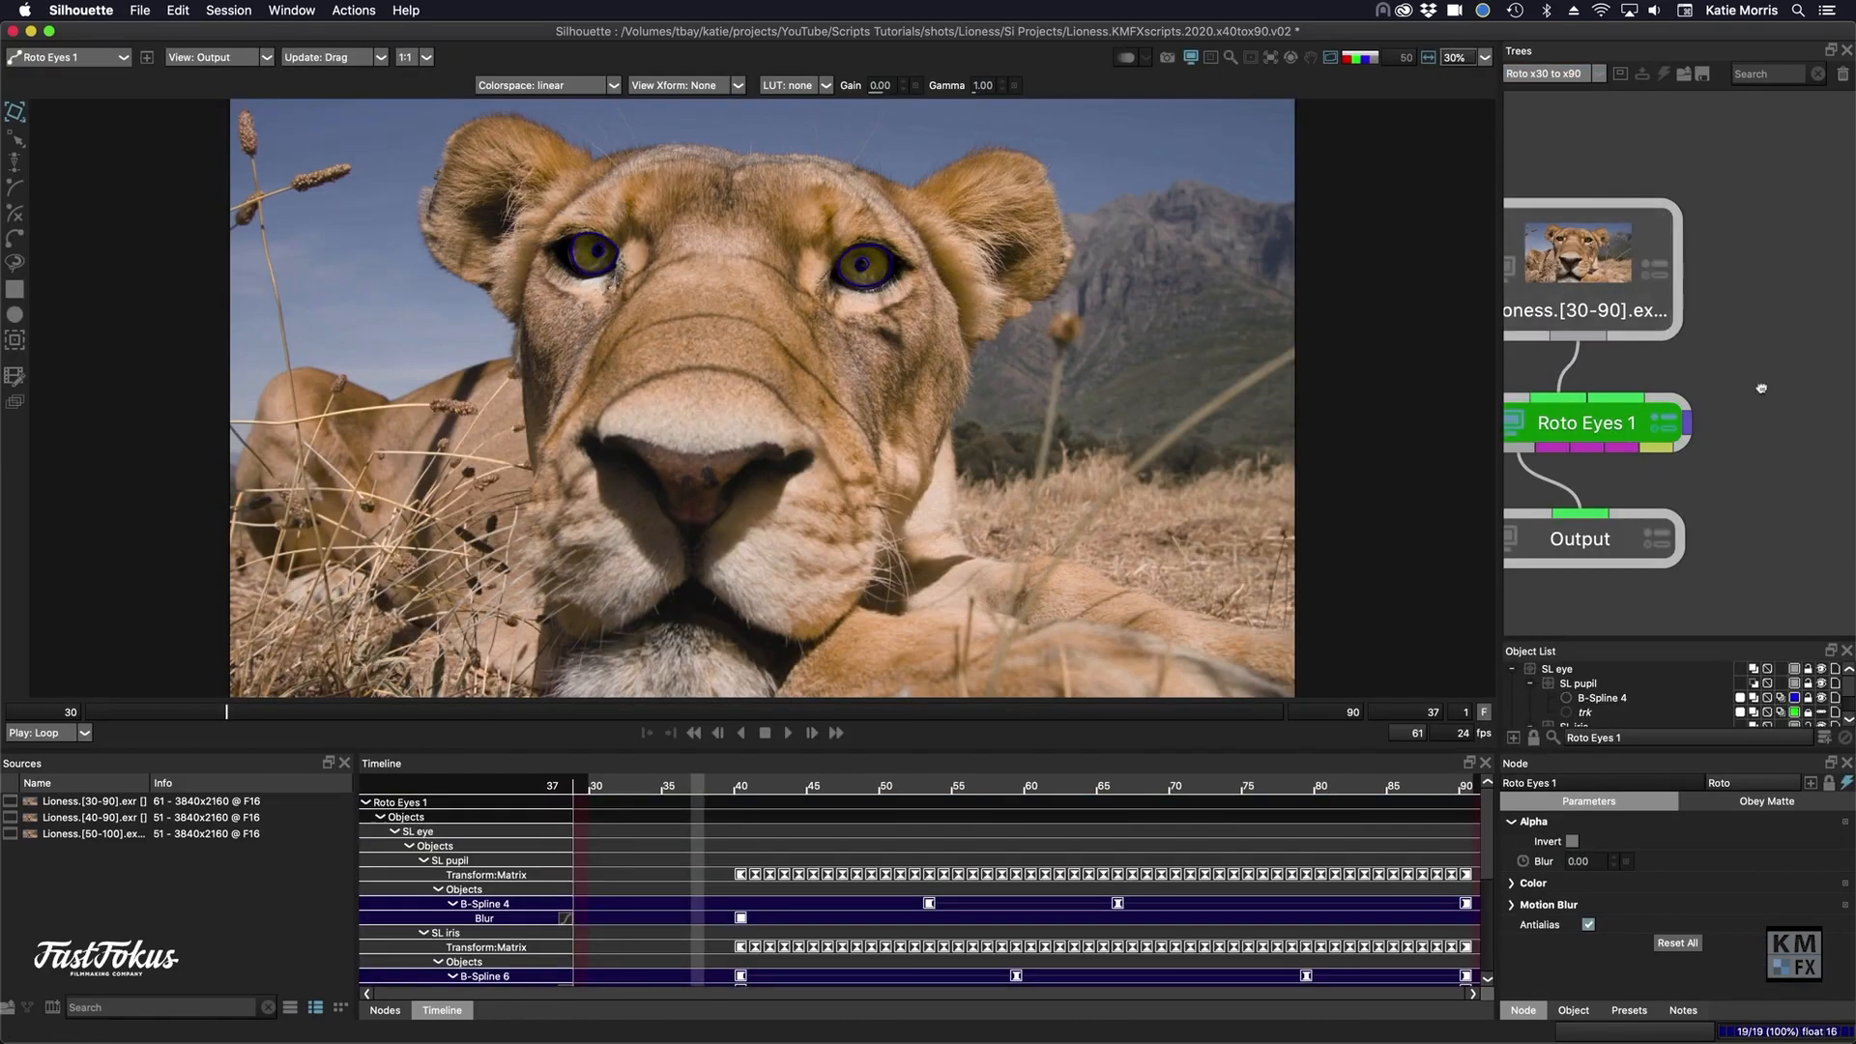
pyautogui.scroll(-3, 1527, 440)
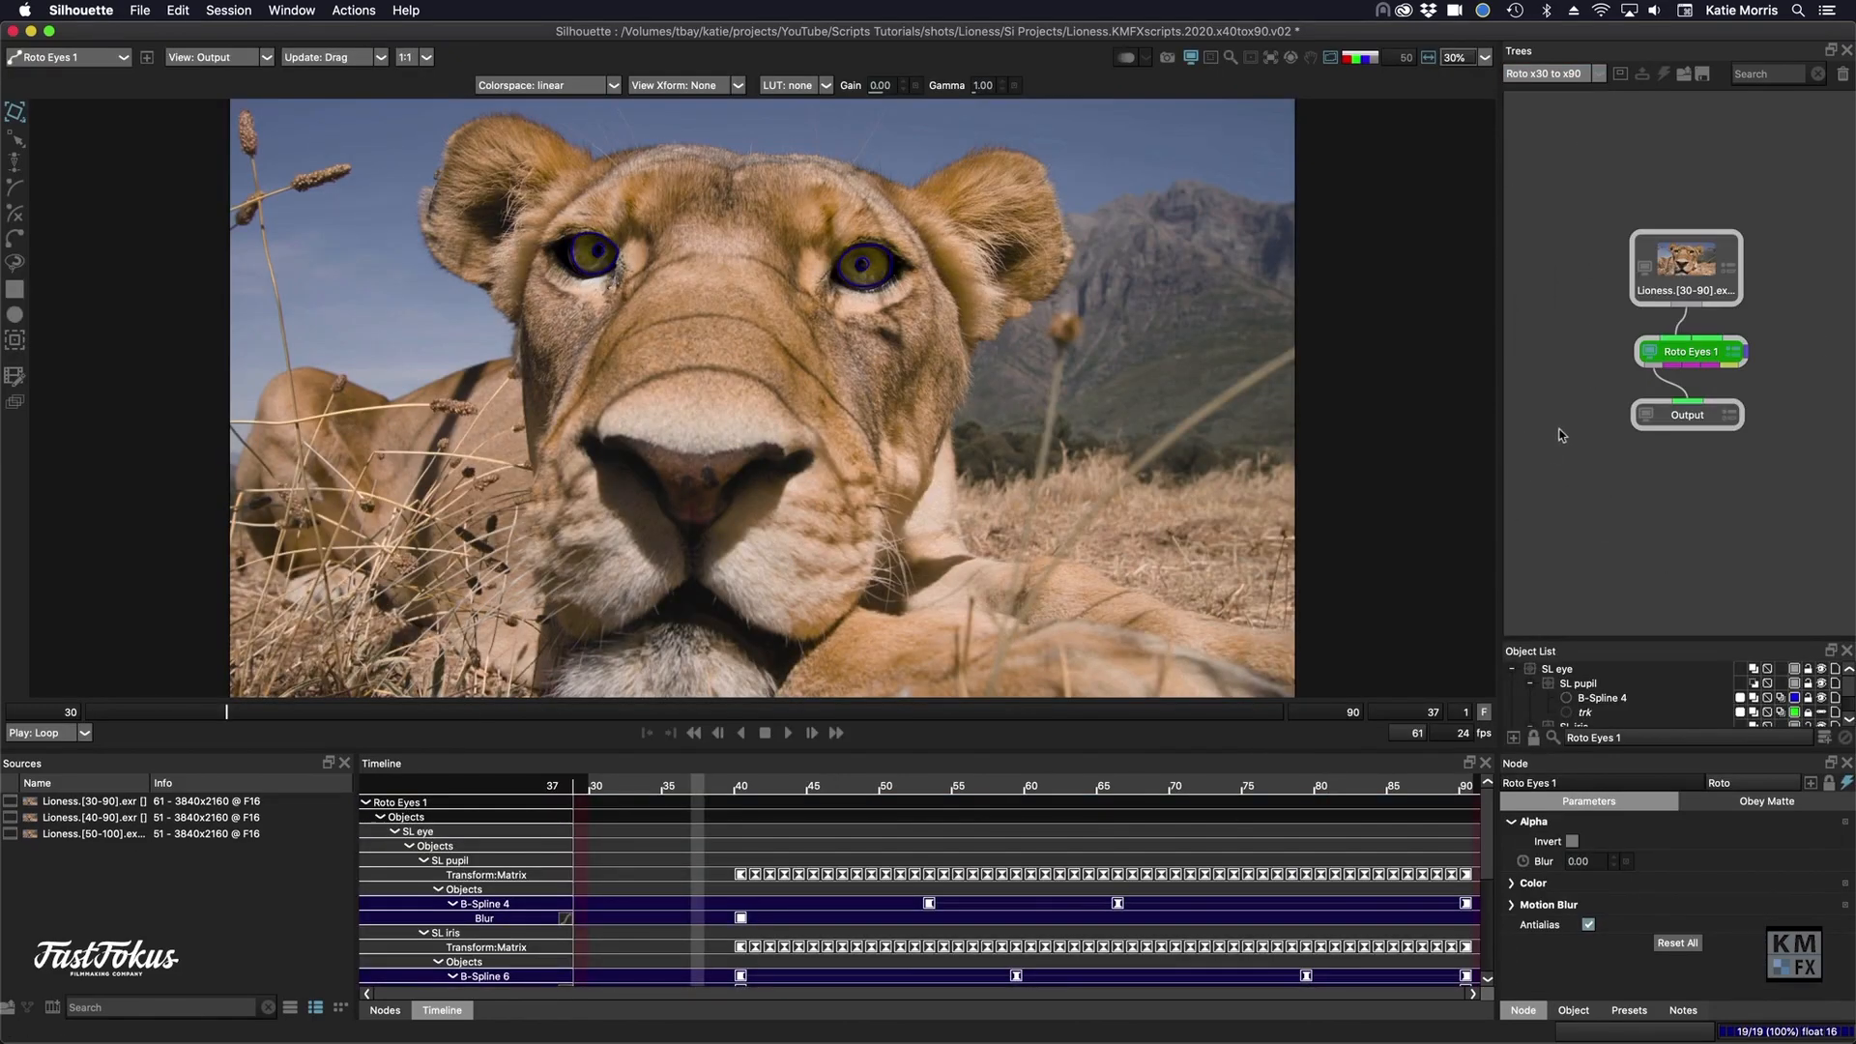
pyautogui.press('c')
# - Connect Color Correct 1 between the Lioness.[30-90] source and Output, using Roto Eyes 1 as its matte, and view its result
pyautogui.moveTo(1676, 416); pyautogui.dragTo(1682, 472)
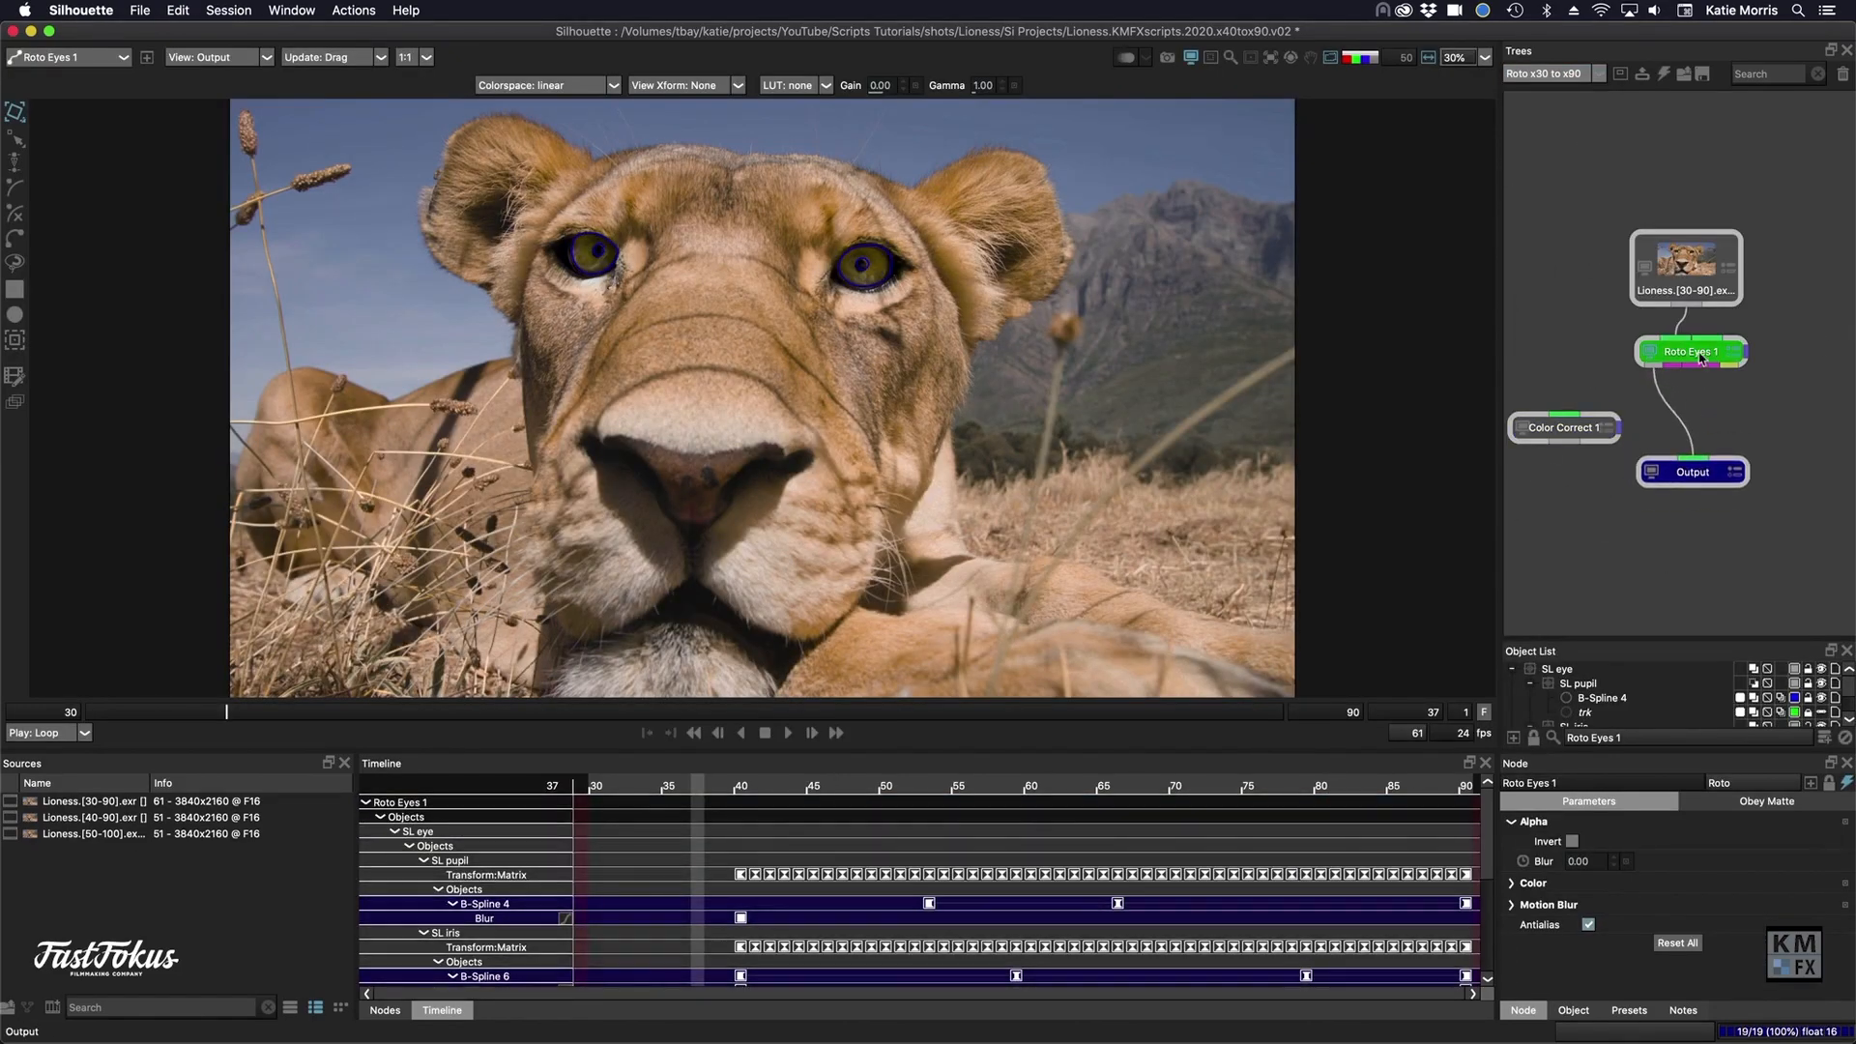
pyautogui.moveTo(1701, 359); pyautogui.dragTo(1724, 373)
pyautogui.moveTo(1573, 427); pyautogui.dragTo(1730, 349)
pyautogui.moveTo(1599, 381); pyautogui.dragTo(1664, 422)
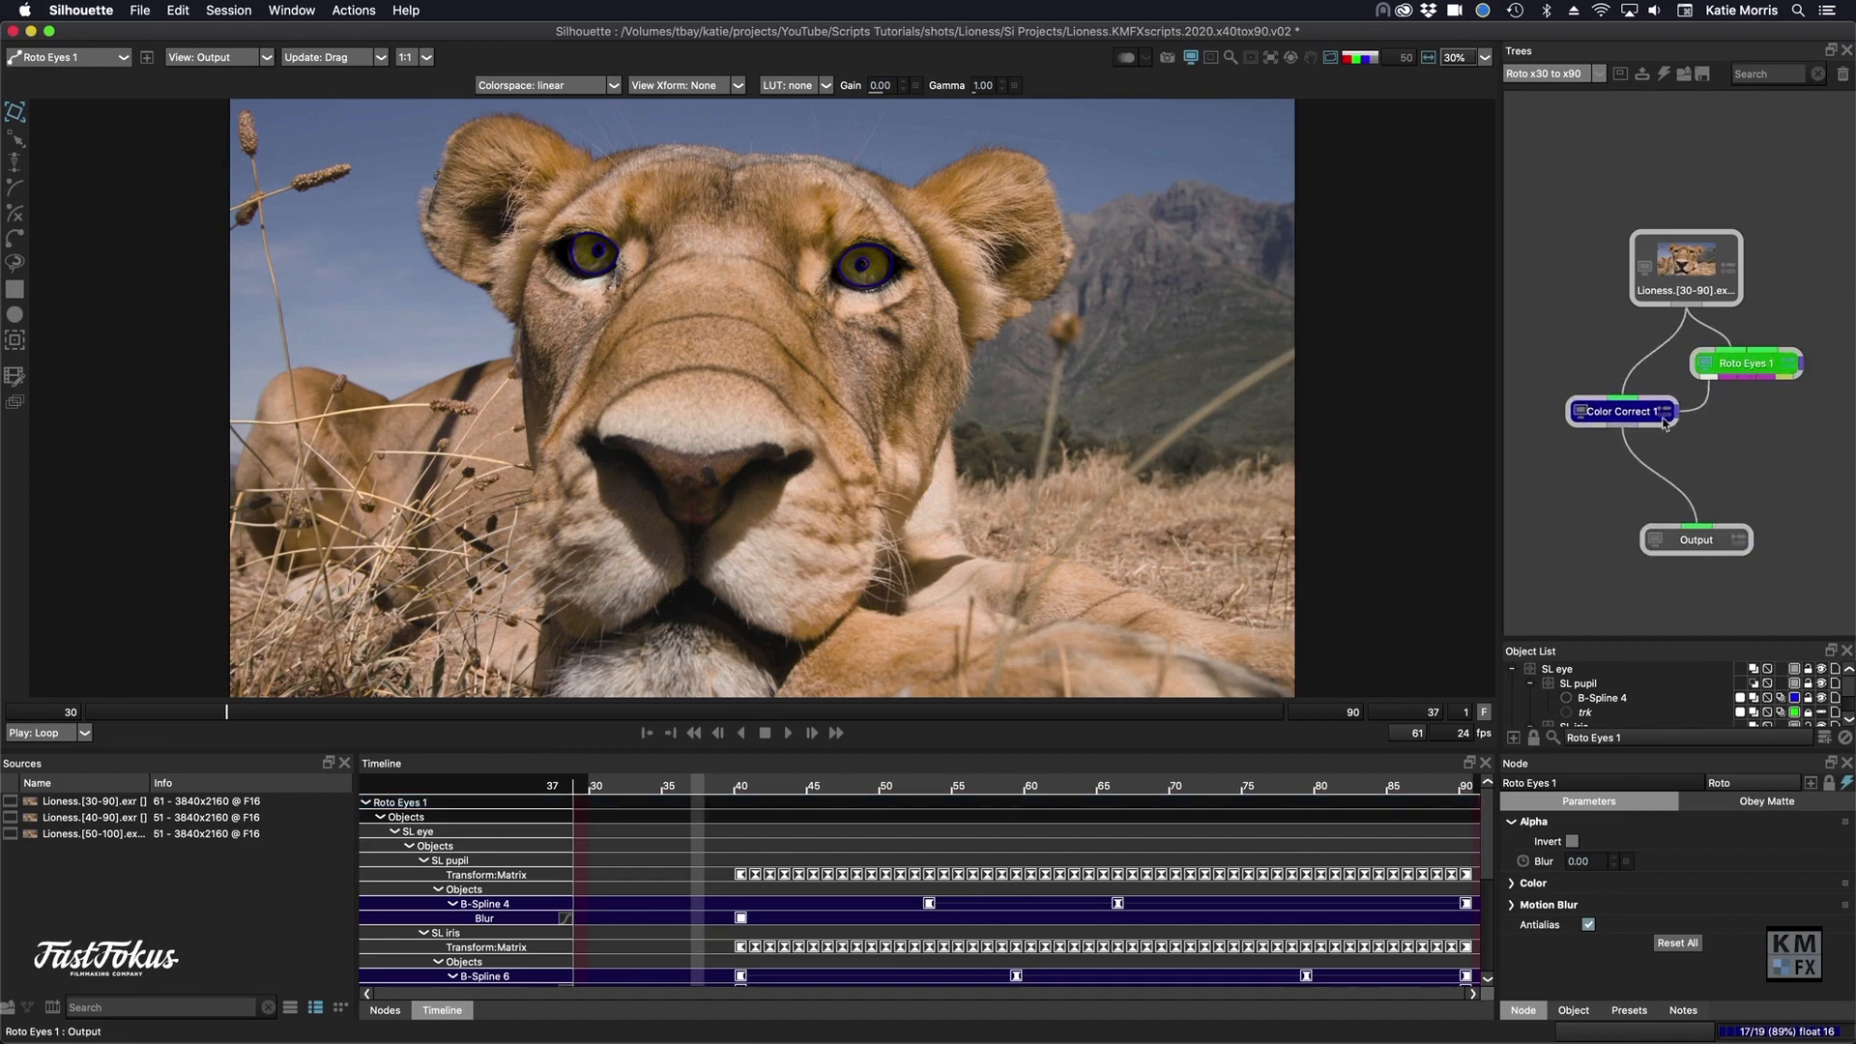
pyautogui.click(1664, 423)
# - Check the Color Correct 1 node's Obey Matte settings and its color parameters at frame 30
pyautogui.click(1762, 804)
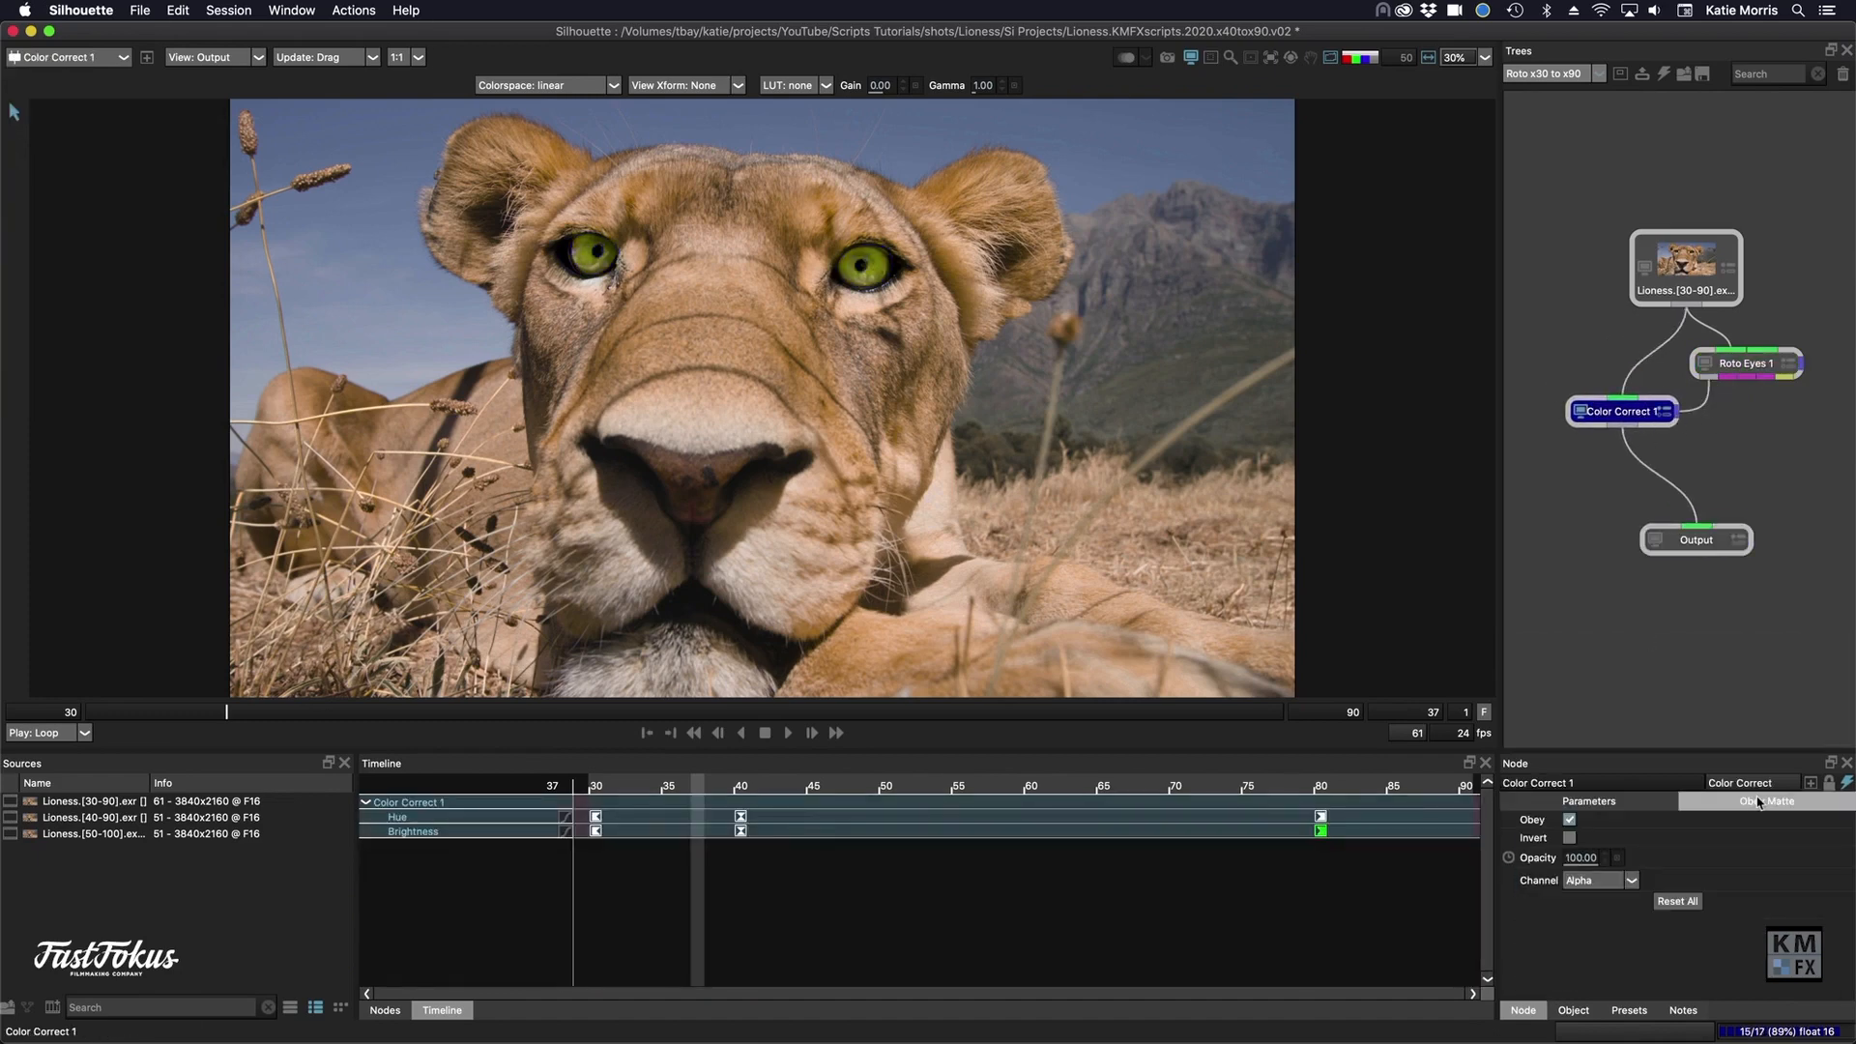
pyautogui.click(1595, 807)
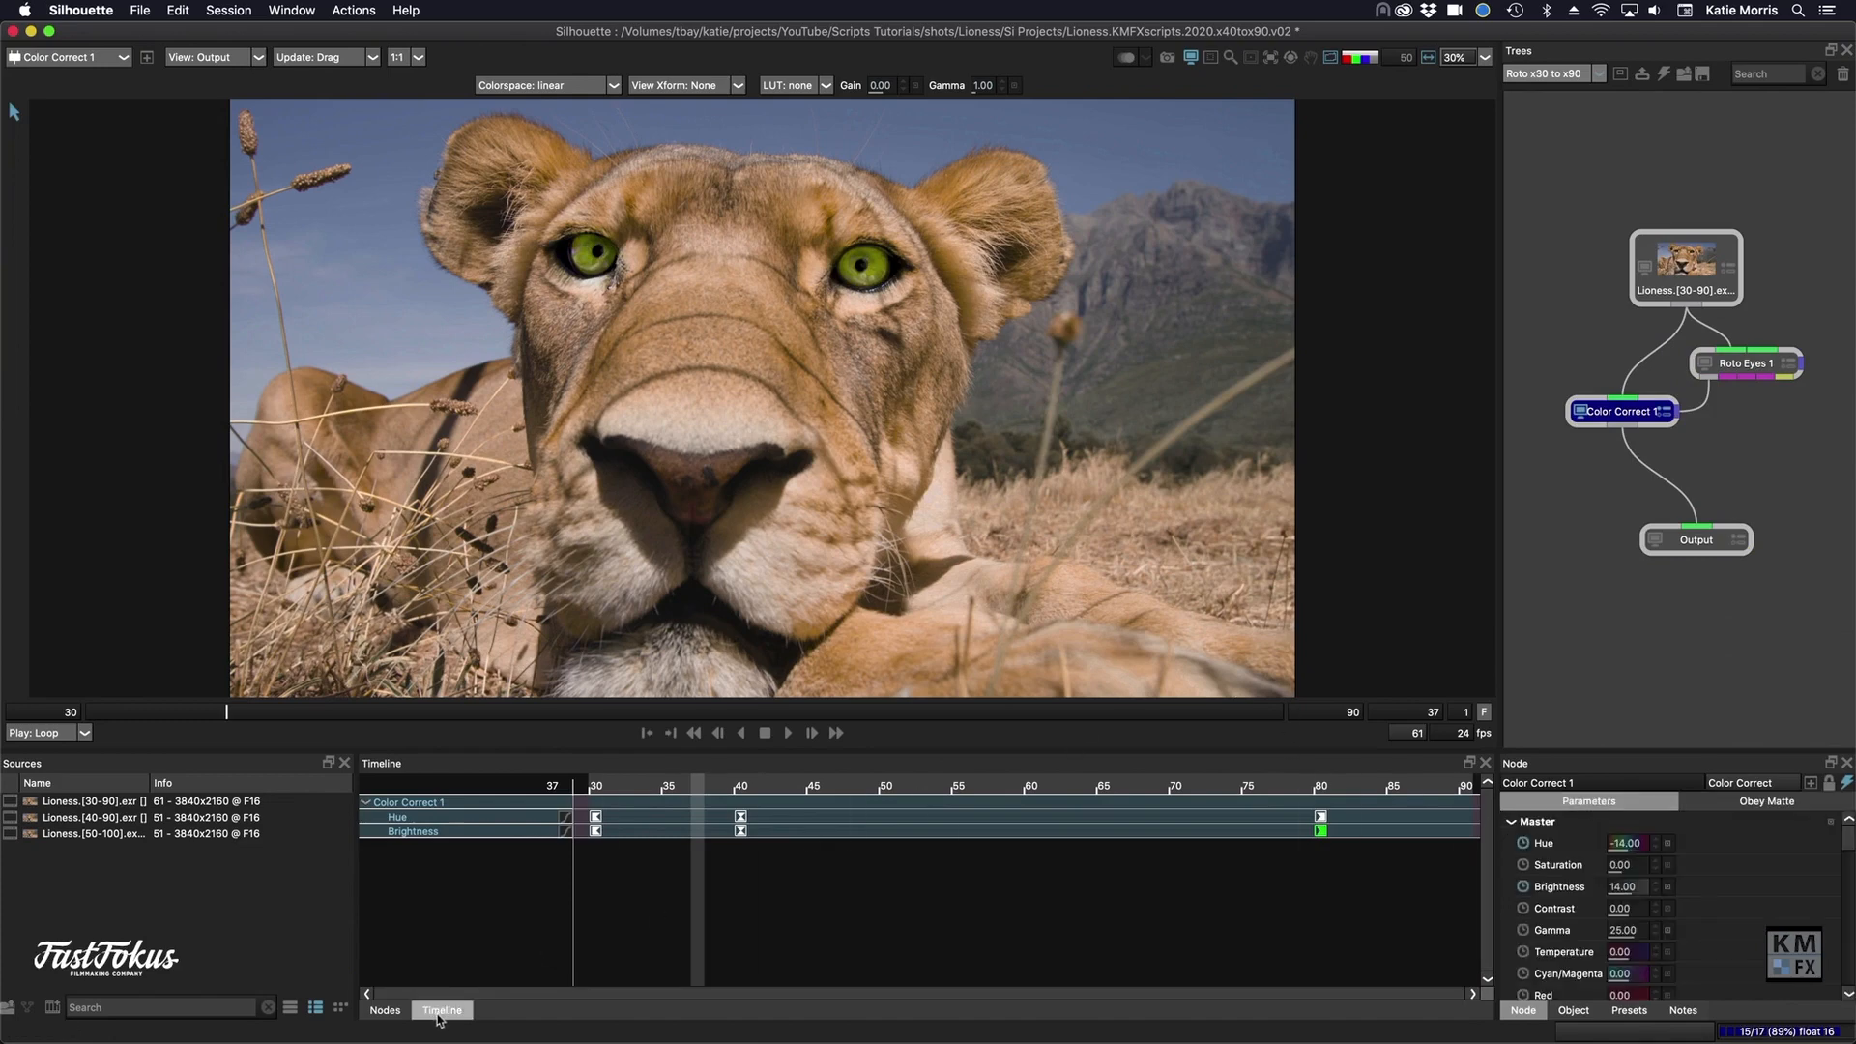
pyautogui.click(595, 783)
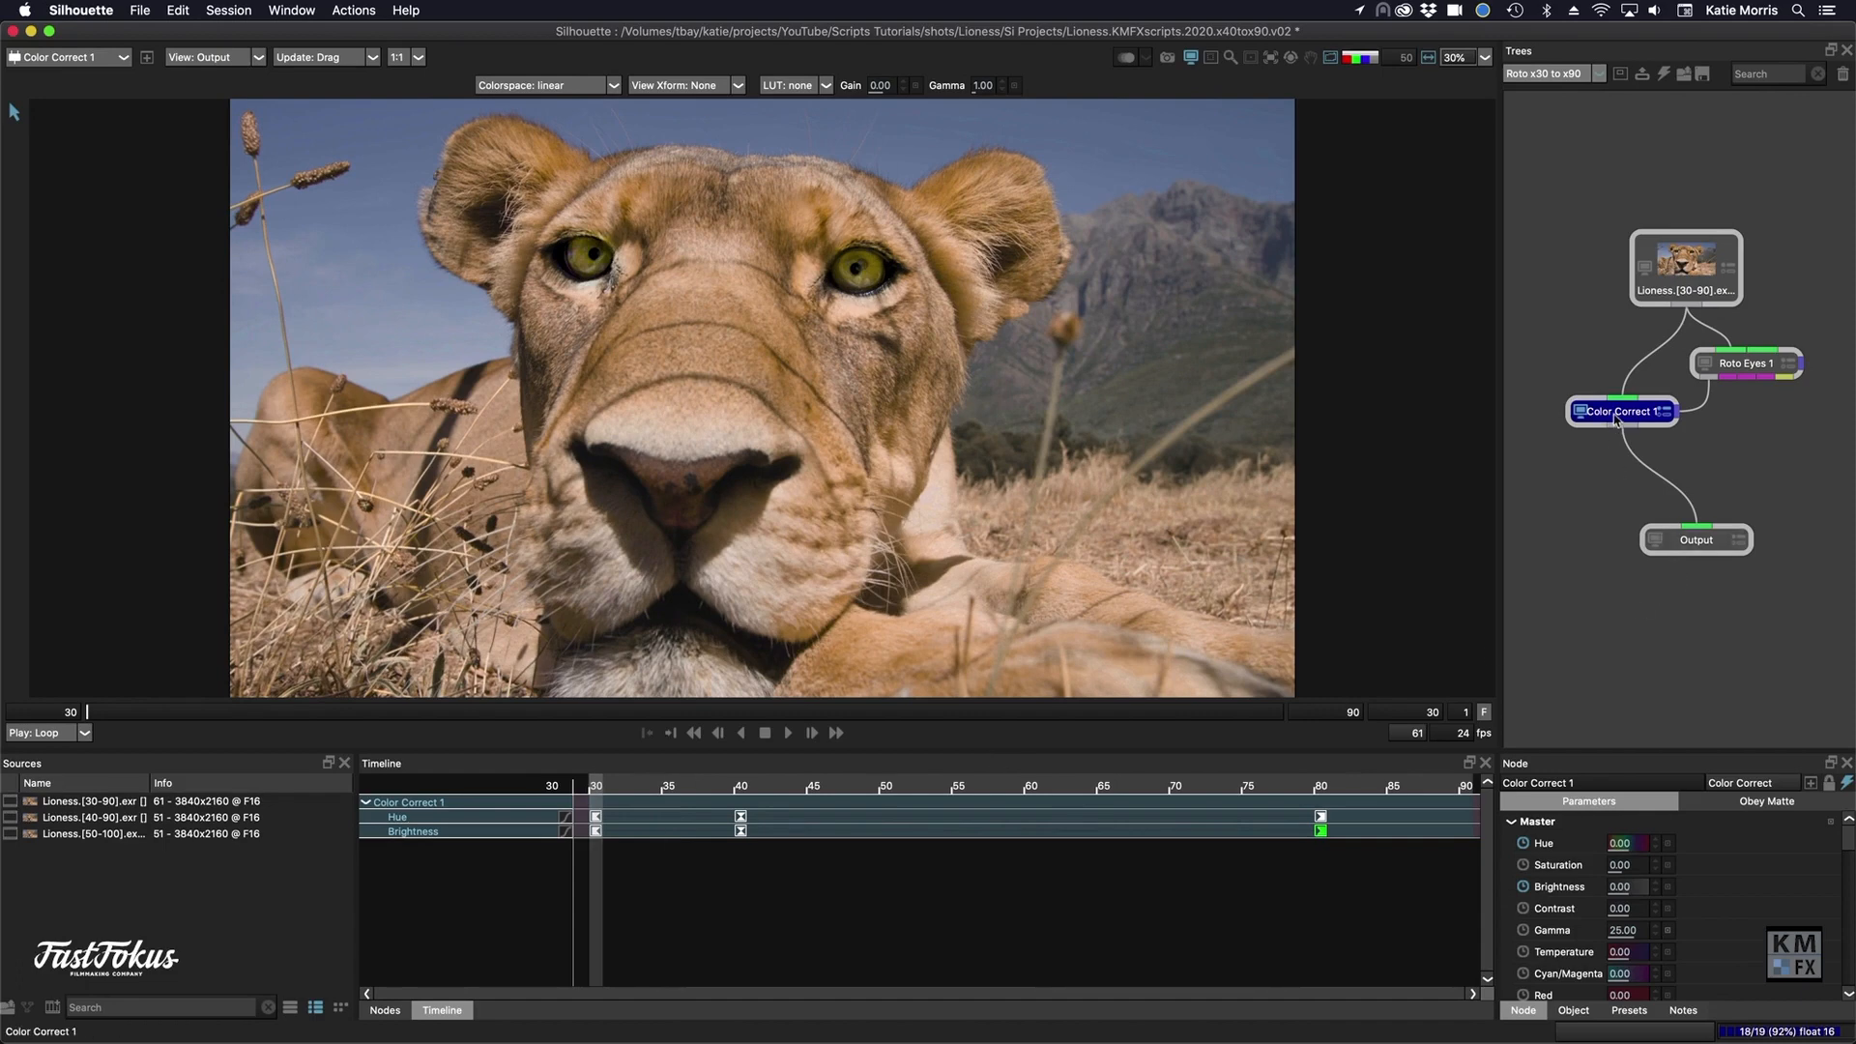
# - Offset the Color Correct 1 node's keyframes by 10 frames with direction Tail, and scrub frames 40 to 50 to check the eye color
pyautogui.hotkey('alt', 'o')
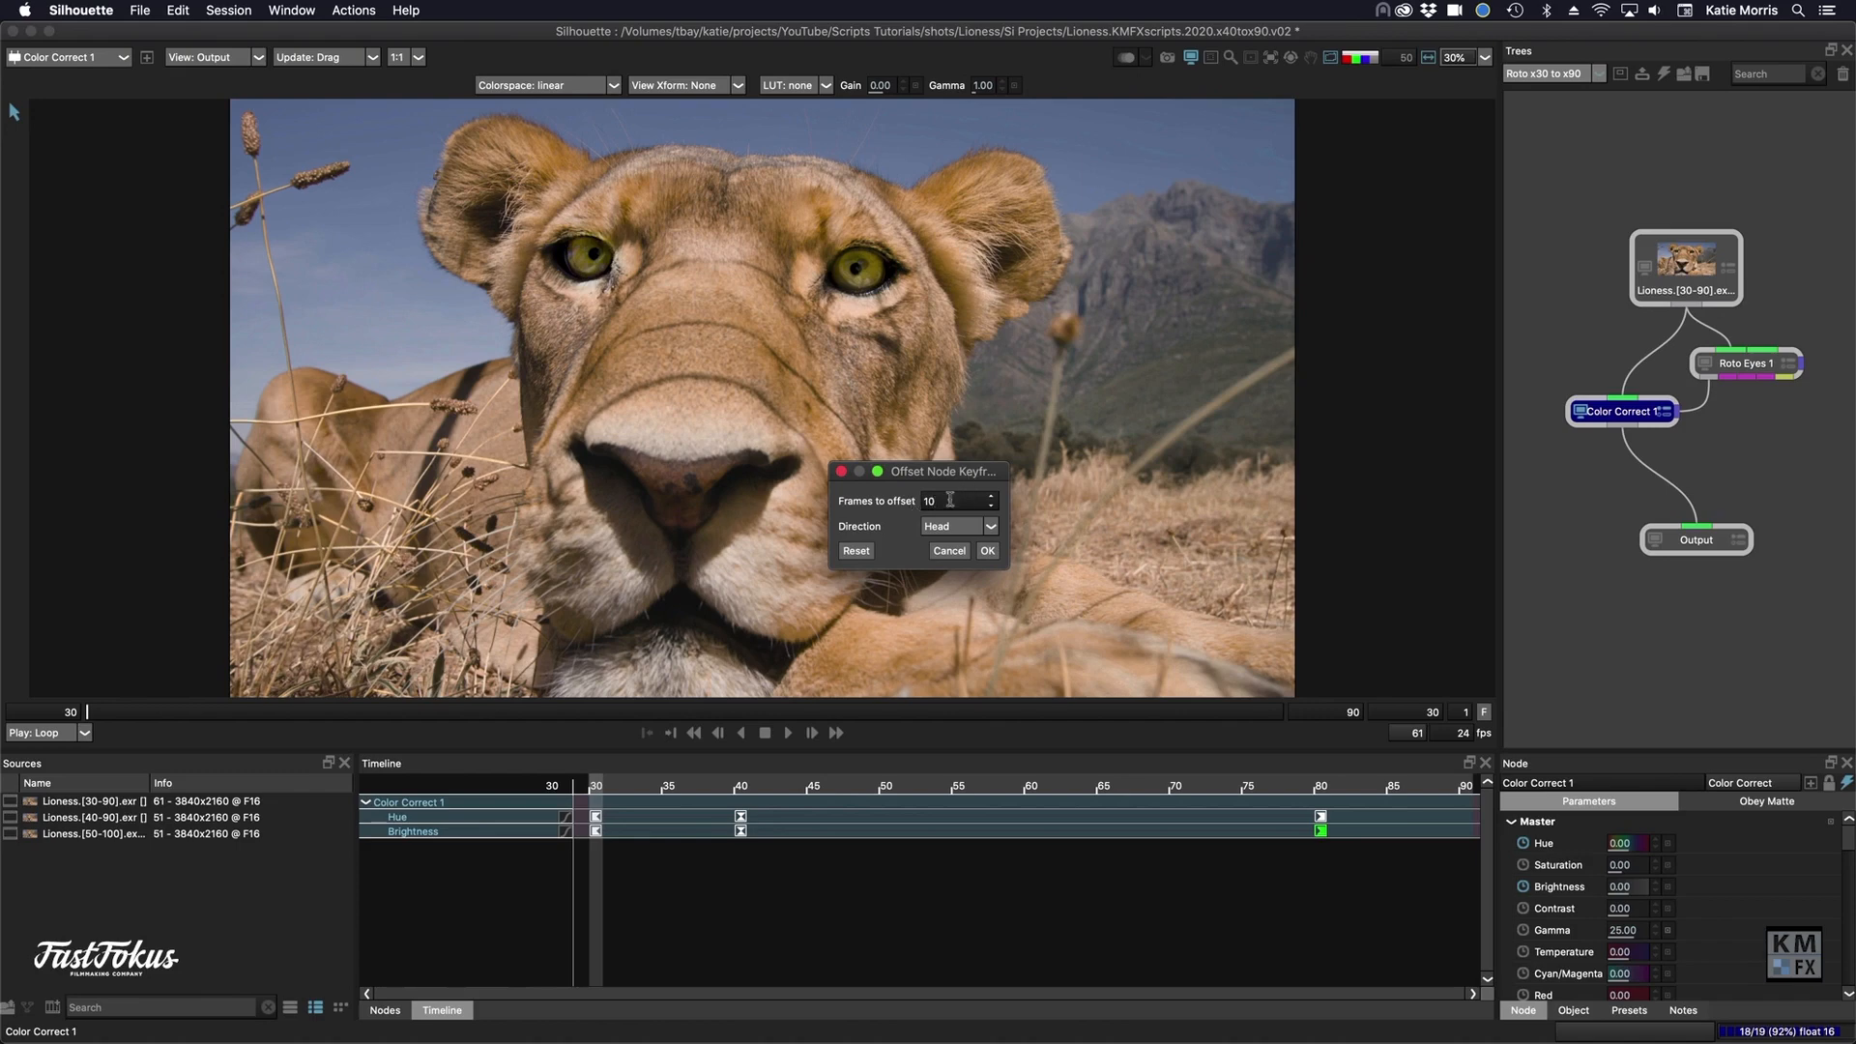
pyautogui.click(937, 527)
pyautogui.click(934, 554)
pyautogui.press('Return')
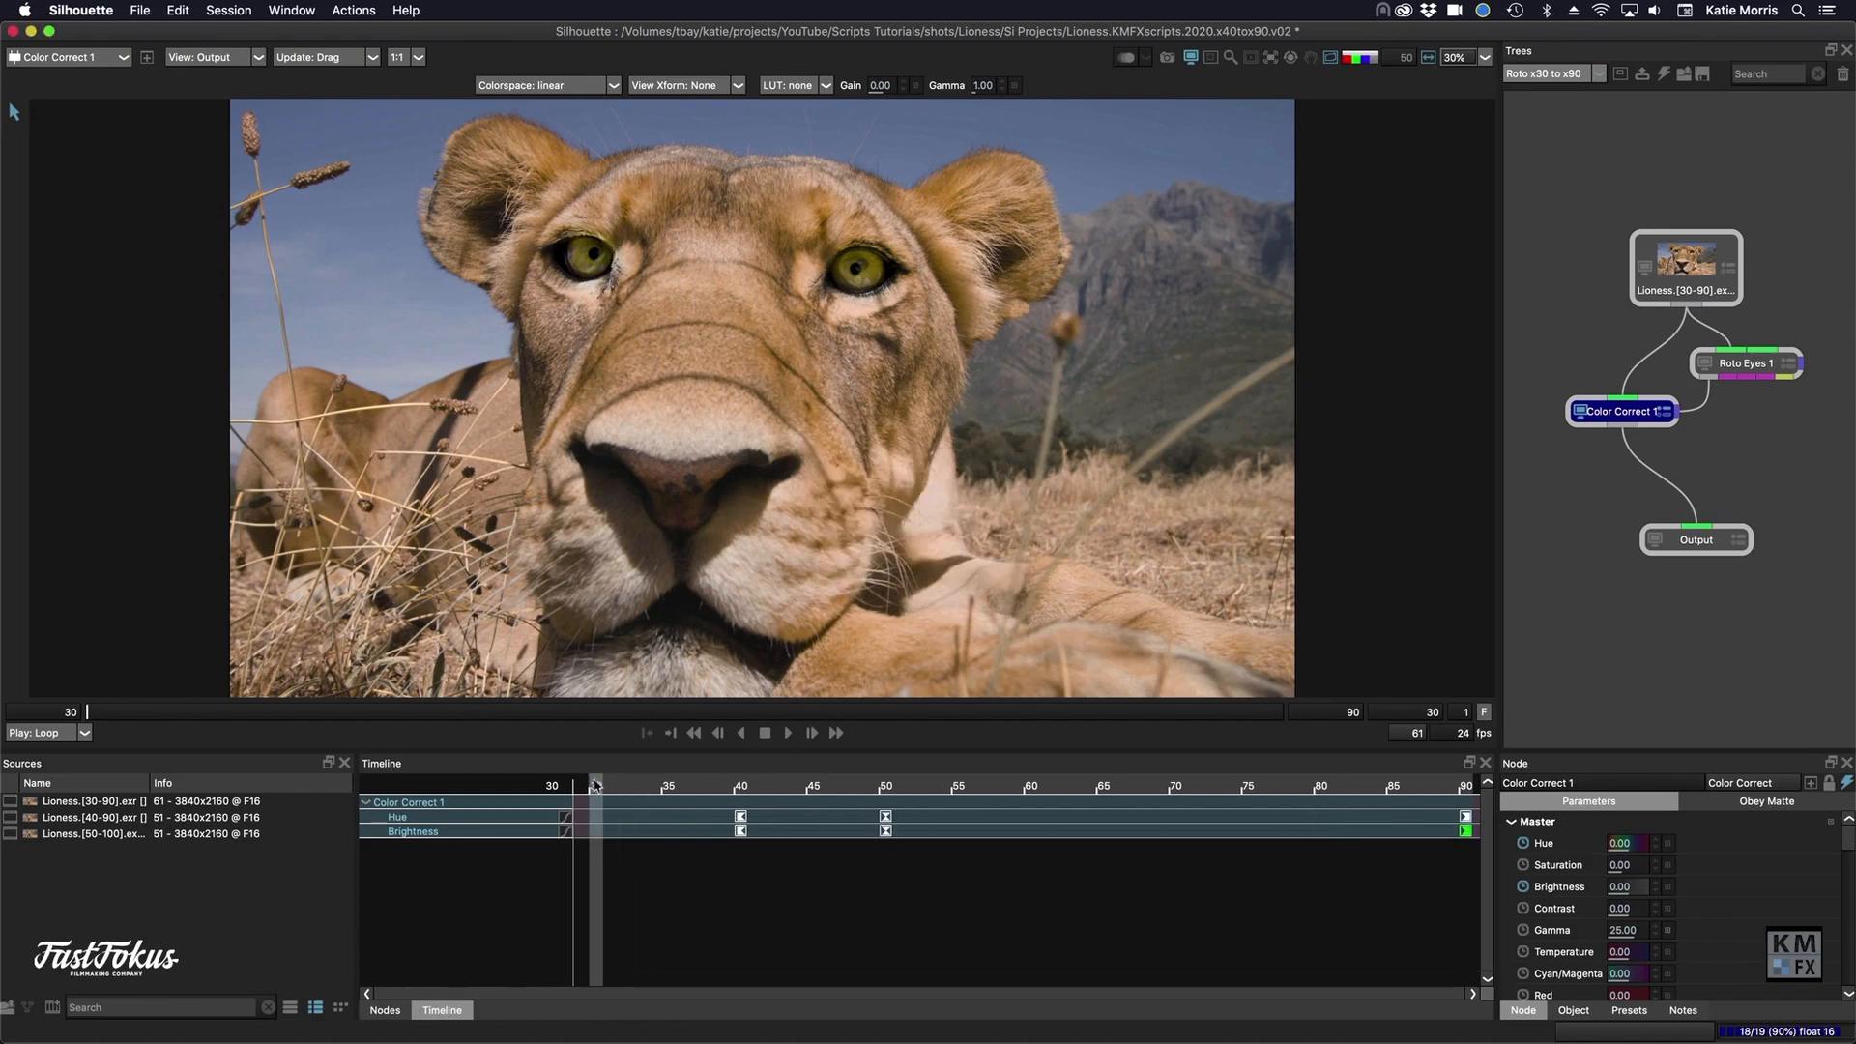
pyautogui.moveTo(741, 783); pyautogui.dragTo(885, 770)
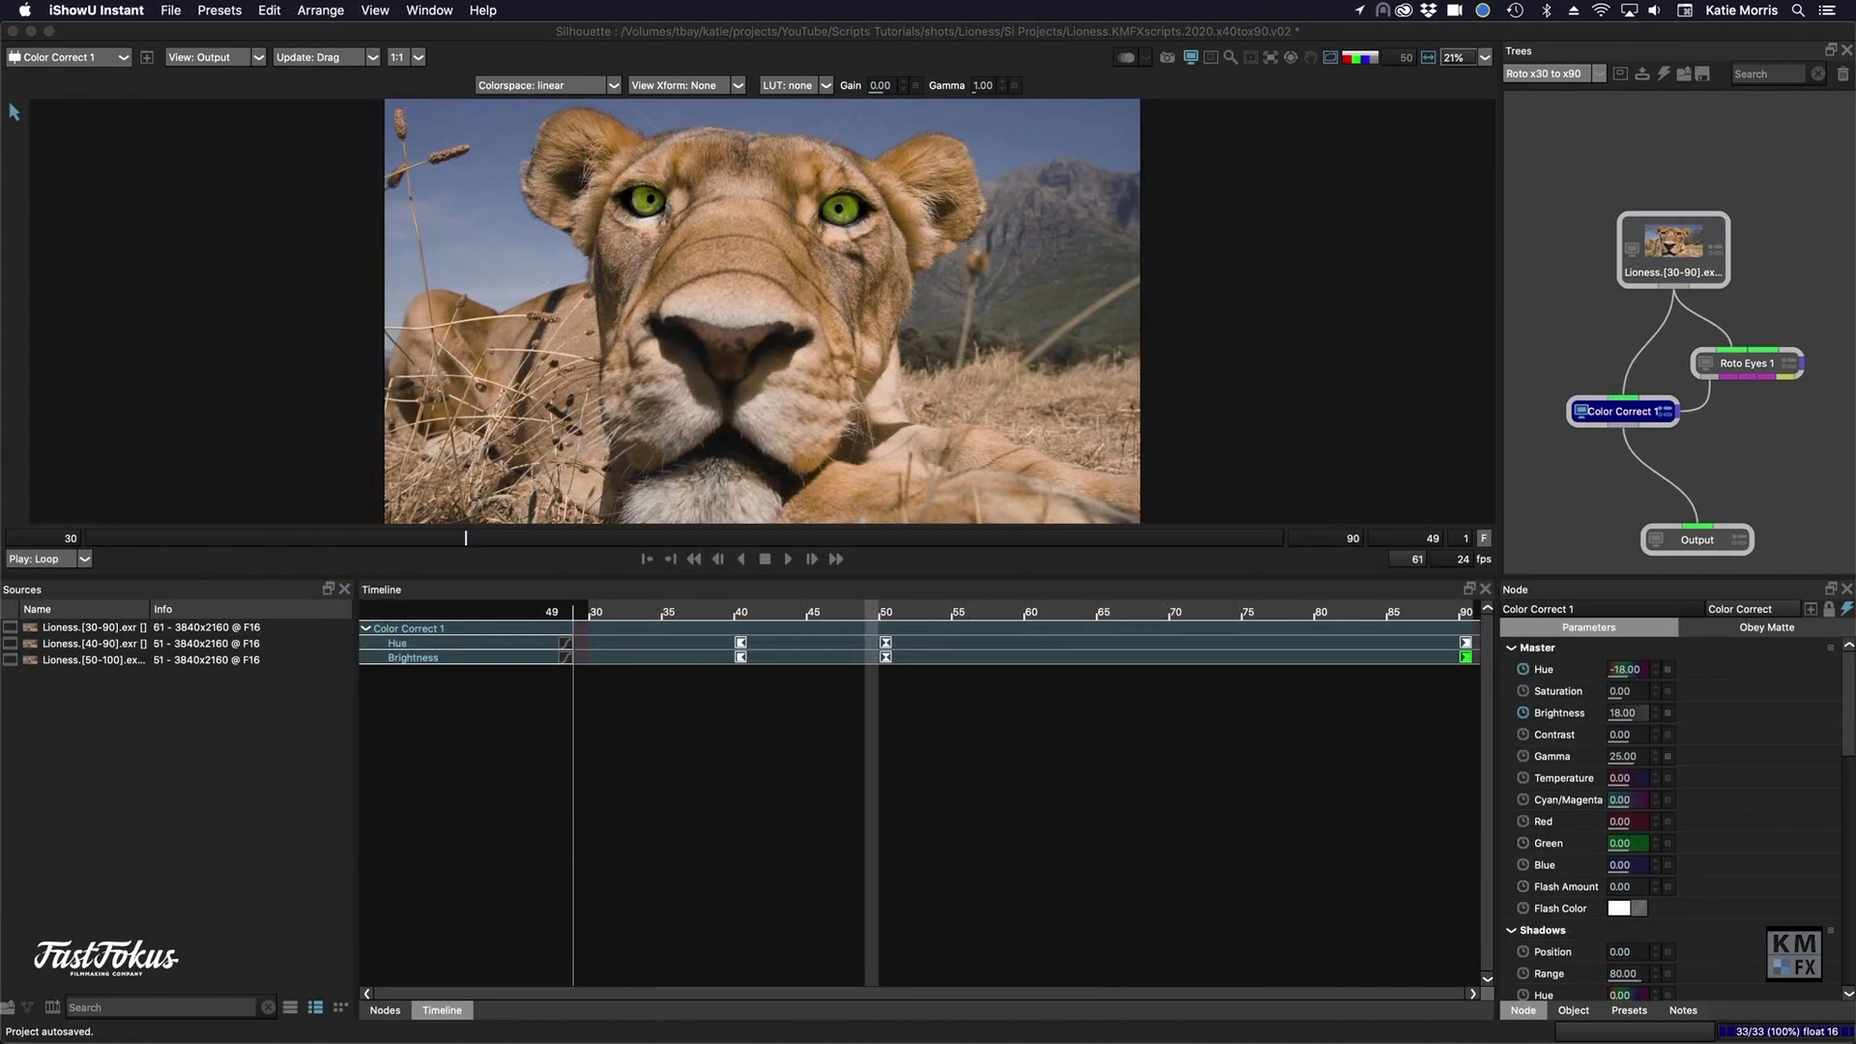
# - Open the KMFX Node Time Offset settings for the Color Correct 1 node
pyautogui.click(1622, 417)
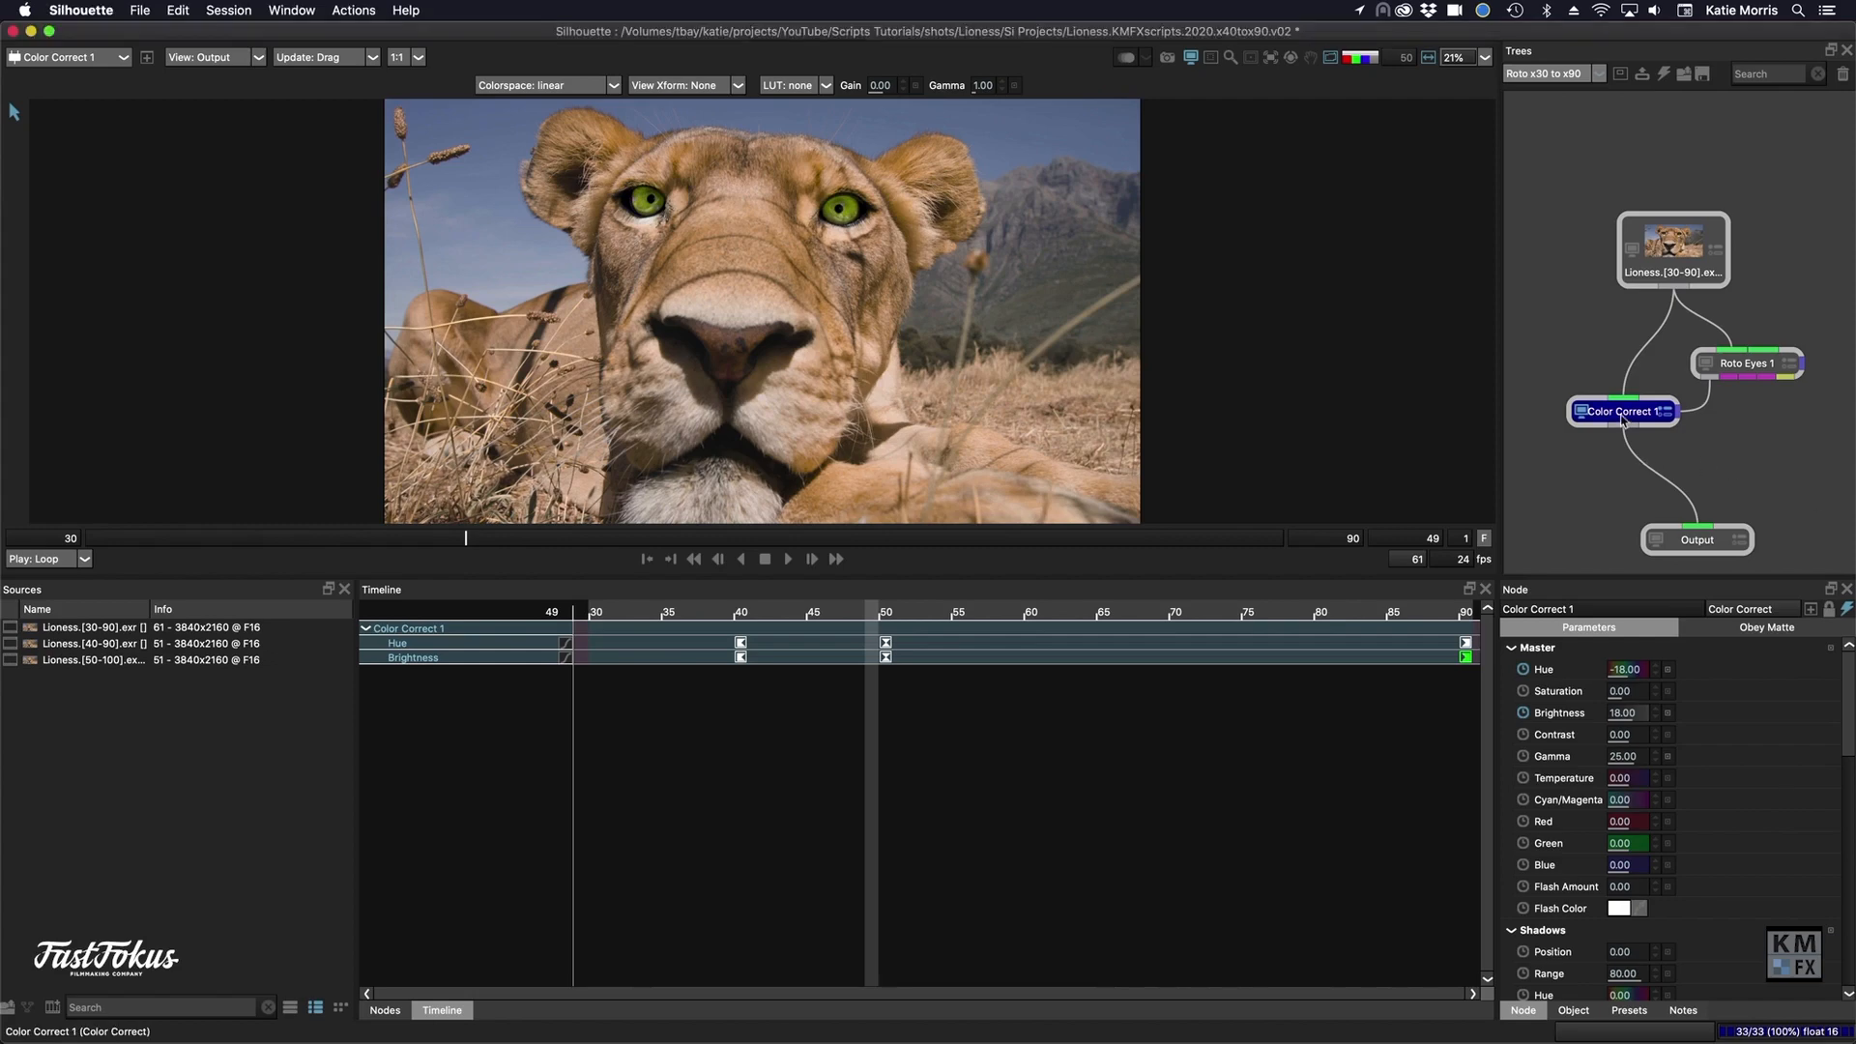
pyautogui.click(350, 11)
pyautogui.moveTo(357, 91)
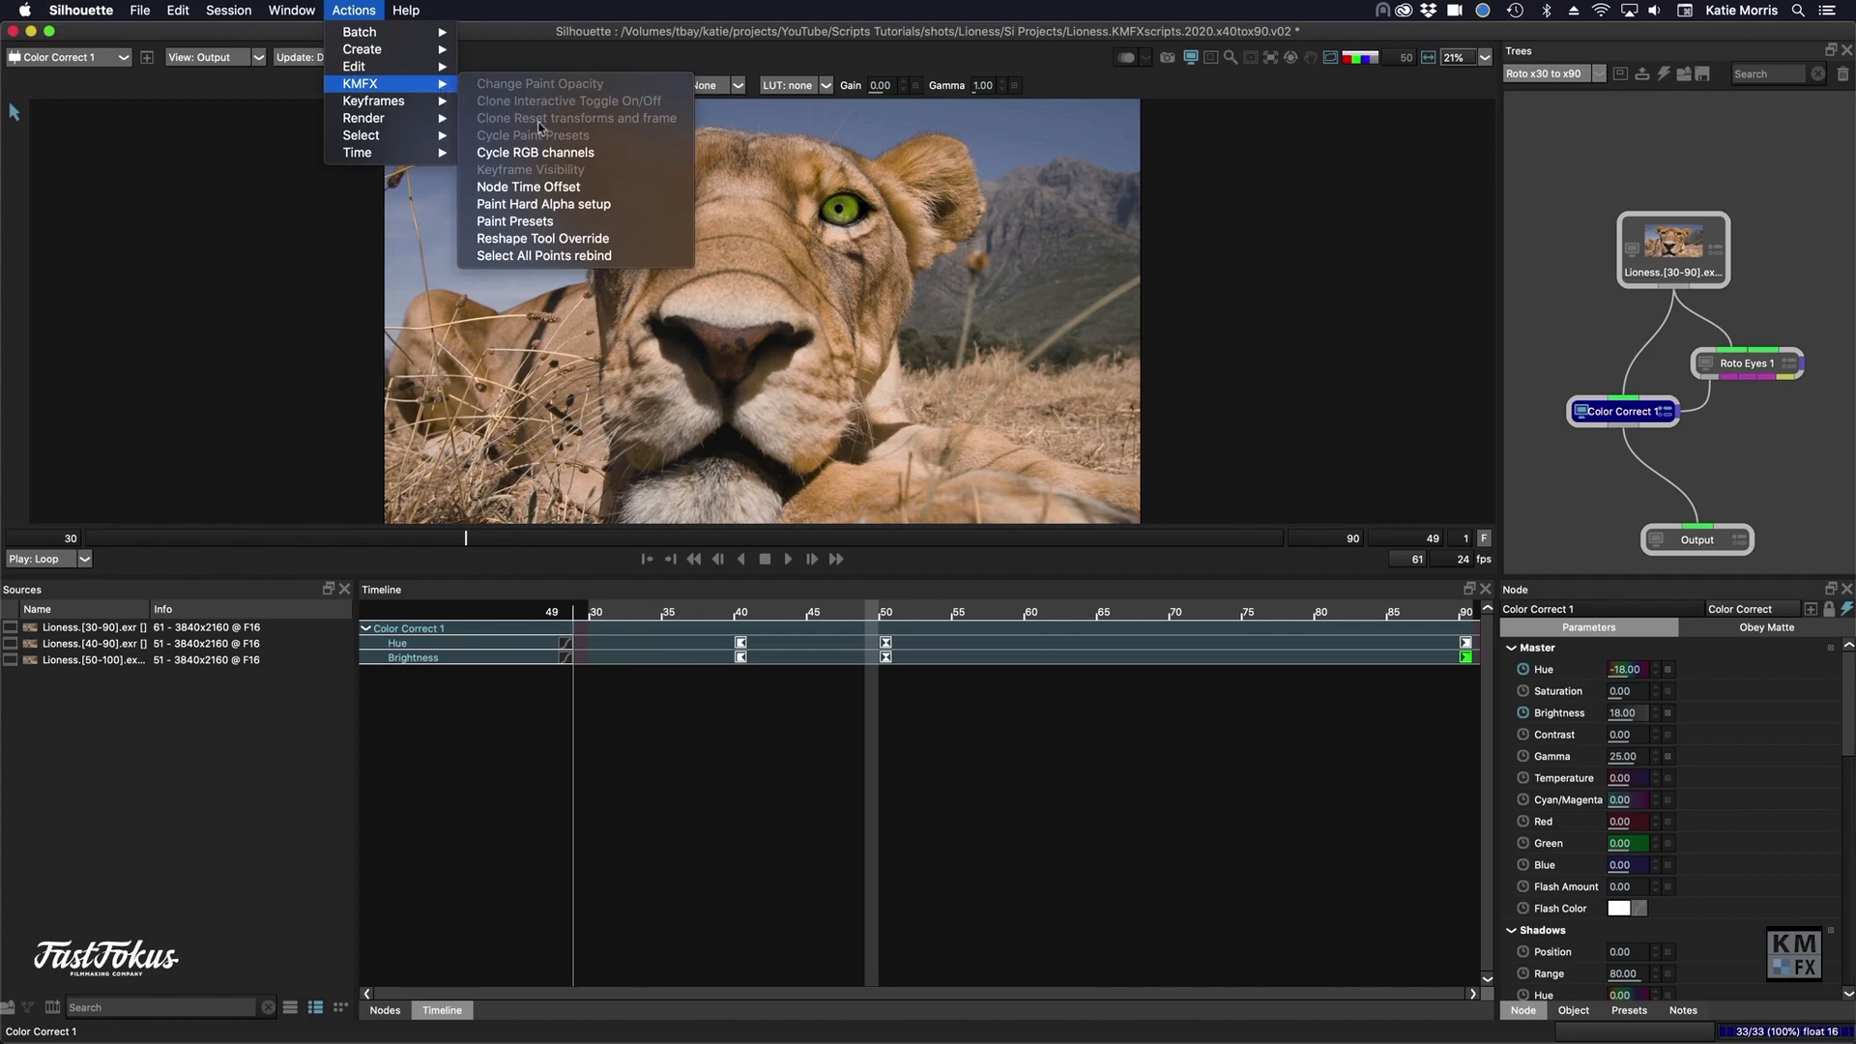
pyautogui.click(552, 188)
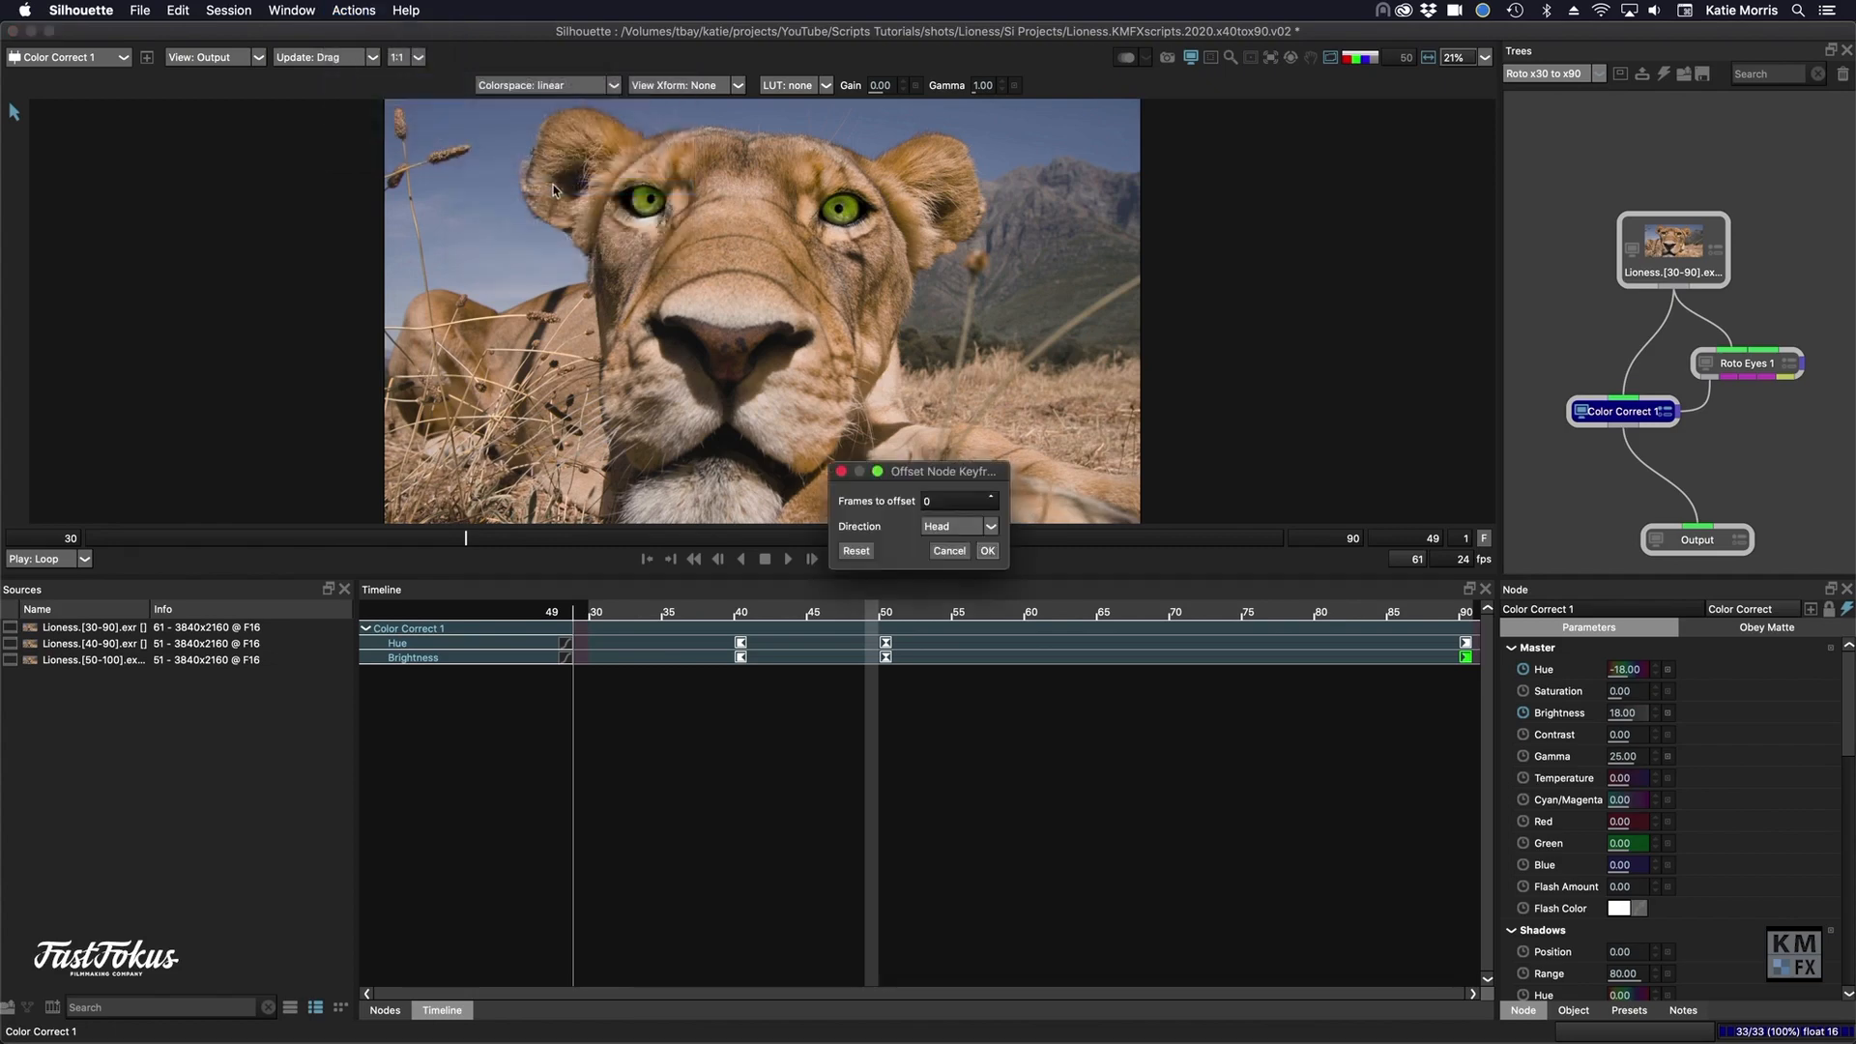